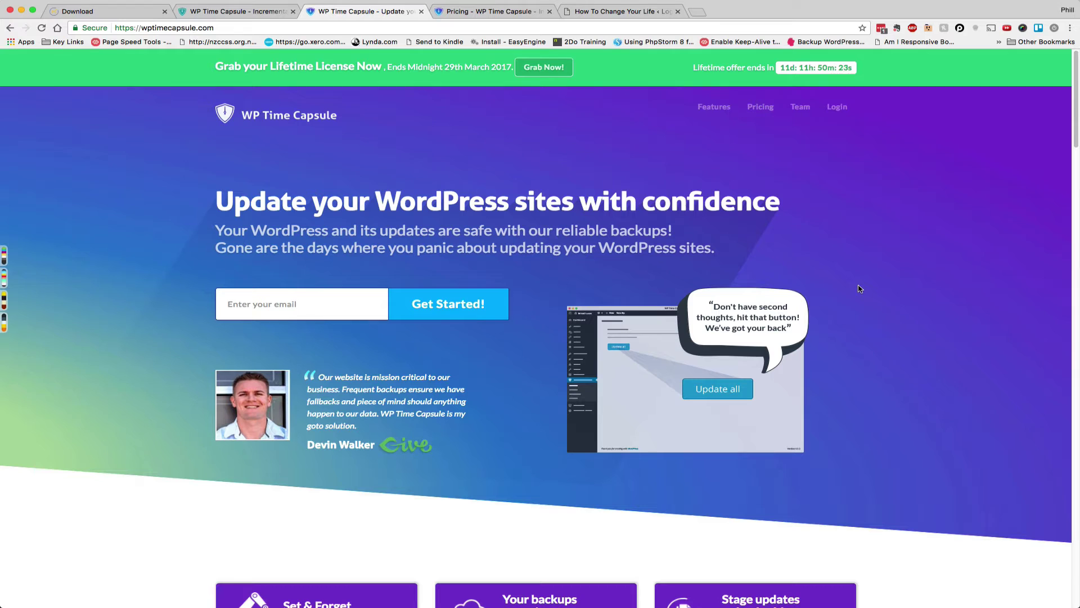
Step: Look over the pricing page, then go back and scroll to the Staging An Update section
{"action": "left_click", "coordinate": [495, 12]}
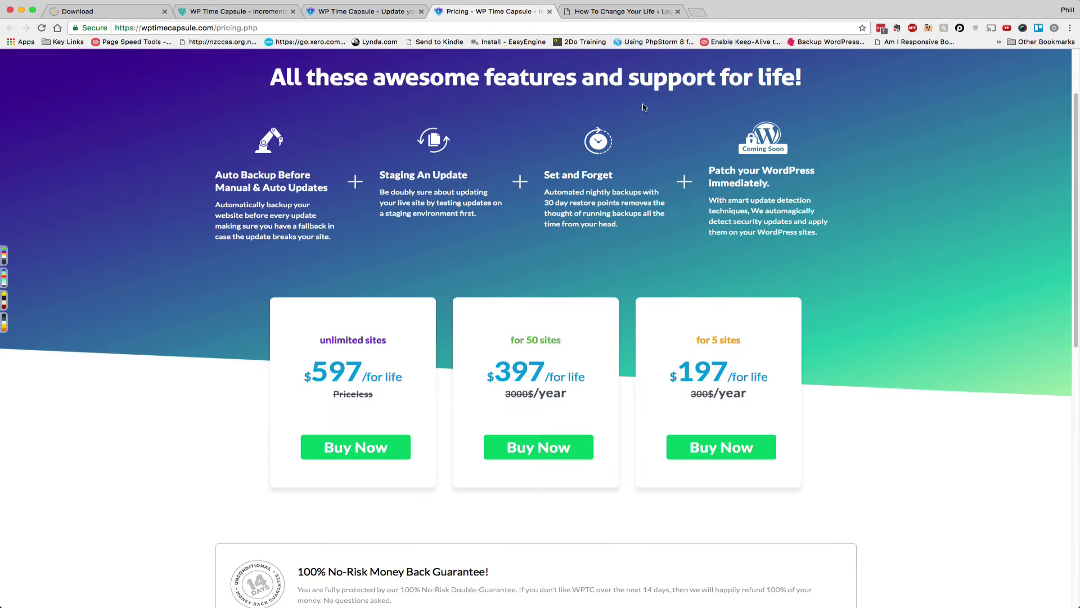
{"action": "scroll", "coordinate": [934, 255], "scroll_direction": "down", "scroll_amount": 1}
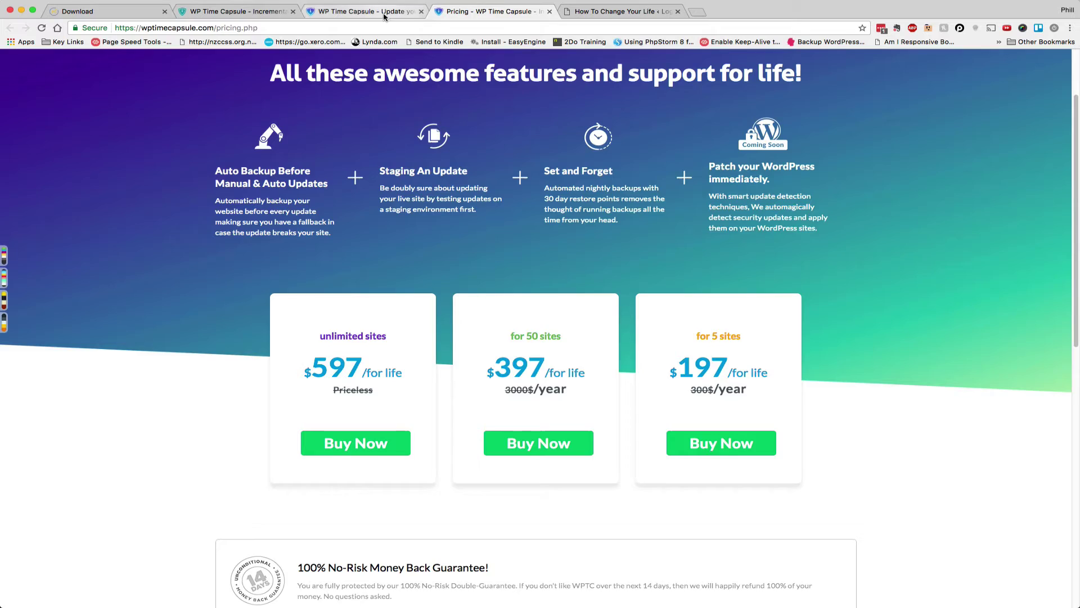
{"action": "key", "text": "ctrl+shift+Tab"}
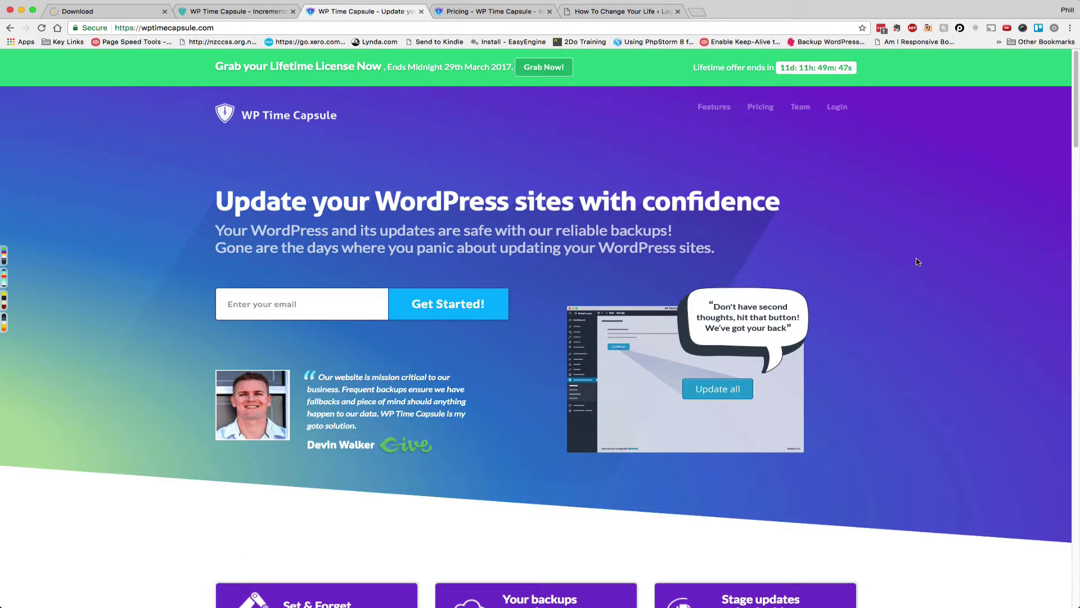
{"action": "scroll", "coordinate": [903, 250], "scroll_direction": "down", "scroll_amount": 3}
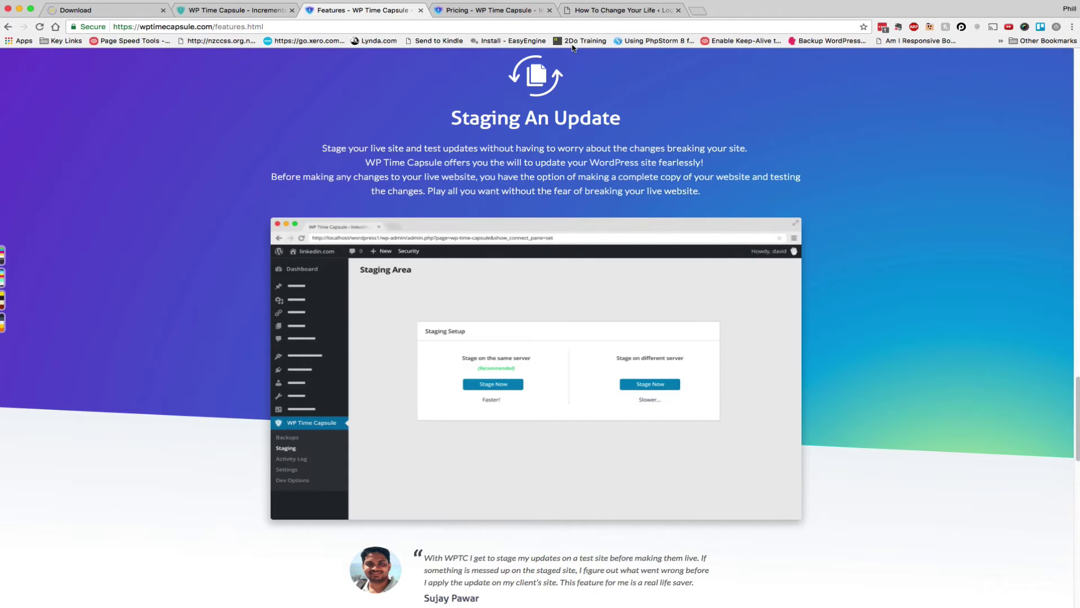
Step: Load the test site's home page by removing the wp-login path from its address
{"action": "left_click", "coordinate": [585, 12]}
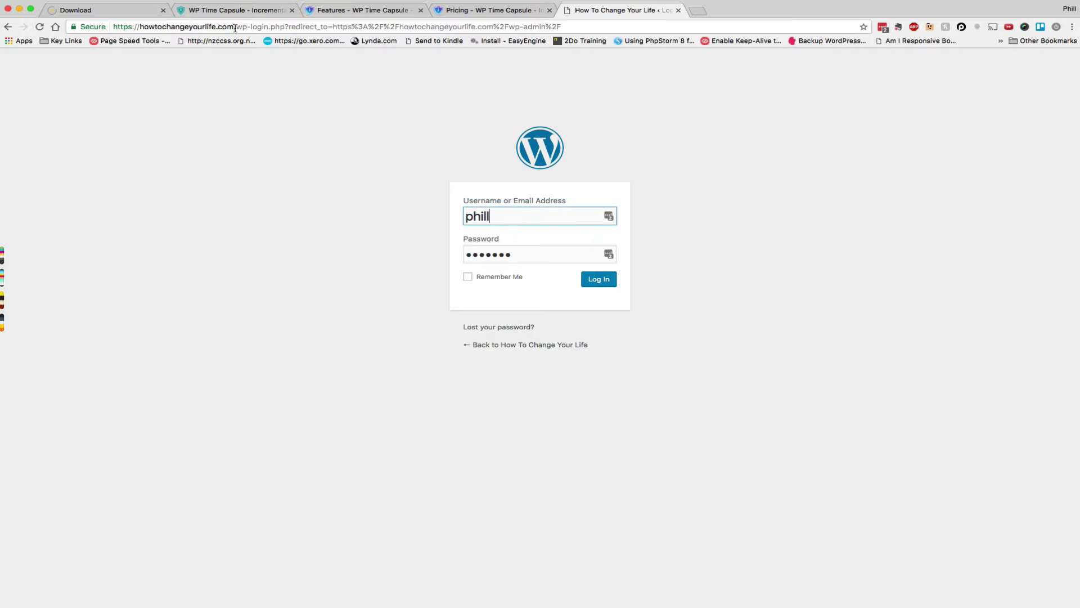
{"action": "left_click_drag", "start_coordinate": [236, 27], "coordinate": [633, 42]}
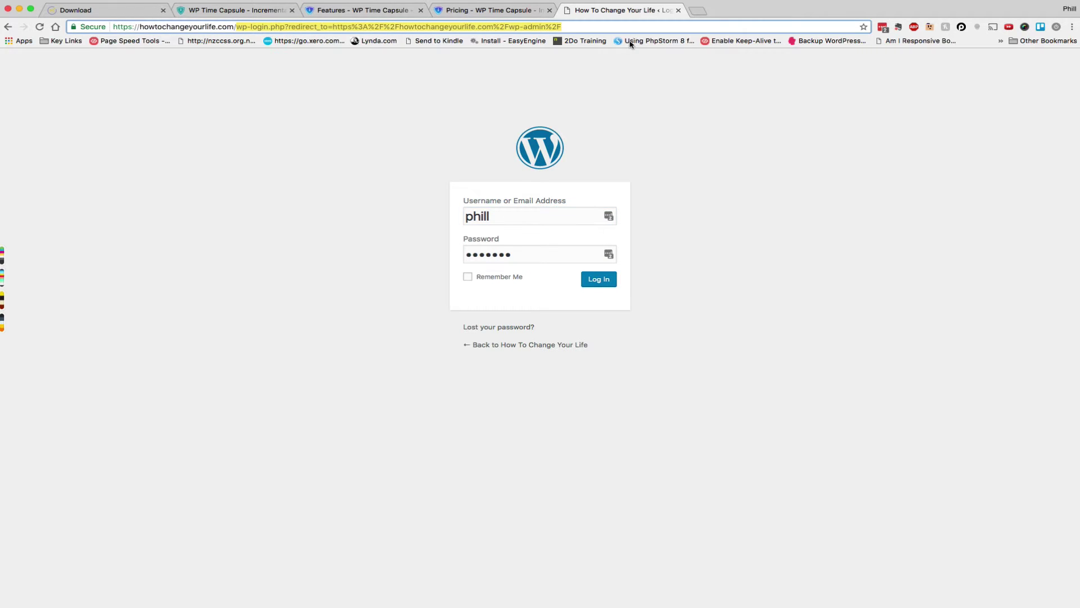
{"action": "key", "text": "BackSpace"}
{"action": "key", "text": "Return"}
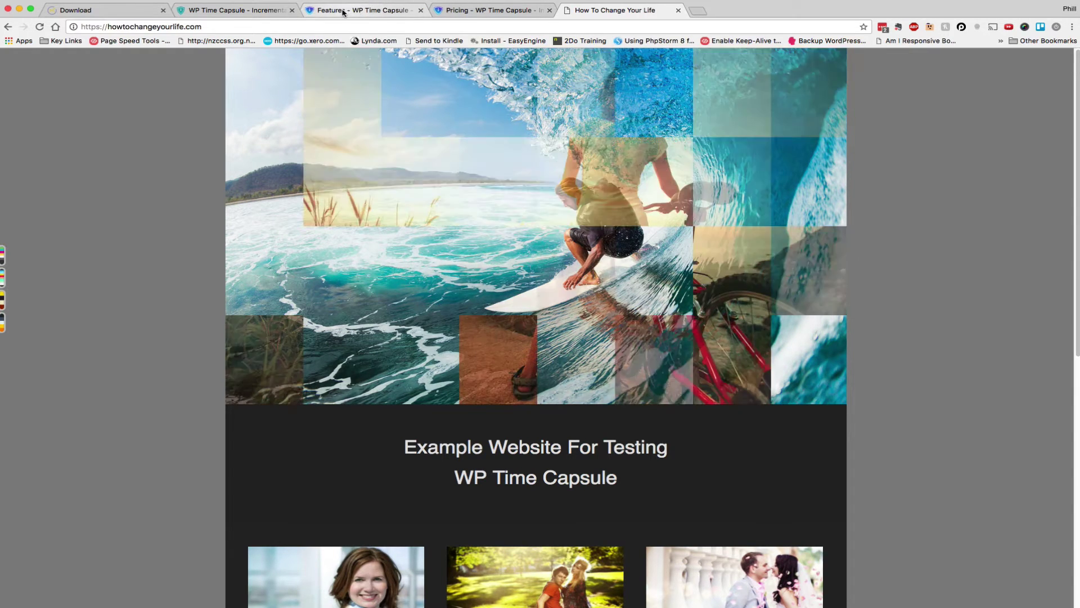
{"action": "left_click", "coordinate": [237, 10]}
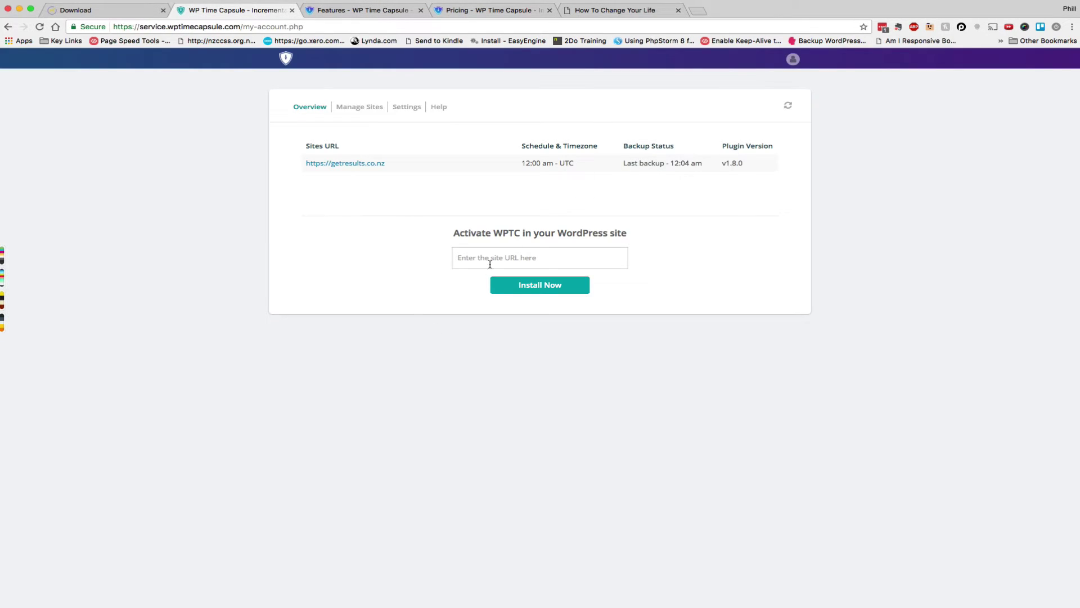
{"action": "left_click", "coordinate": [481, 260]}
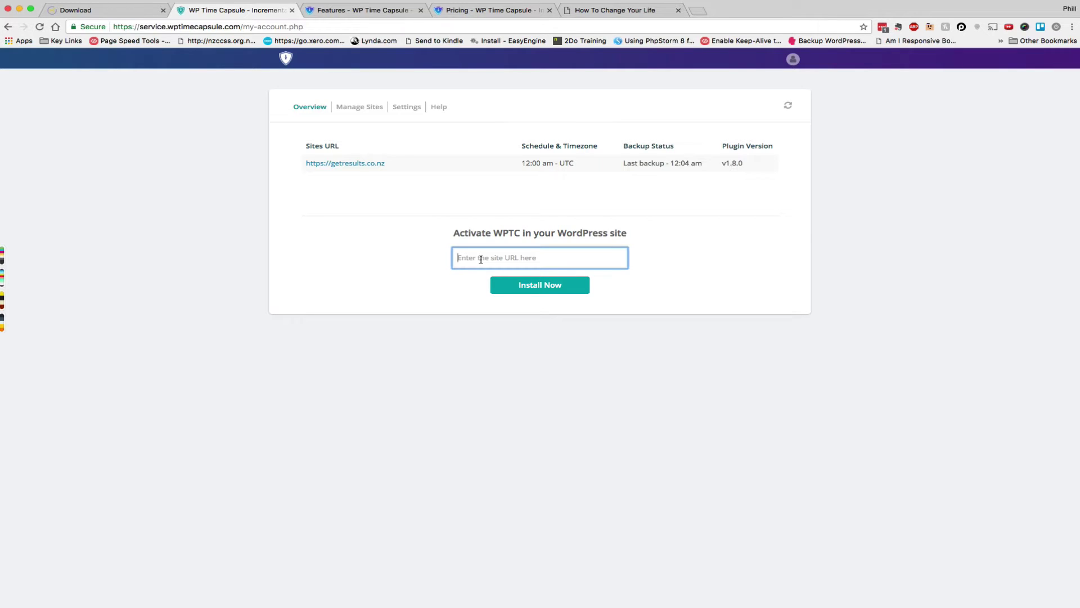
{"action": "type", "text": "https://howtochangeyourlife.com"}
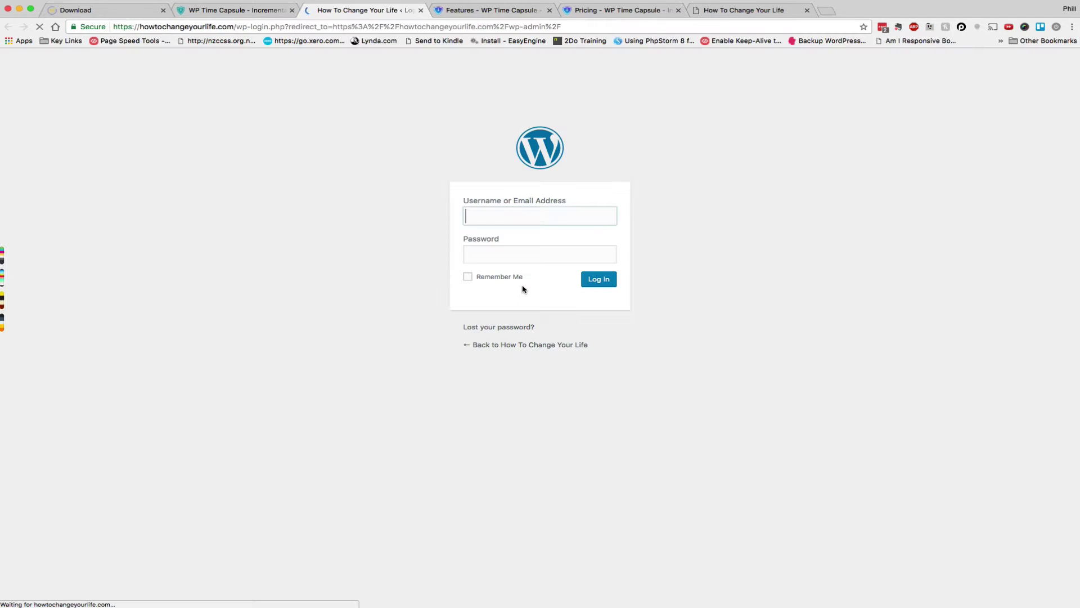
{"action": "left_click", "coordinate": [595, 278]}
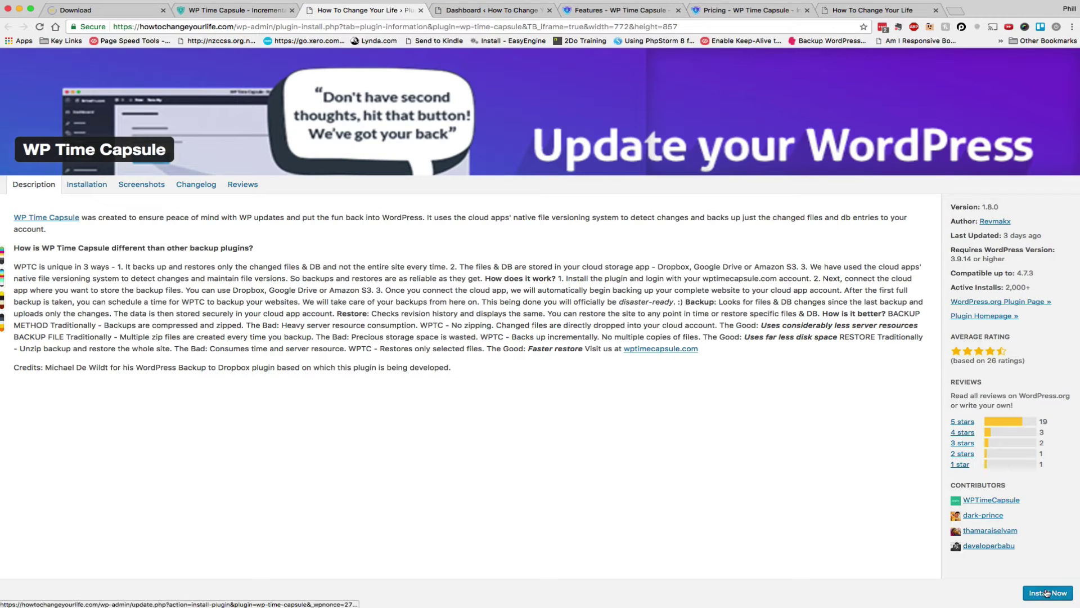
Step: Install and activate the WP Time Capsule 1.8.0 plugin, then bring up its setup page
{"action": "left_click", "coordinate": [1047, 594]}
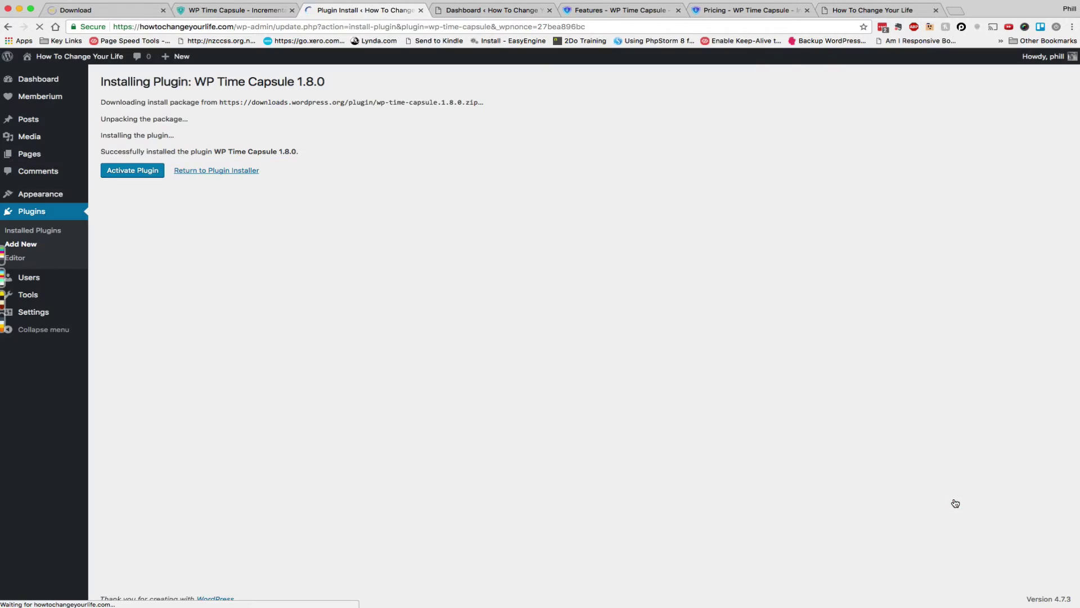
{"action": "left_click", "coordinate": [130, 172]}
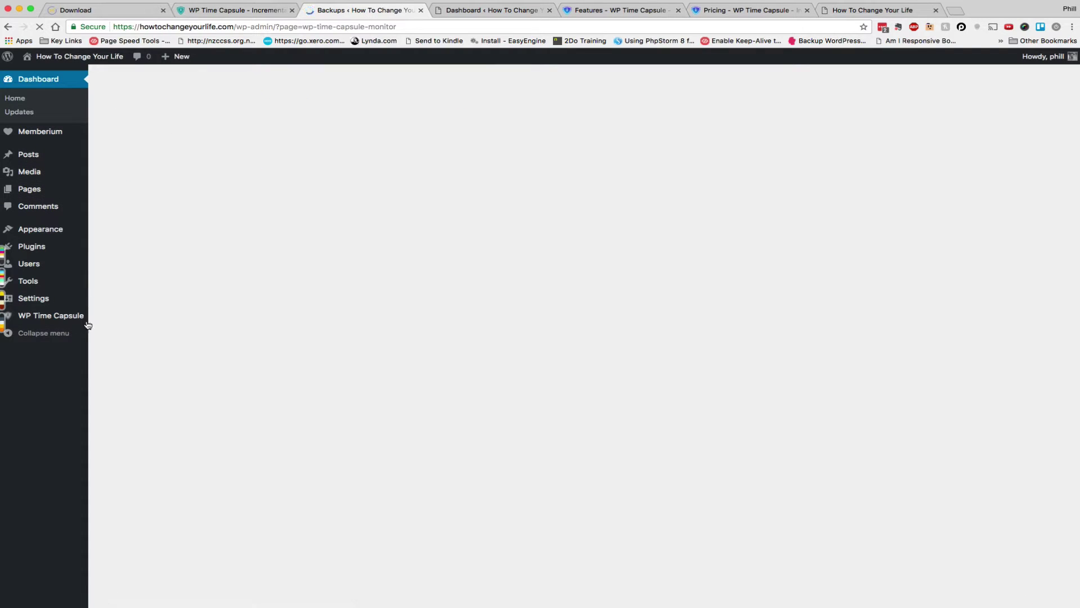
{"action": "left_click", "coordinate": [51, 319]}
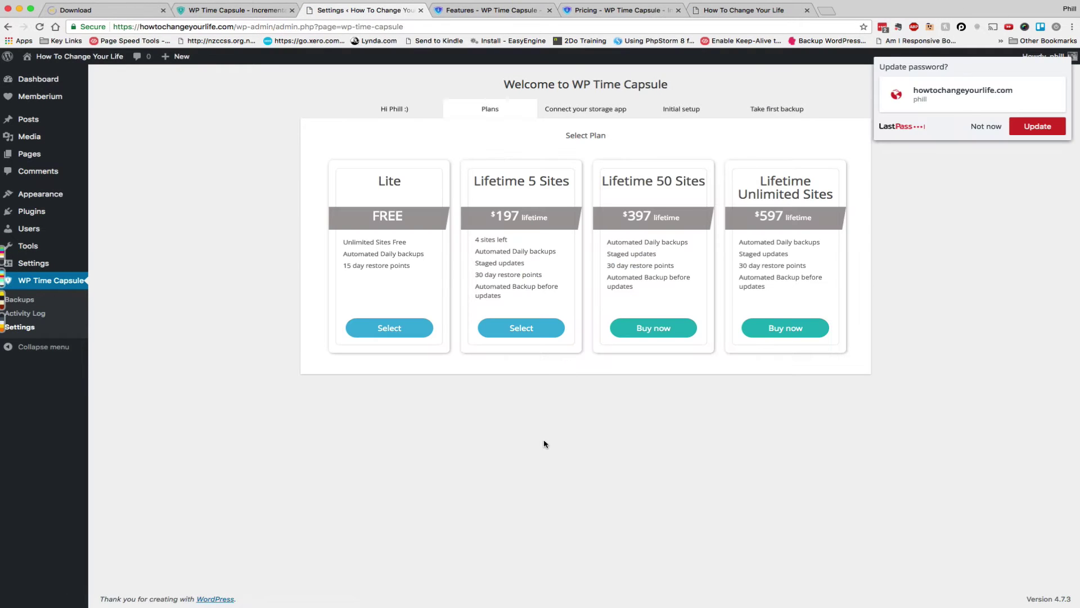
Step: Dismiss the LastPass prompt, select Lifetime 5 Sites, and authorise Google Drive with the Google account
{"action": "left_click", "coordinate": [988, 129]}
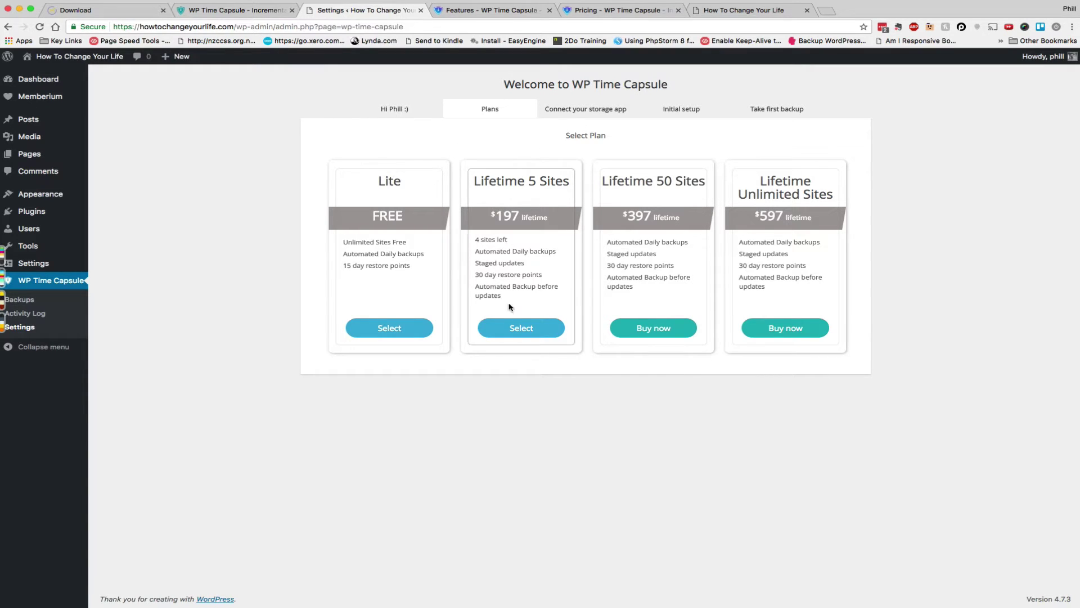
{"action": "left_click", "coordinate": [520, 327]}
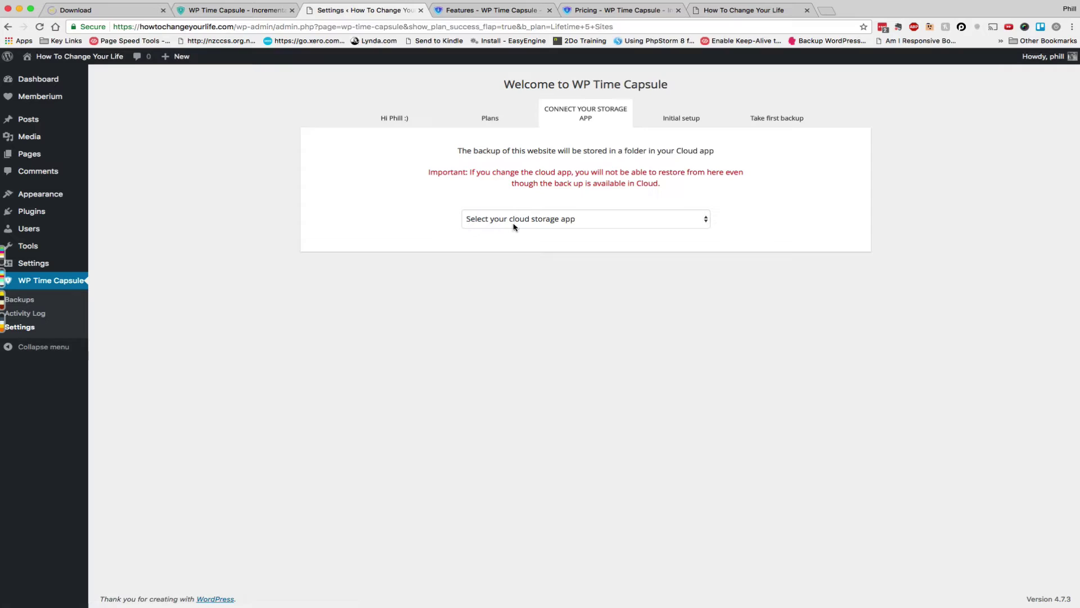
{"action": "left_click", "coordinate": [629, 221]}
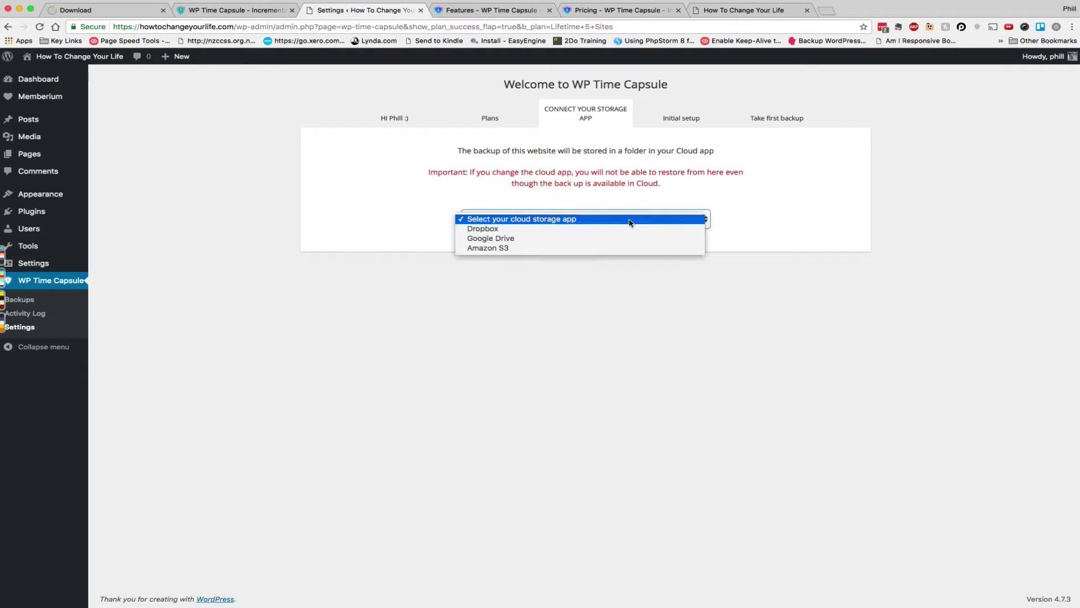
{"action": "left_click", "coordinate": [605, 241]}
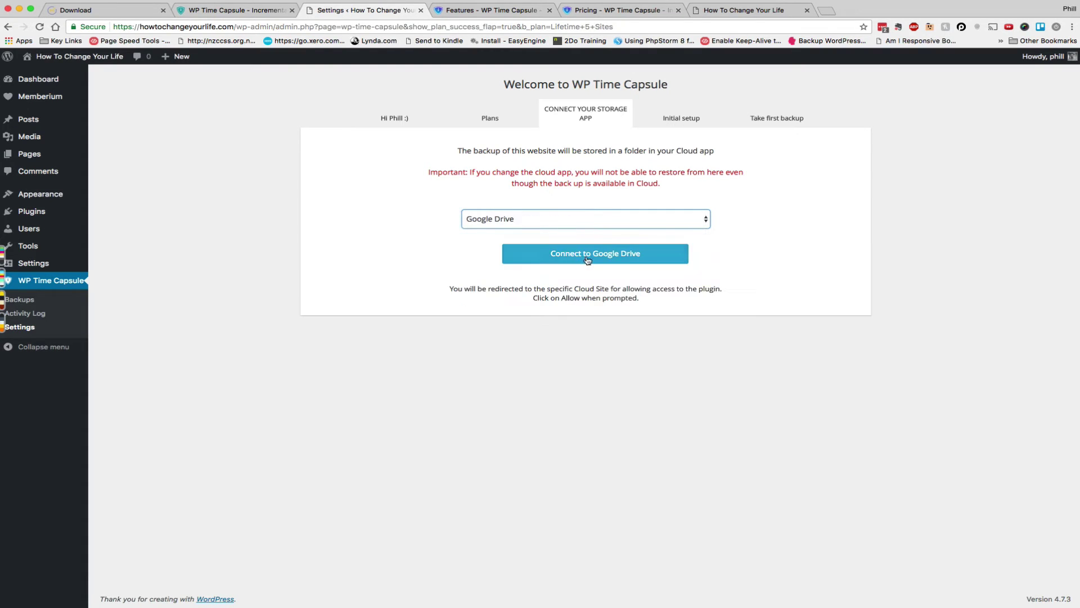
{"action": "left_click", "coordinate": [587, 259]}
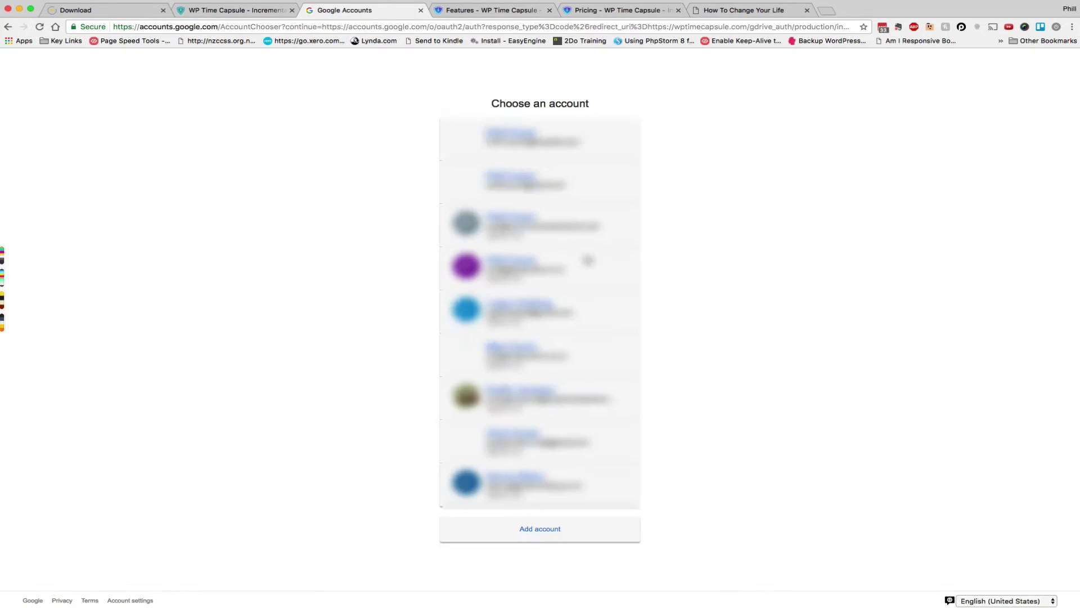
{"action": "left_click", "coordinate": [585, 191]}
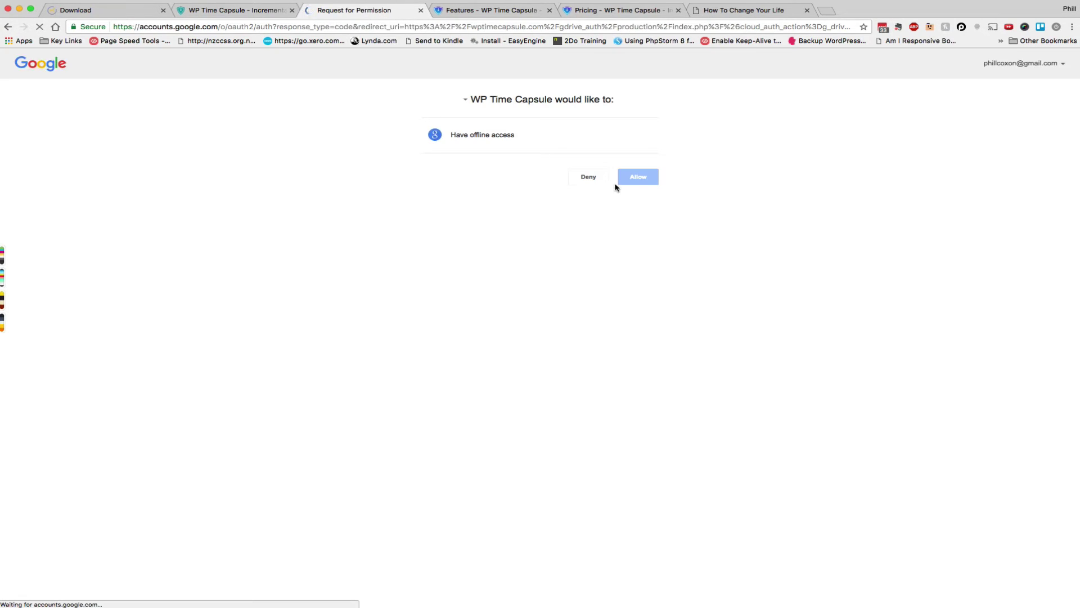
{"action": "left_click", "coordinate": [647, 178]}
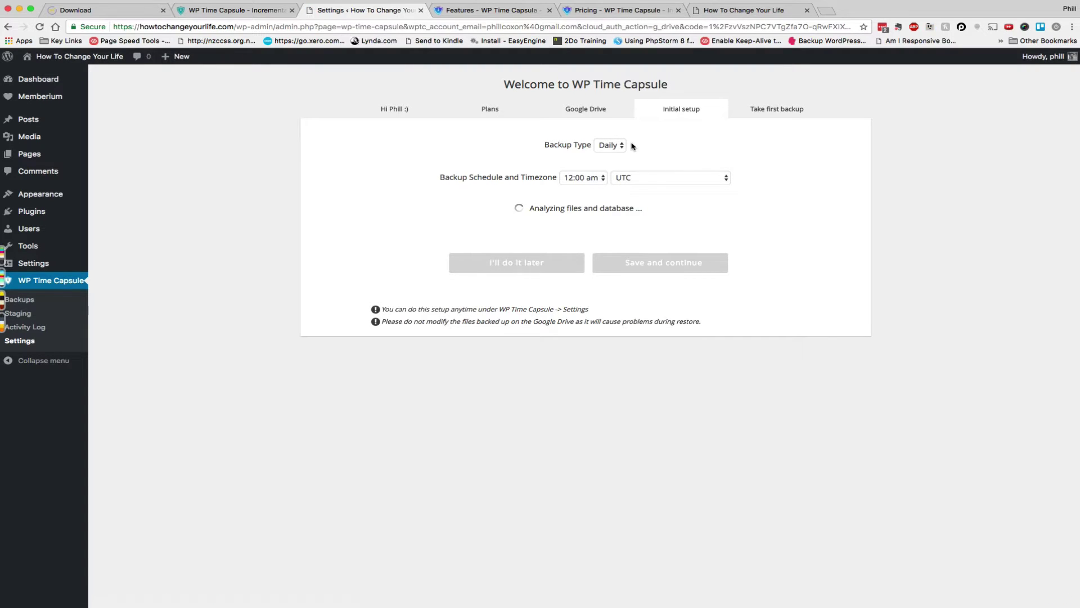
Step: Check the backup schedule options, keeping Daily backups in the UTC timezone
{"action": "left_click", "coordinate": [616, 146]}
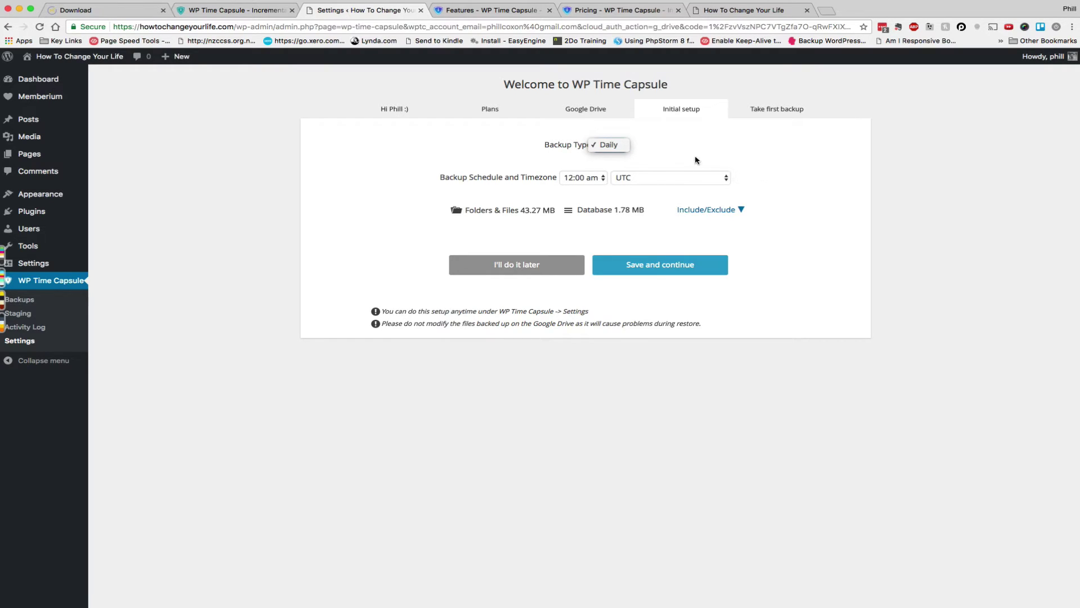
{"action": "left_click", "coordinate": [837, 179]}
{"action": "left_click", "coordinate": [646, 179]}
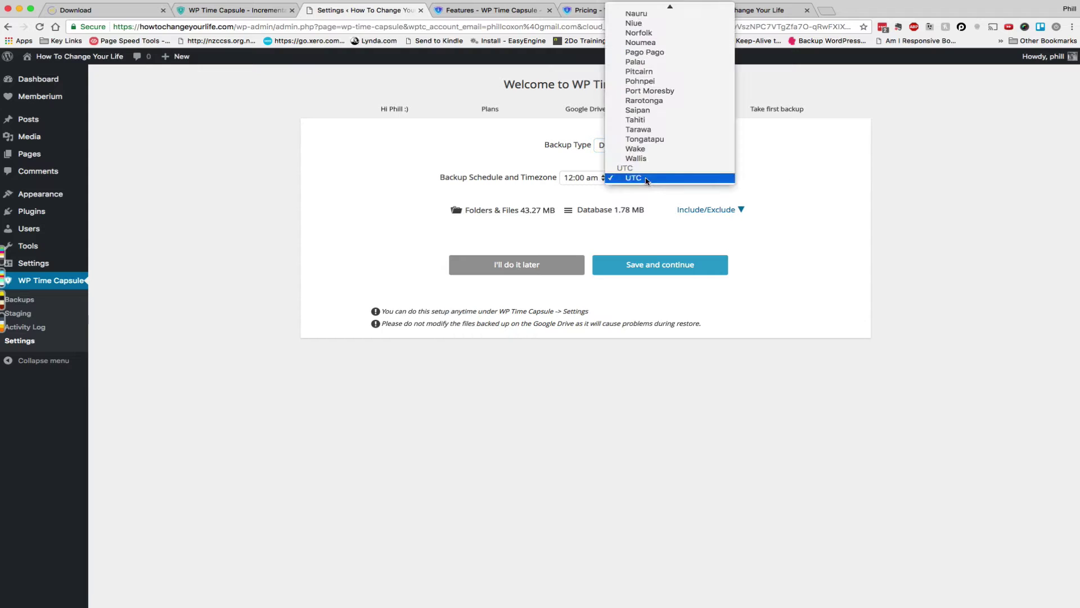
{"action": "left_click", "coordinate": [832, 167]}
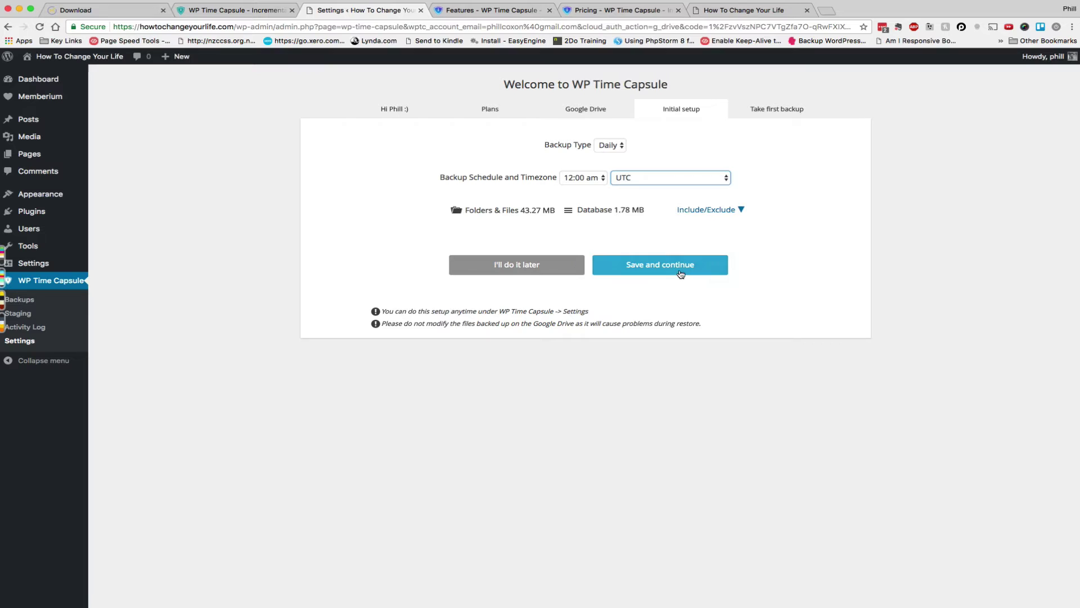
Step: Expand Include/Exclude to review the folders, files and database tables being backed up
{"action": "left_click", "coordinate": [469, 210]}
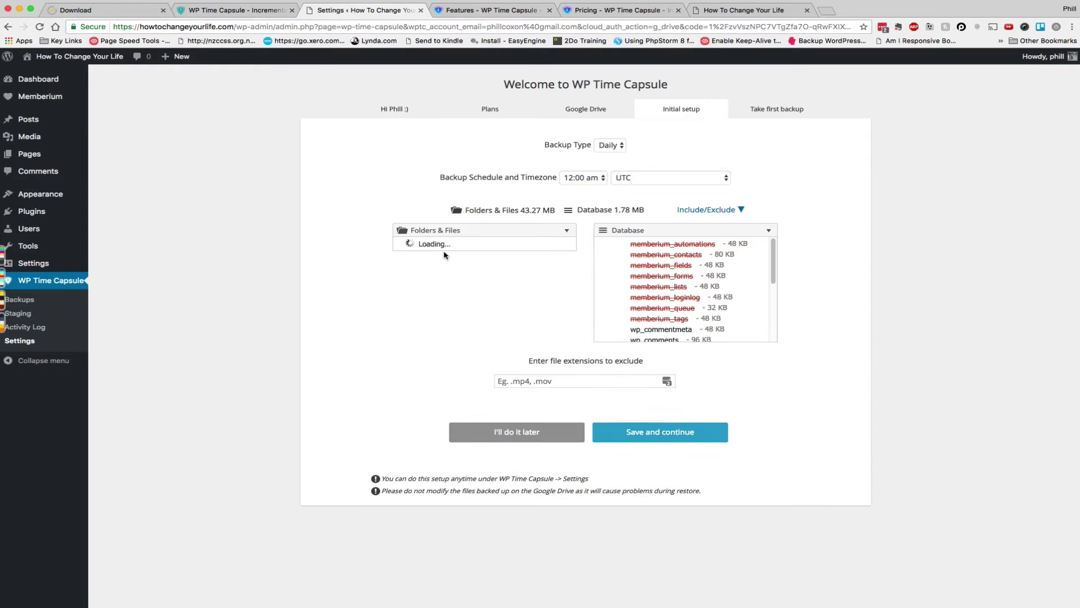
{"action": "scroll", "coordinate": [701, 273], "scroll_direction": "down", "scroll_amount": 2}
{"action": "scroll", "coordinate": [701, 273], "scroll_direction": "down", "scroll_amount": 2}
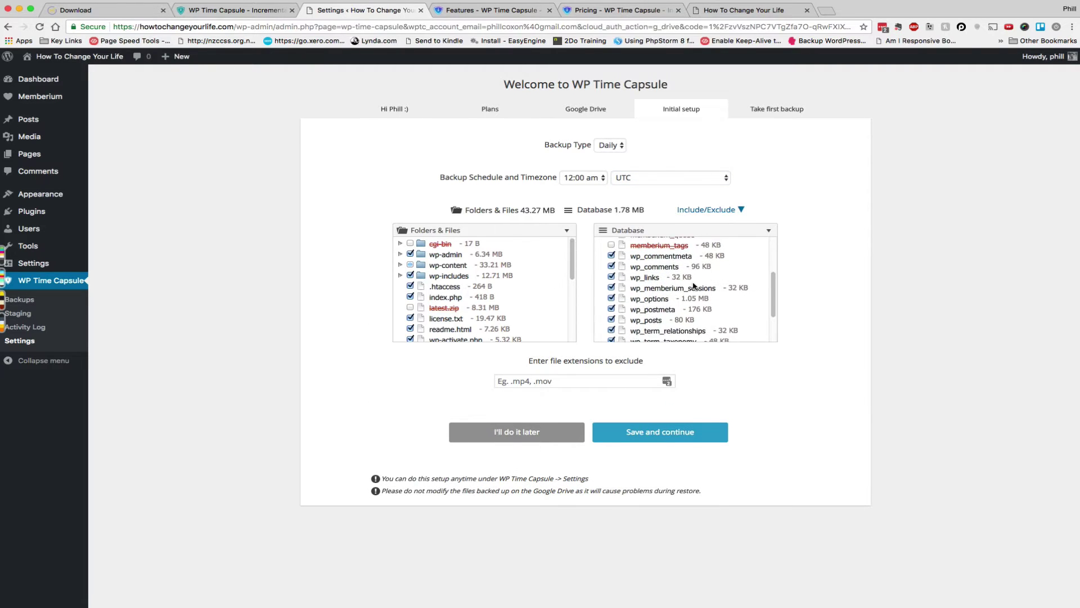
{"action": "scroll", "coordinate": [698, 280], "scroll_direction": "up", "scroll_amount": 5}
{"action": "scroll", "coordinate": [489, 271], "scroll_direction": "down", "scroll_amount": 1}
{"action": "scroll", "coordinate": [489, 270], "scroll_direction": "up", "scroll_amount": 1}
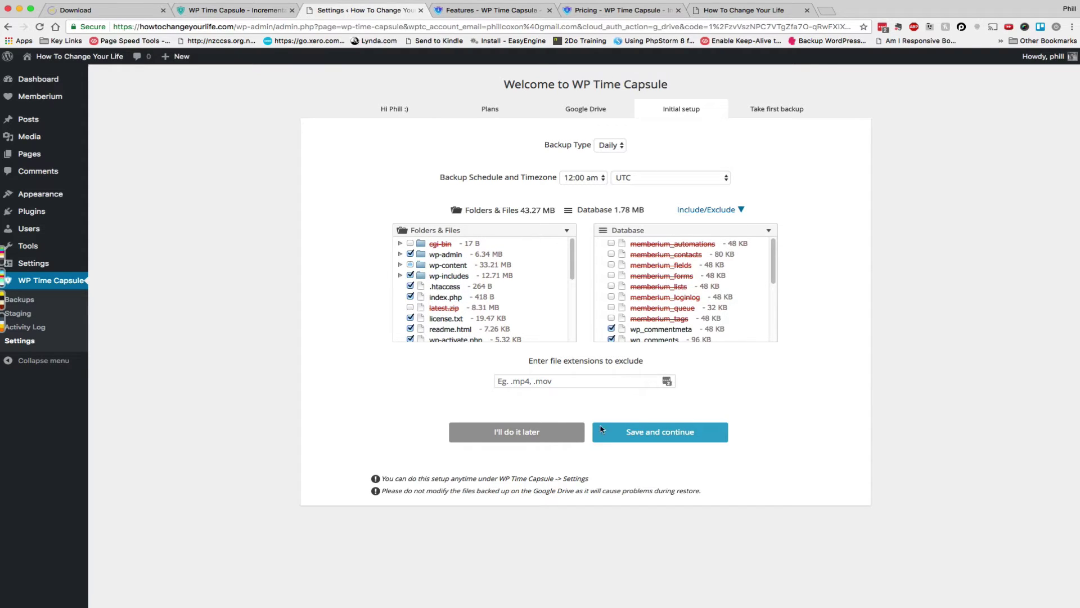
Step: Save and continue the initial setup so the first backup starts syncing
{"action": "left_click", "coordinate": [650, 434]}
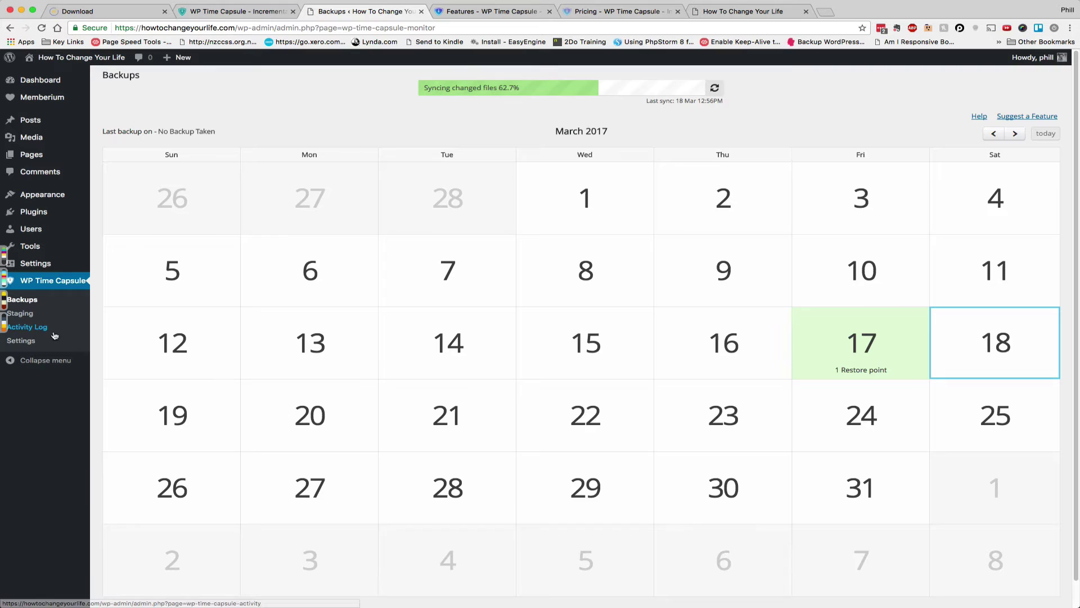
Step: Bring up the Activity Log with the Mar 17 plugin activation and backup process entries
{"action": "left_click", "coordinate": [37, 342]}
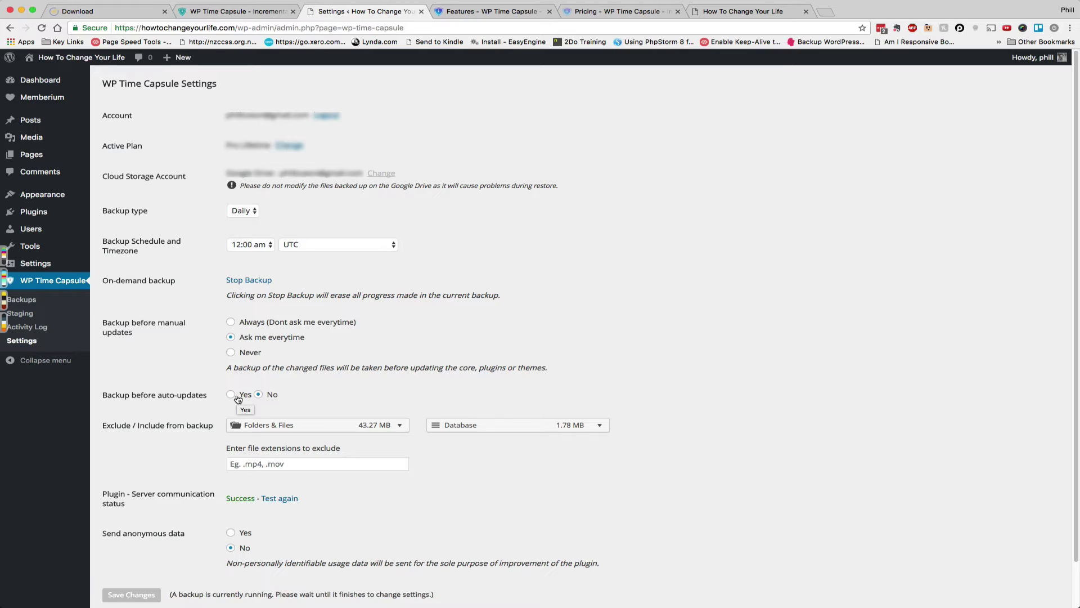
{"action": "scroll", "coordinate": [646, 420], "scroll_direction": "down", "scroll_amount": 1}
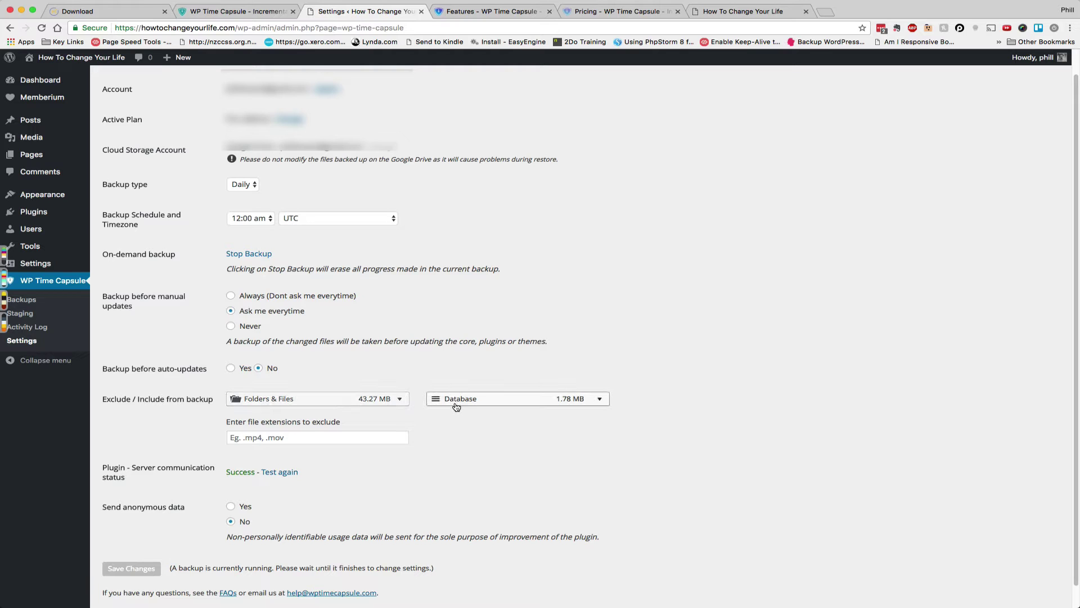
{"action": "scroll", "coordinate": [456, 406], "scroll_direction": "down", "scroll_amount": 1}
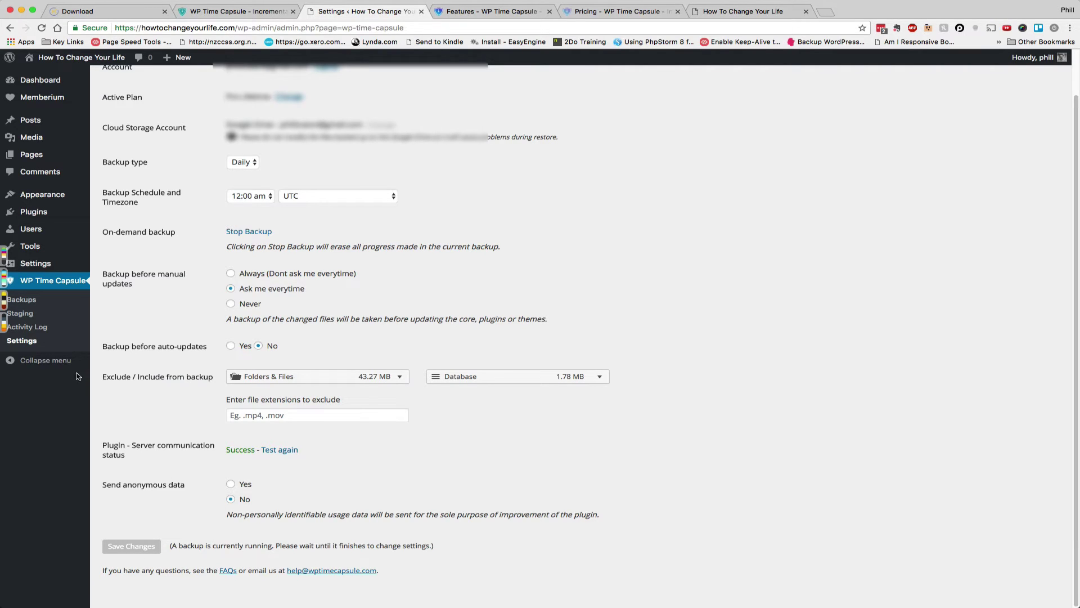
{"action": "left_click", "coordinate": [45, 328]}
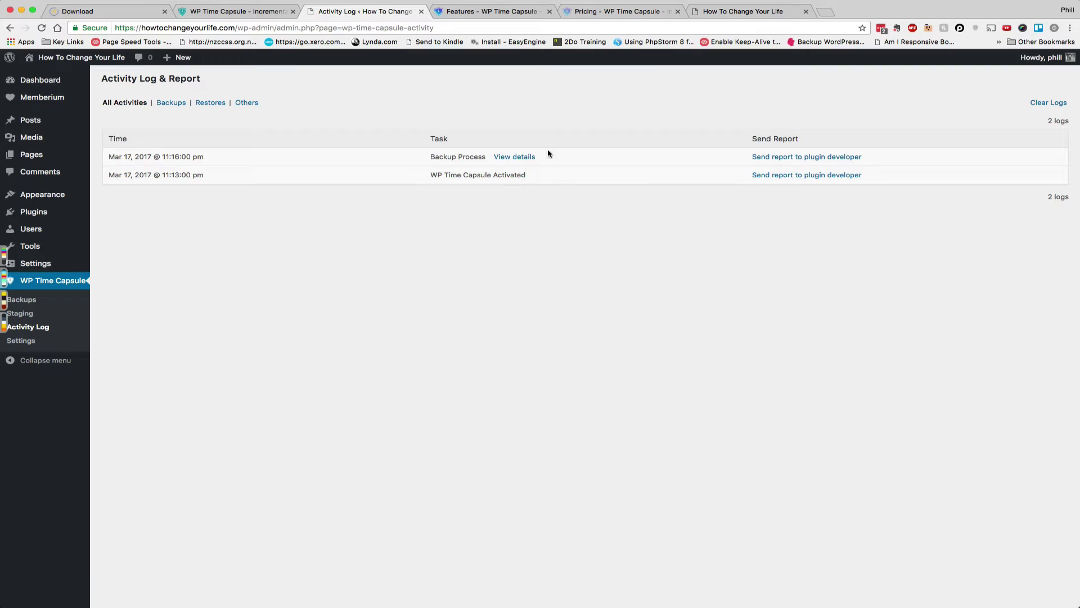
Step: Expand the backup process entry to see its detailed log
{"action": "left_click", "coordinate": [527, 163]}
{"action": "scroll", "coordinate": [455, 403], "scroll_direction": "down", "scroll_amount": 2}
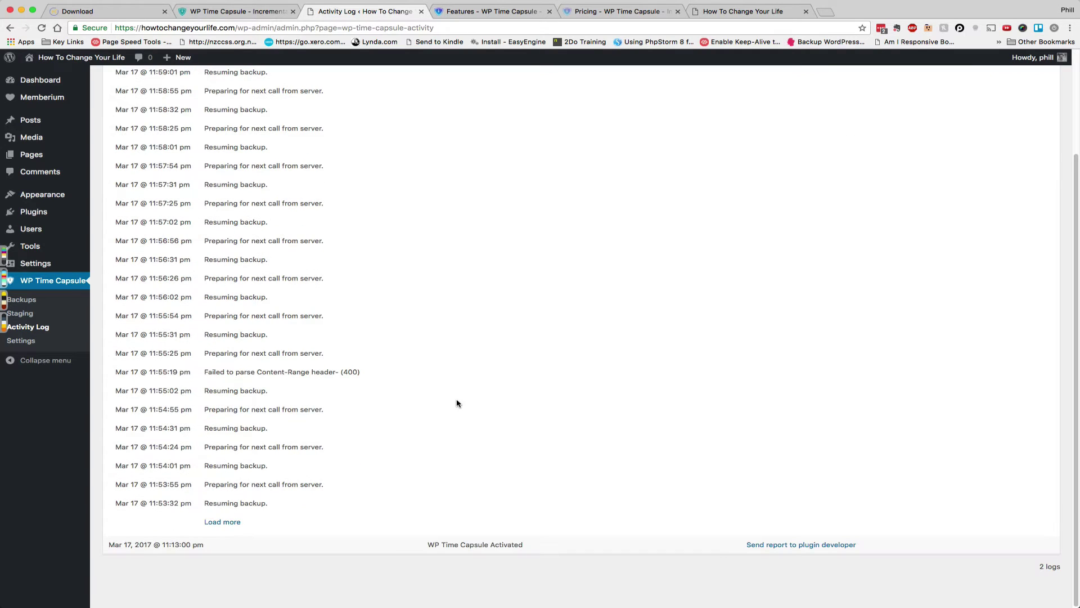
{"action": "scroll", "coordinate": [371, 410], "scroll_direction": "up", "scroll_amount": 3}
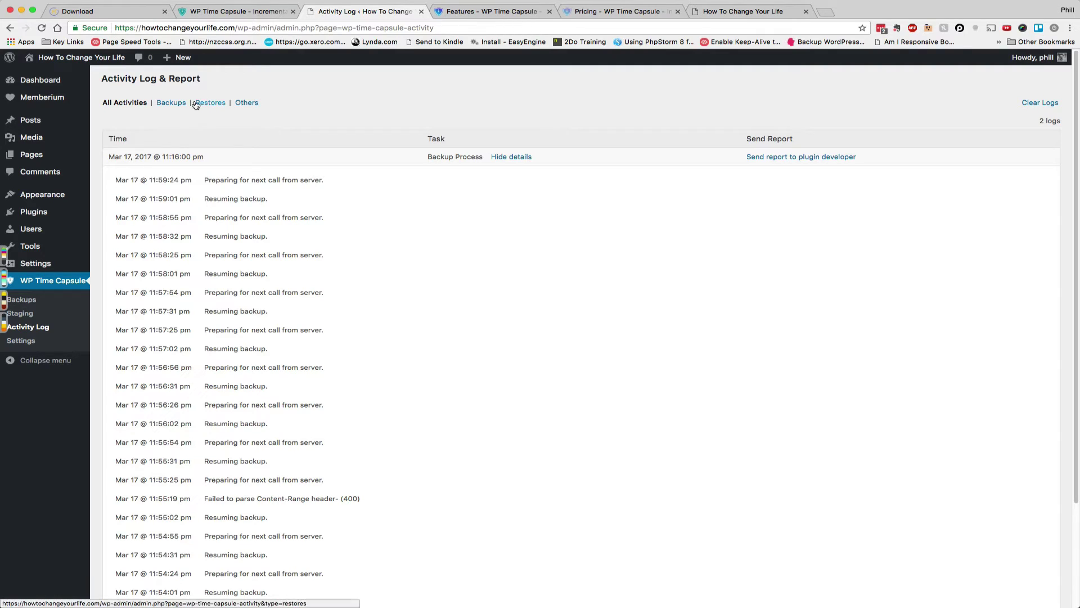
Step: Filter the log by Backups, Restores and Others, then check Staging and the Backups calendar
{"action": "left_click", "coordinate": [177, 107]}
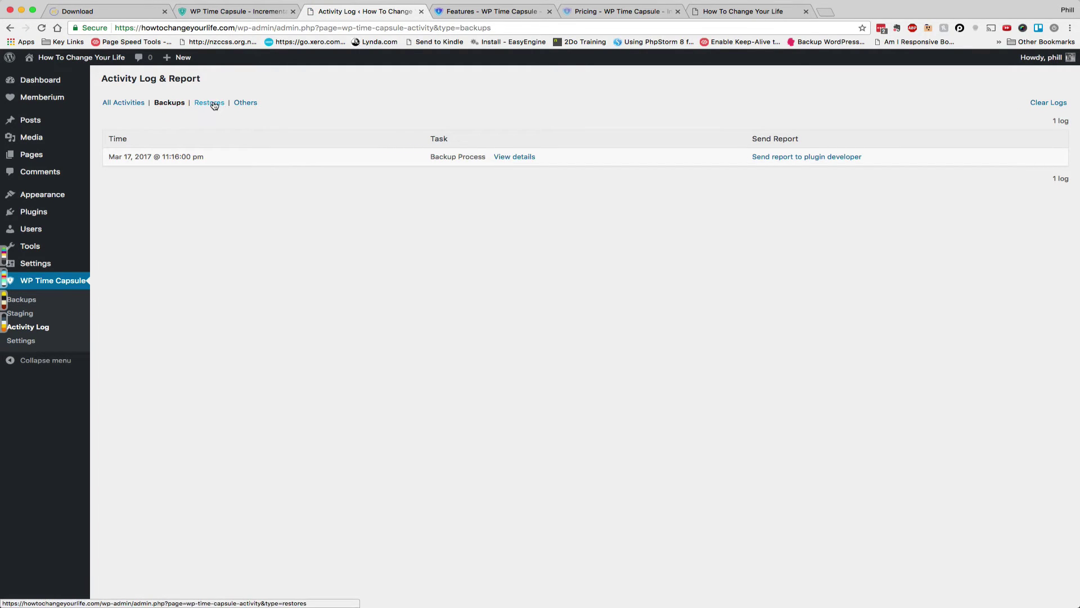
{"action": "left_click", "coordinate": [213, 104]}
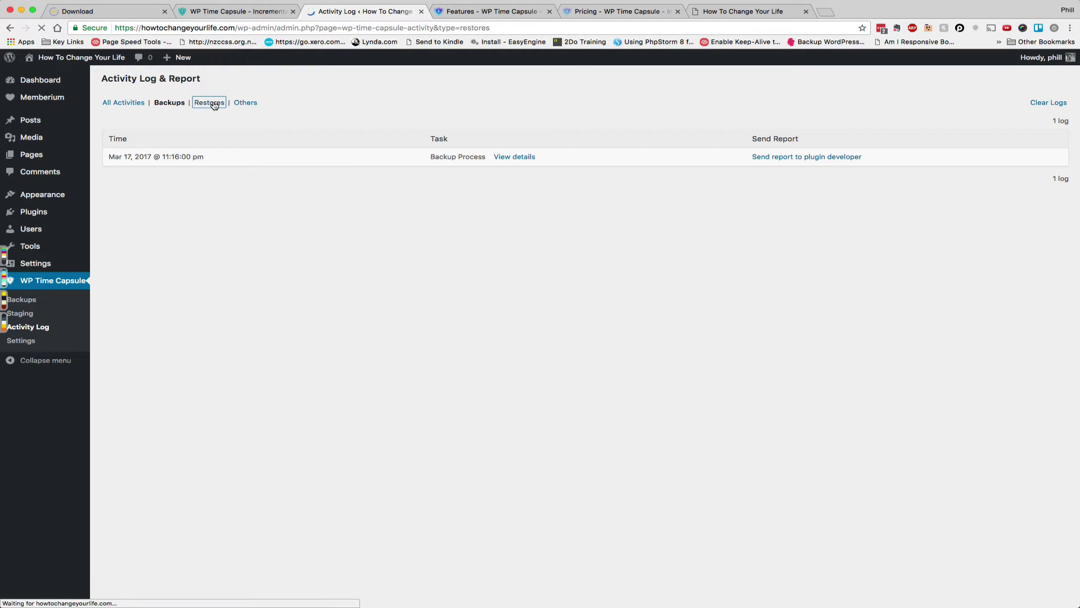
{"action": "left_click", "coordinate": [252, 104]}
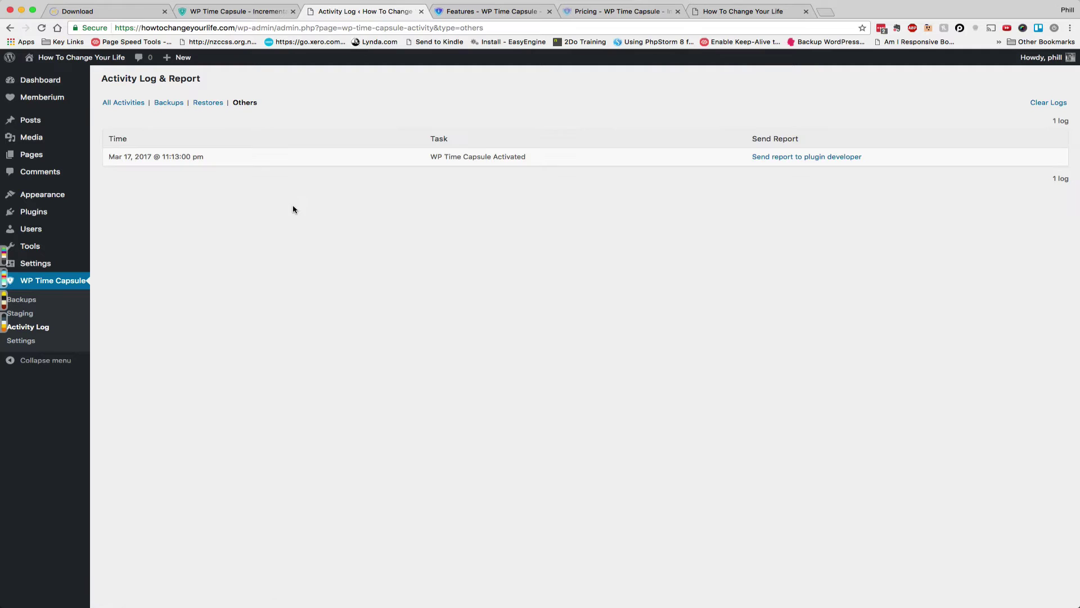
{"action": "left_click", "coordinate": [30, 315]}
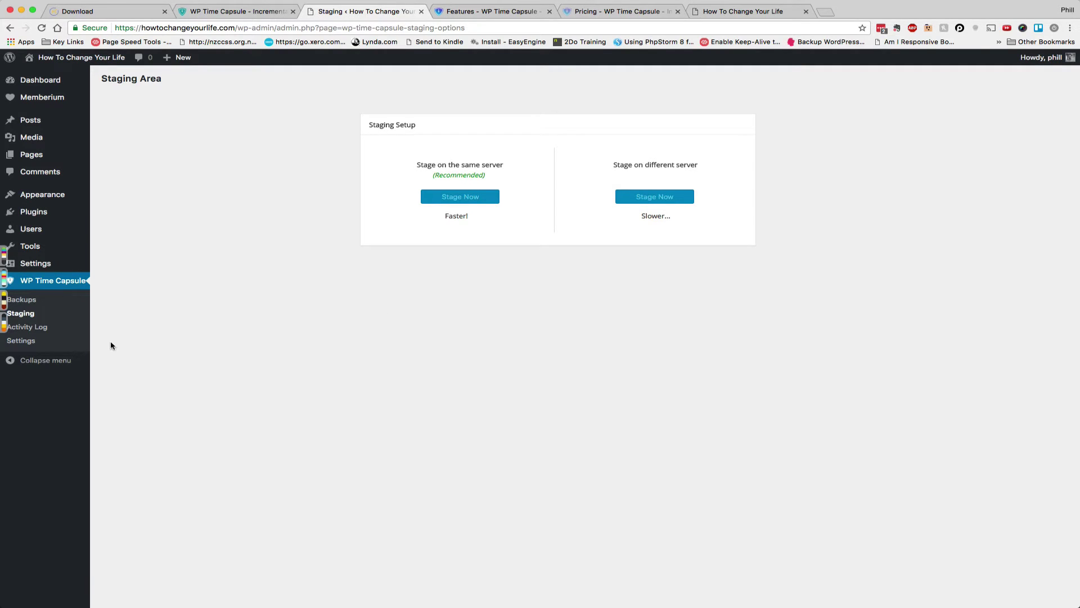
{"action": "left_click", "coordinate": [44, 299]}
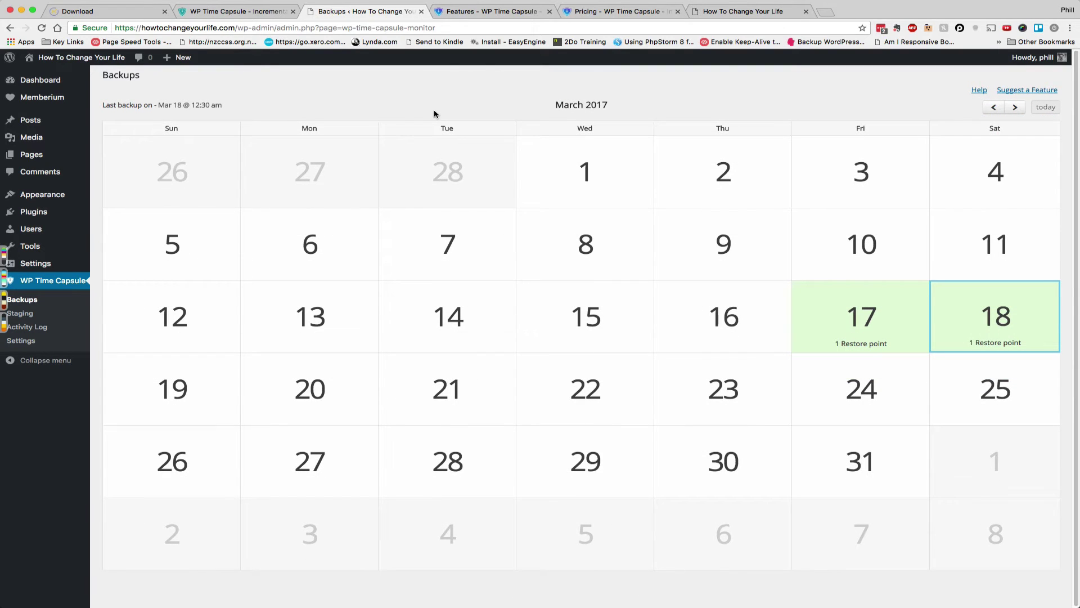
Step: Expand the Mar 17 and Mar 18 backup logs, then view the account dashboard listing both sites
{"action": "left_click", "coordinate": [31, 328]}
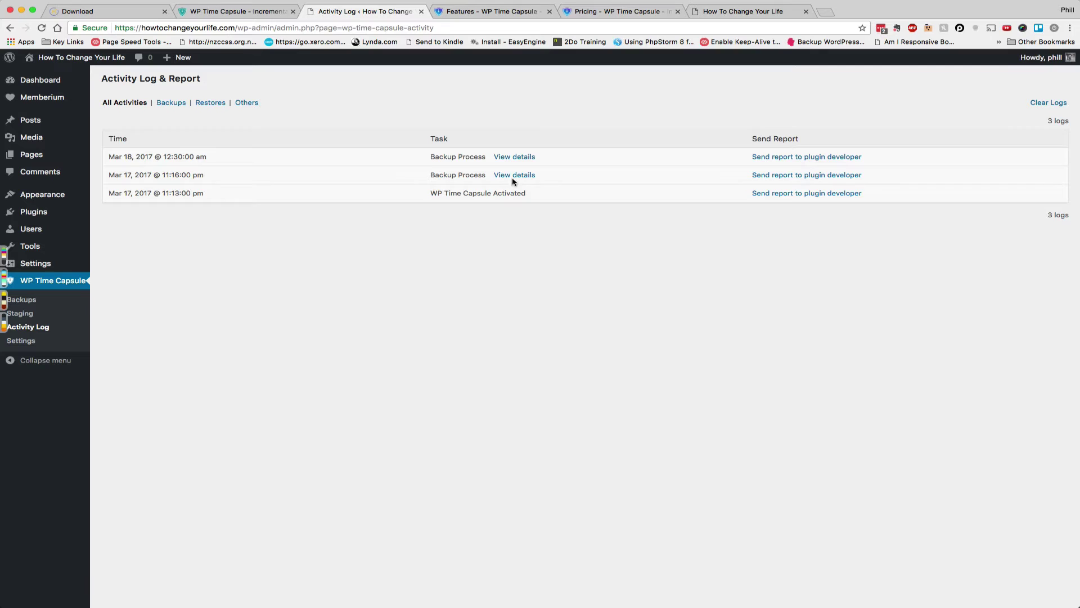
{"action": "left_click", "coordinate": [513, 176]}
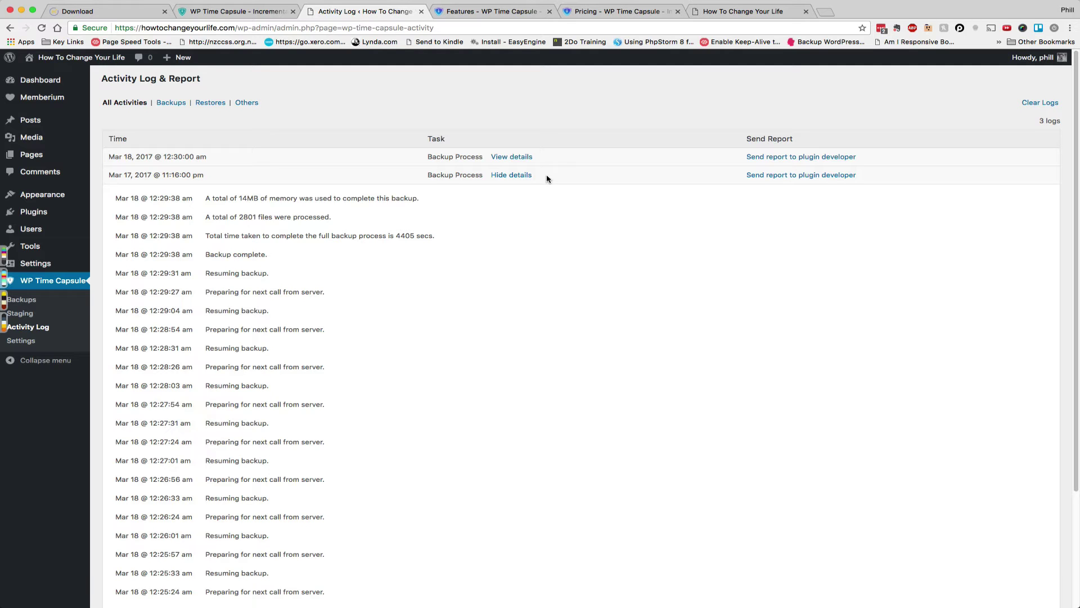
{"action": "left_click", "coordinate": [513, 158]}
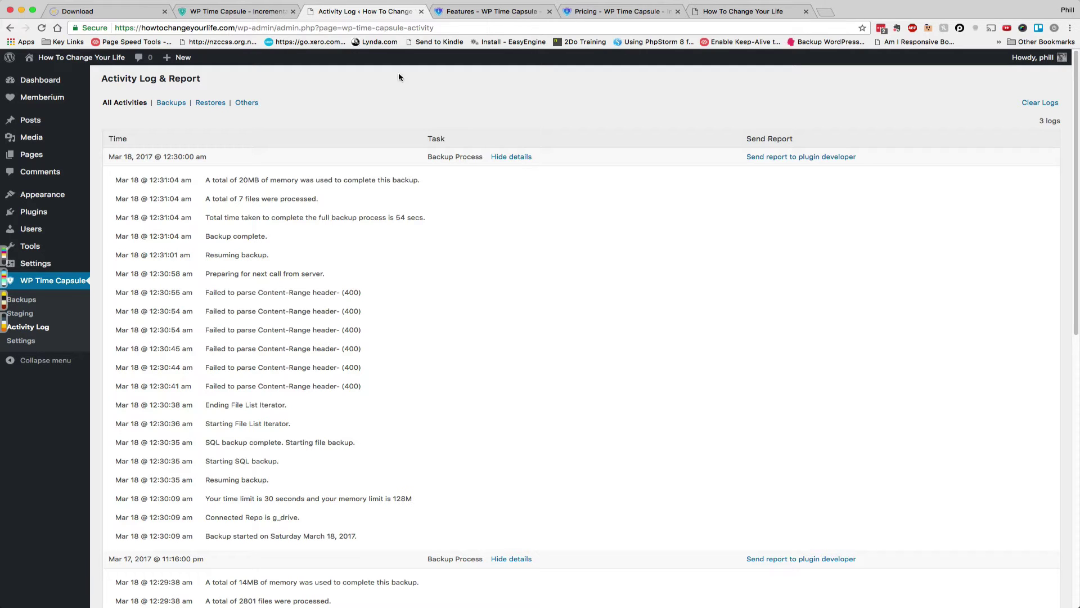
{"action": "left_click", "coordinate": [227, 12]}
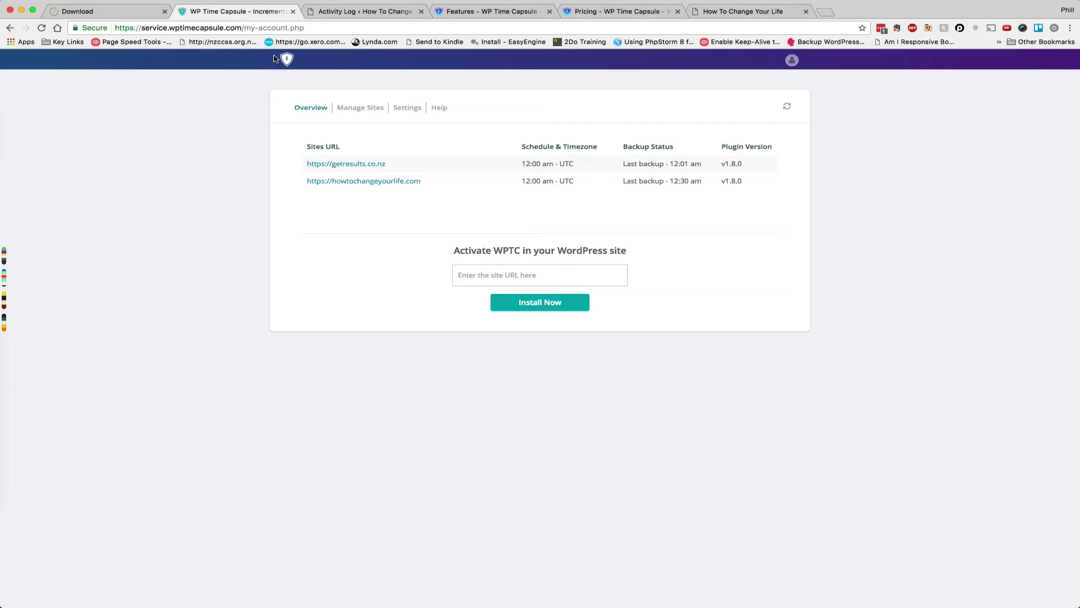
Step: Change WP Time Capsule's daily backup time from 12:00 am to 1:00 am UTC and save the settings
{"action": "left_click", "coordinate": [351, 12]}
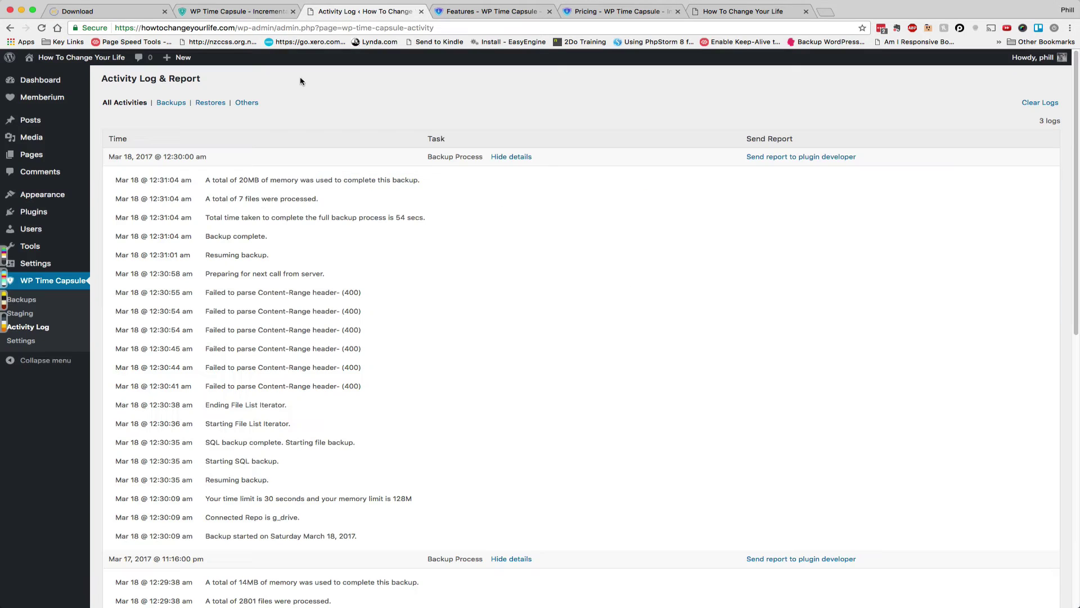
{"action": "left_click", "coordinate": [26, 341]}
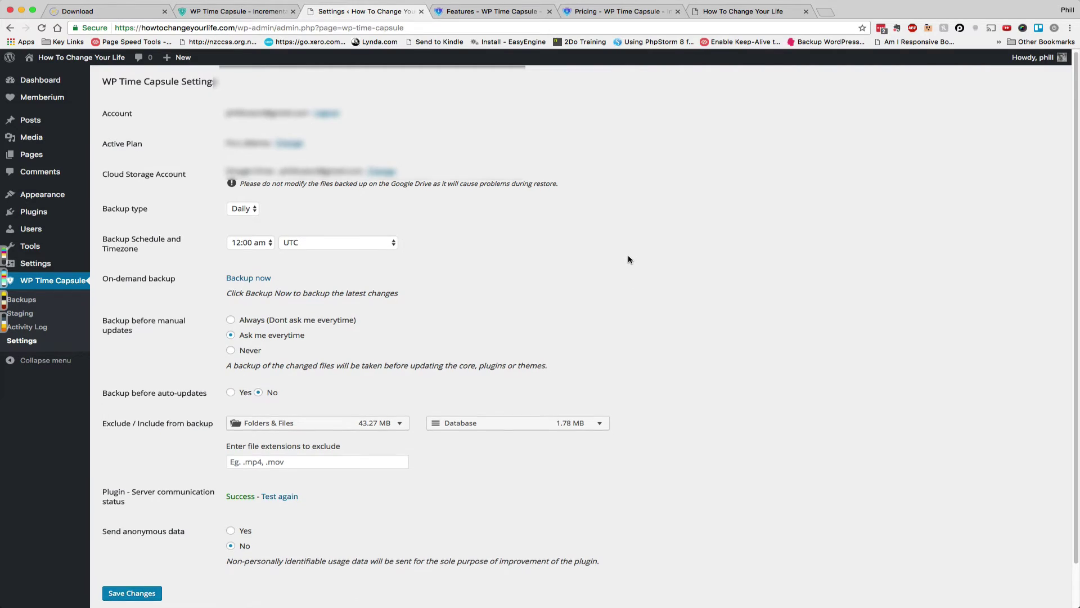
{"action": "scroll", "coordinate": [629, 260], "scroll_direction": "down", "scroll_amount": 2}
{"action": "left_click", "coordinate": [250, 200]}
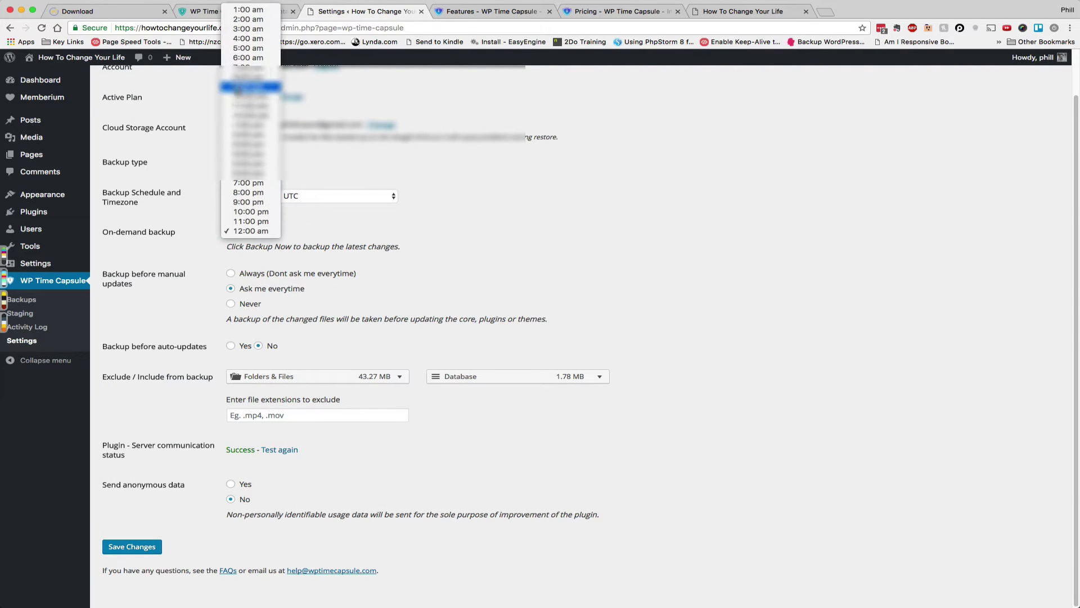
{"action": "left_click", "coordinate": [243, 11]}
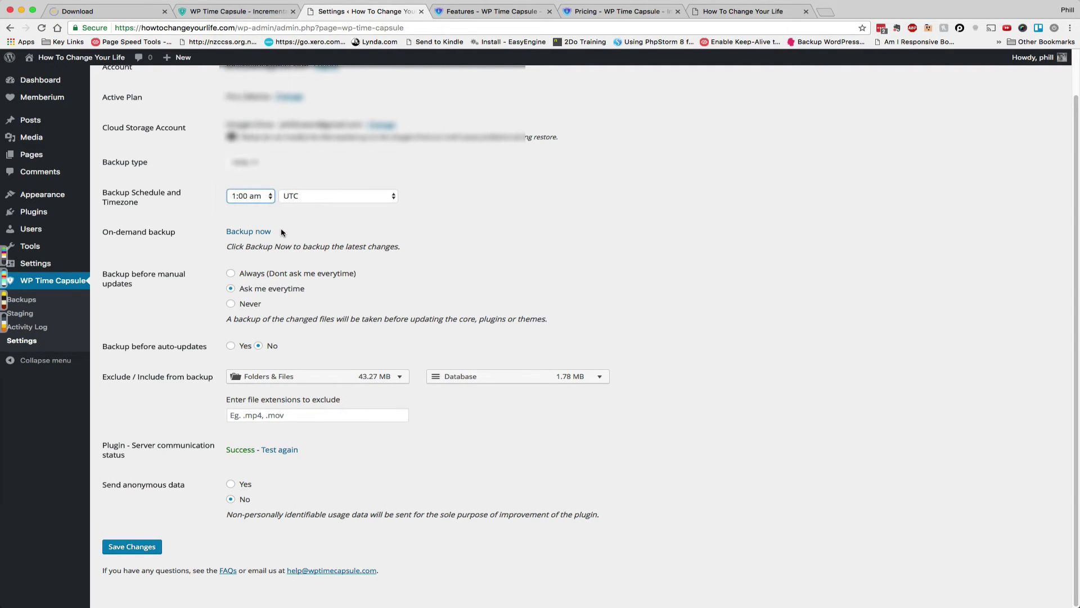
{"action": "left_click", "coordinate": [134, 545]}
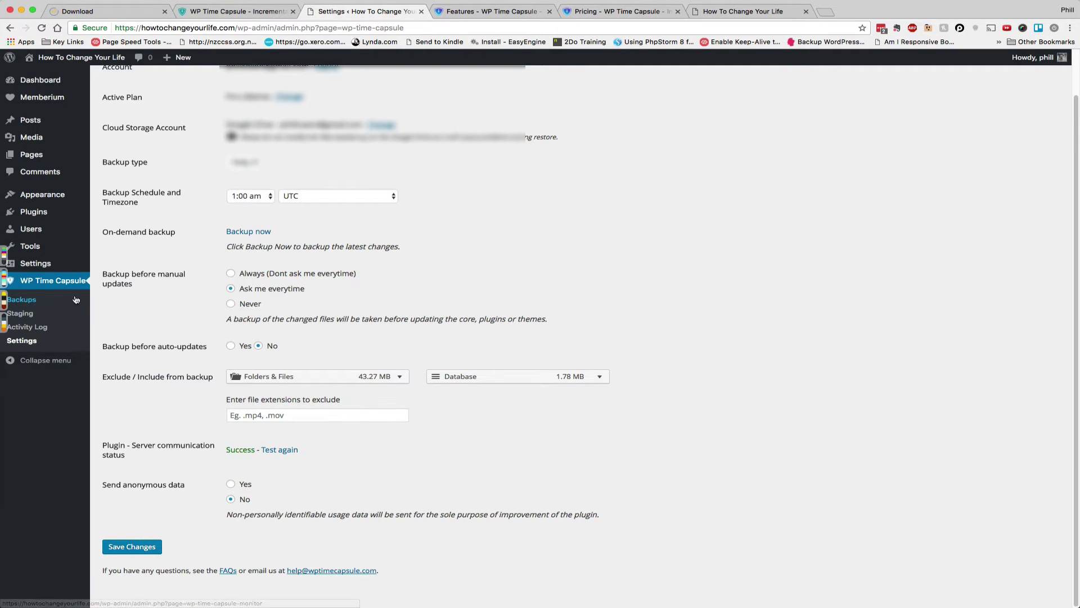
Step: In the Customizer's General > Background settings, set the background to orange #dd9933, publish, and exit
{"action": "left_click", "coordinate": [737, 12]}
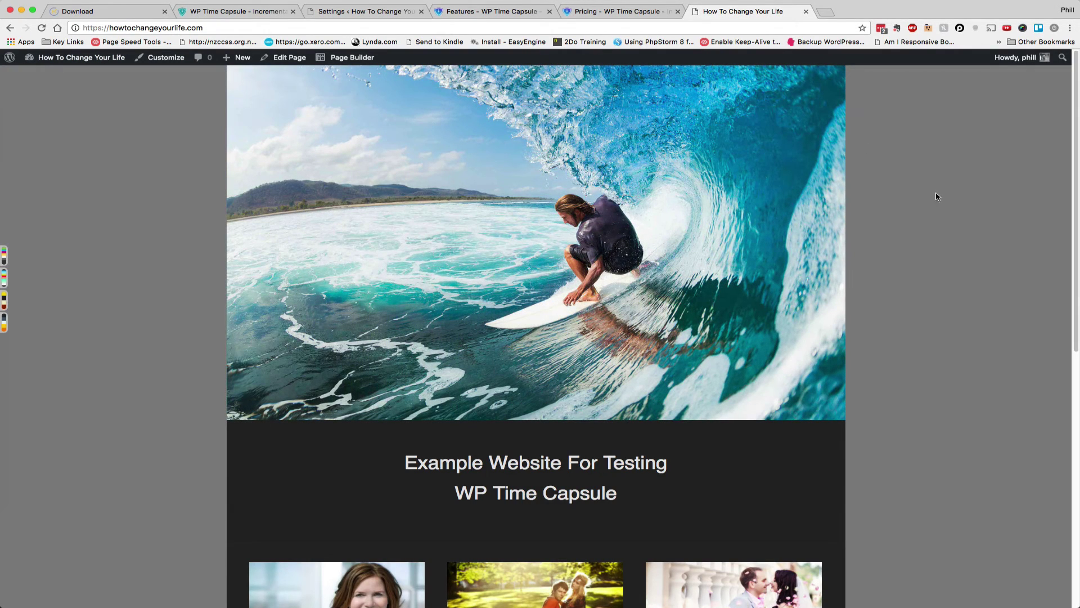
{"action": "left_click", "coordinate": [166, 62]}
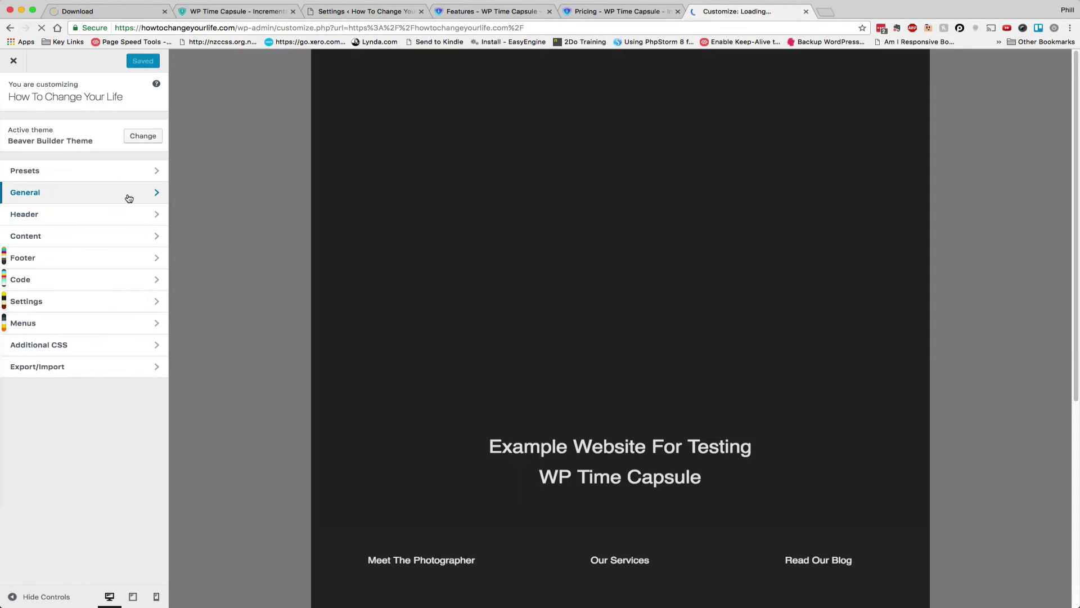
{"action": "left_click", "coordinate": [157, 194]}
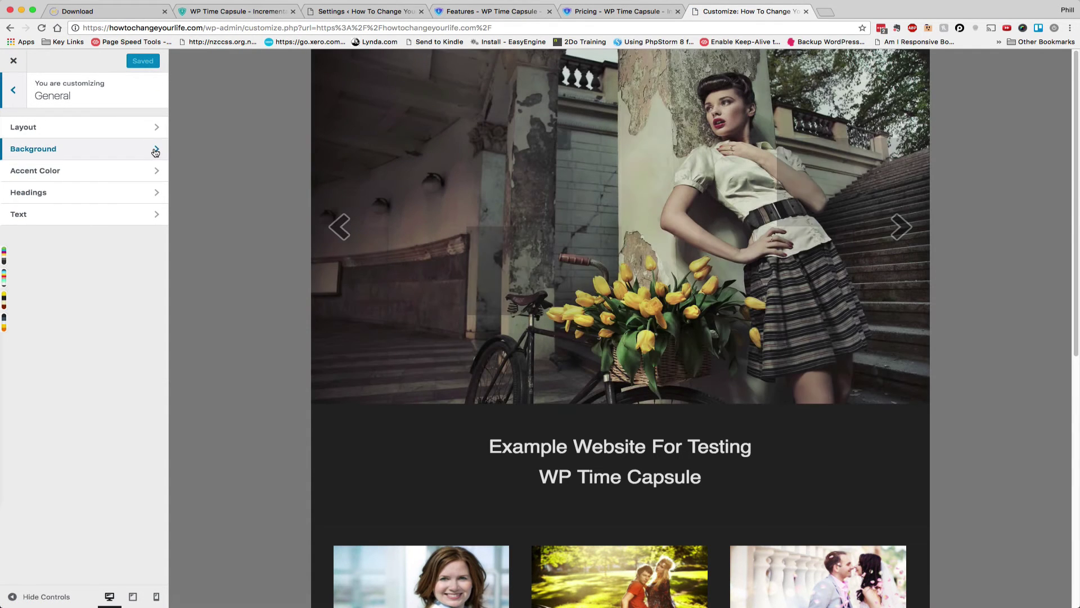
{"action": "left_click", "coordinate": [153, 149]}
{"action": "left_click", "coordinate": [46, 138]}
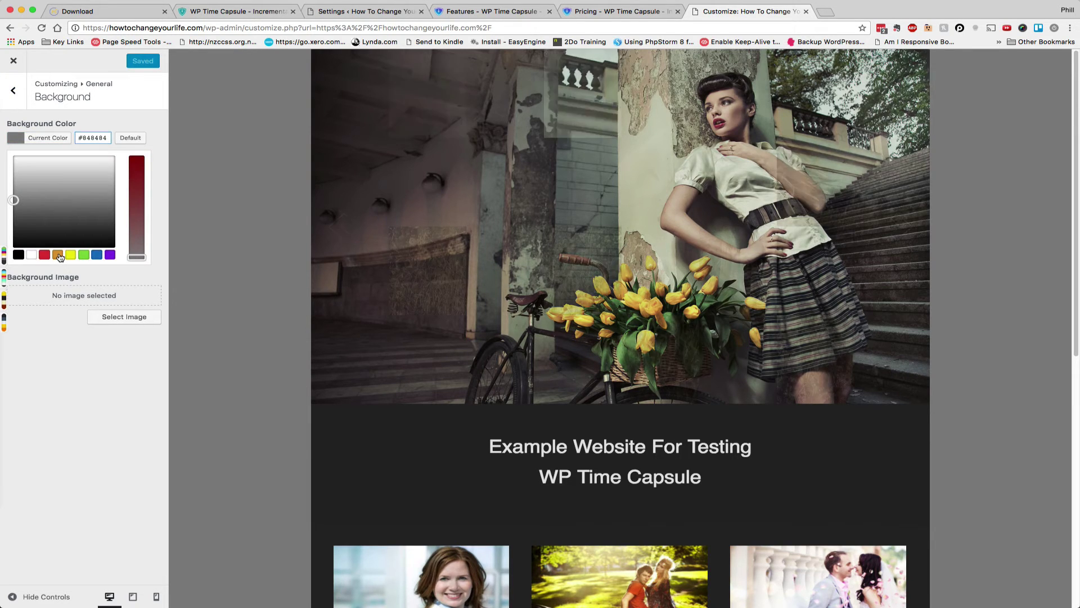
{"action": "left_click", "coordinate": [57, 256]}
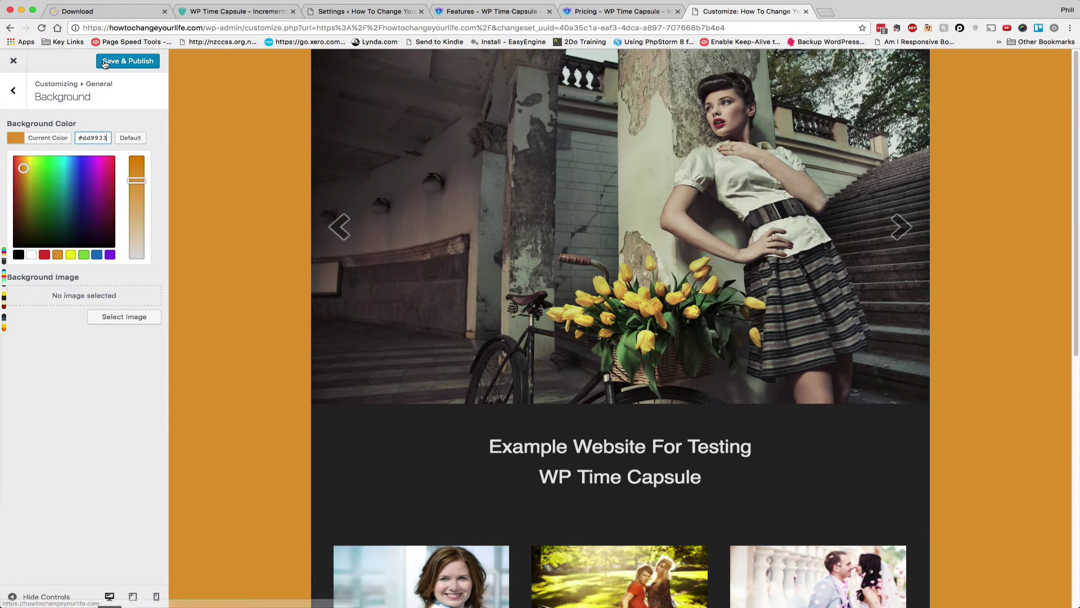
{"action": "left_click", "coordinate": [117, 62]}
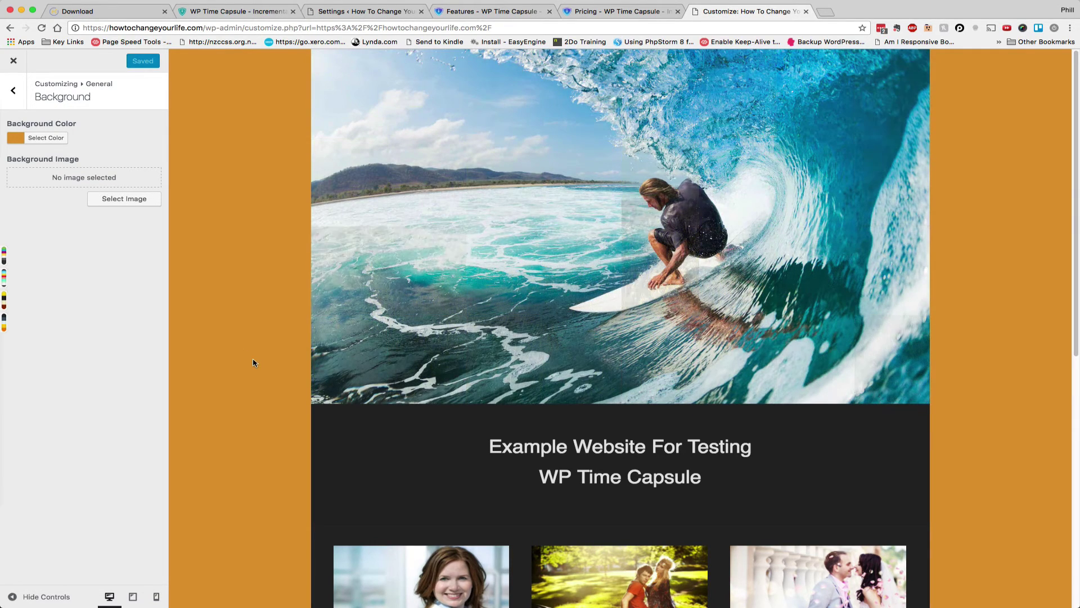
{"action": "left_click", "coordinate": [14, 60]}
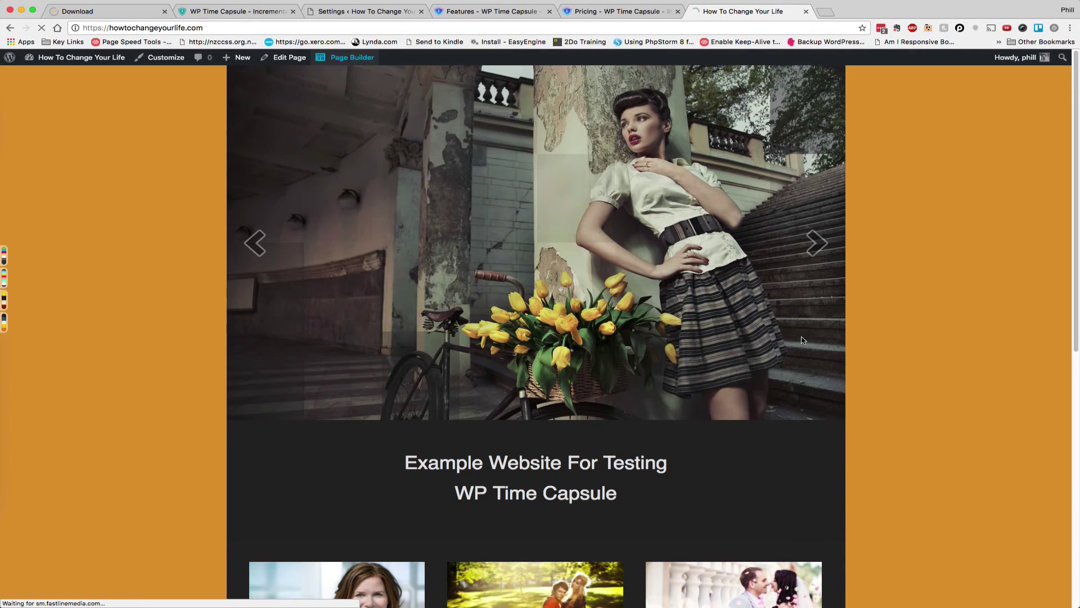
Step: In Beaver Builder, move Our Services to the first column and Meet The Photographer to the middle column
{"action": "left_click", "coordinate": [361, 59]}
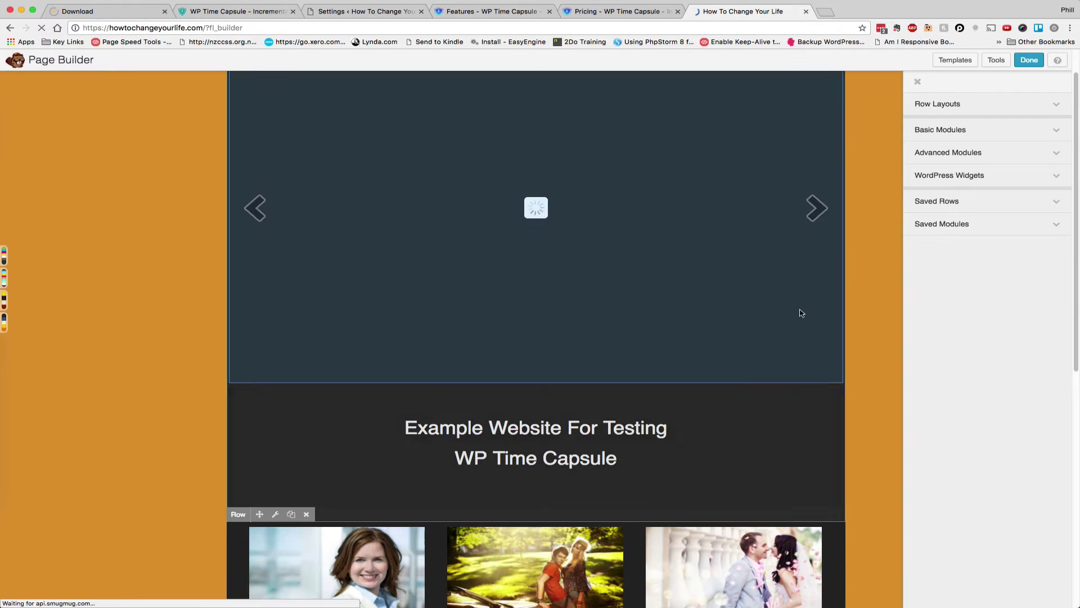
{"action": "scroll", "coordinate": [680, 429], "scroll_direction": "down", "scroll_amount": 3}
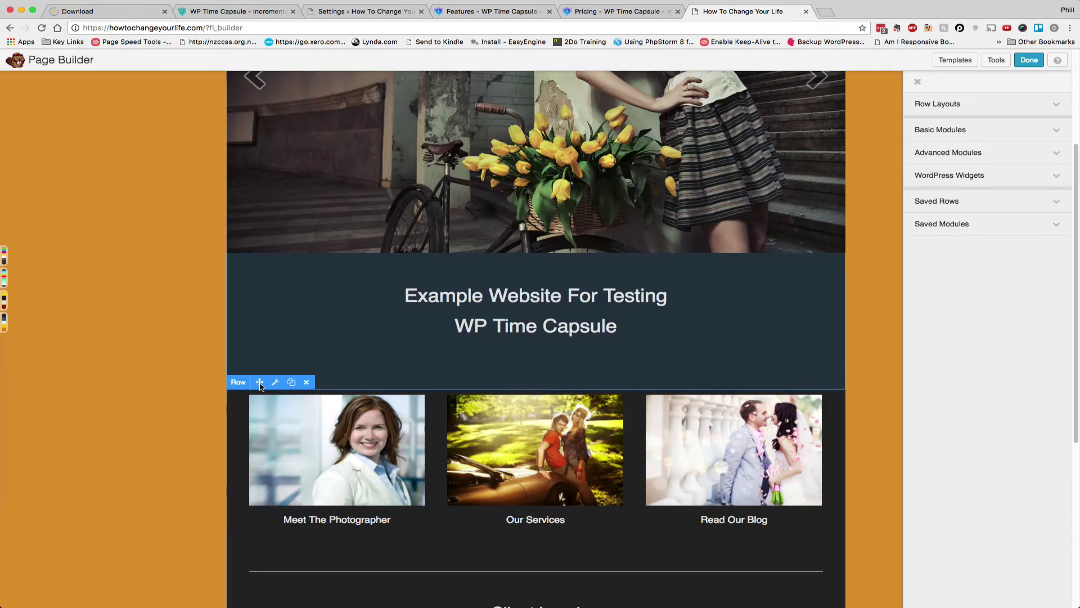
{"action": "left_click_drag", "start_coordinate": [260, 382], "coordinate": [298, 533]}
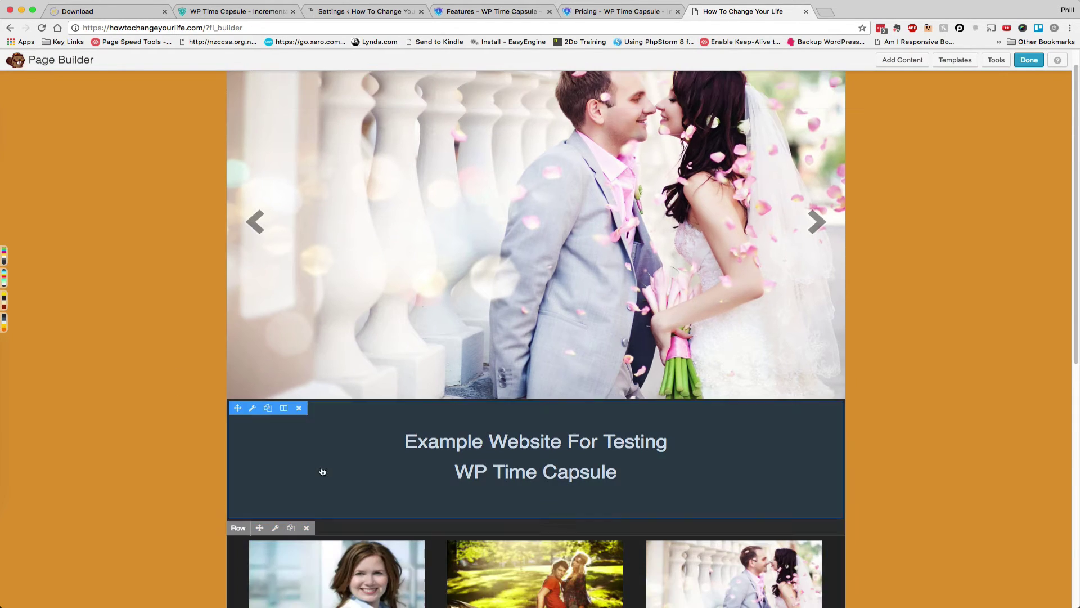
{"action": "scroll", "coordinate": [322, 471], "scroll_direction": "down", "scroll_amount": 3}
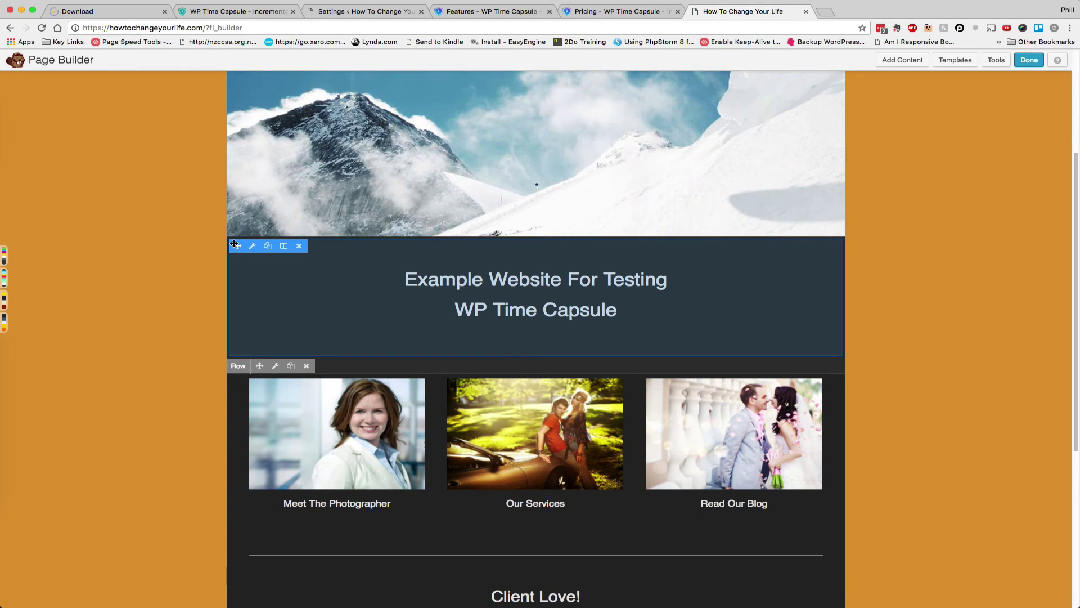
{"action": "left_click_drag", "start_coordinate": [238, 247], "coordinate": [263, 506]}
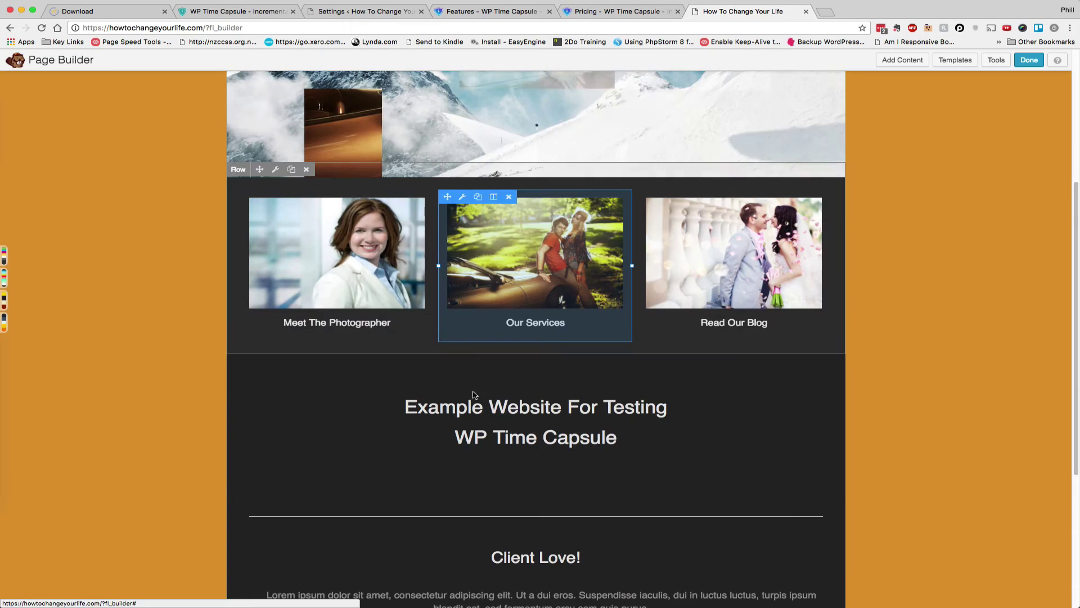
{"action": "left_click_drag", "start_coordinate": [447, 196], "coordinate": [263, 193]}
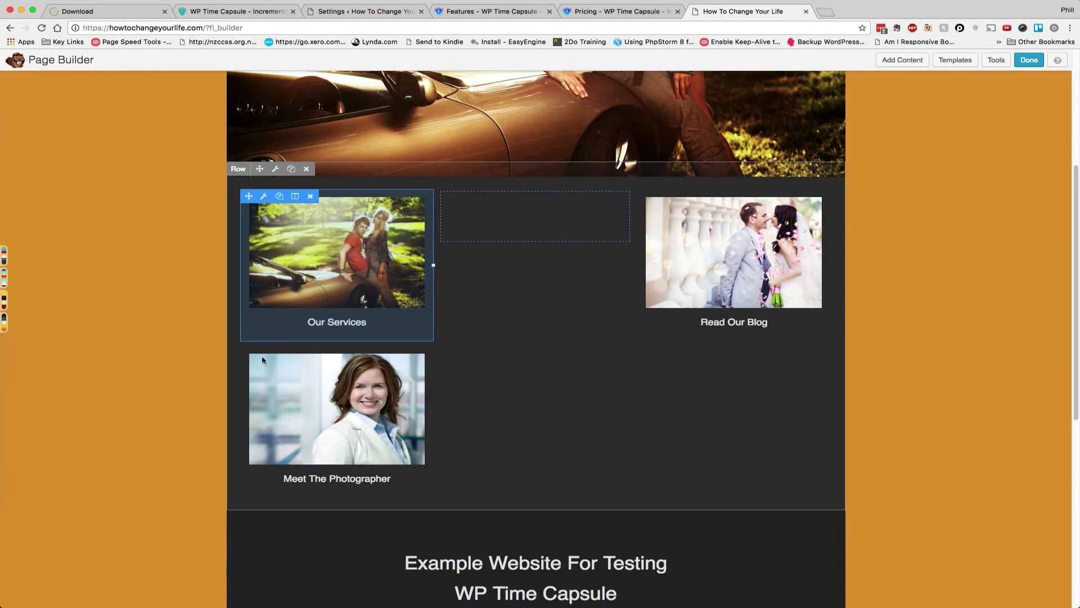
{"action": "left_click_drag", "start_coordinate": [250, 352], "coordinate": [496, 215]}
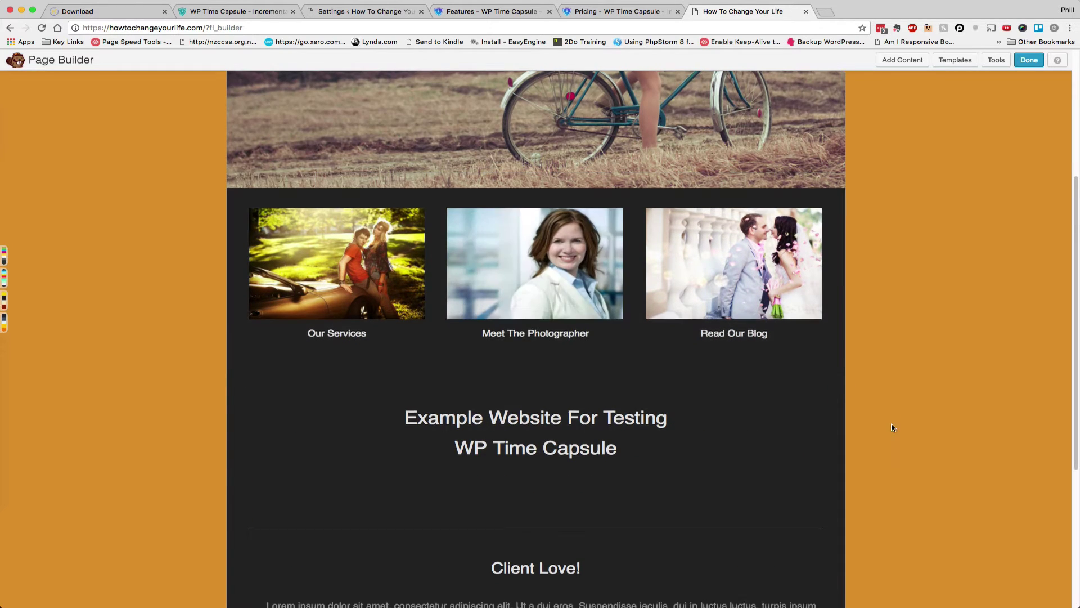
Step: Finish editing and publish the rearranged homepage layout
{"action": "scroll", "coordinate": [886, 430], "scroll_direction": "down", "scroll_amount": 5}
{"action": "scroll", "coordinate": [879, 430], "scroll_direction": "up", "scroll_amount": 5}
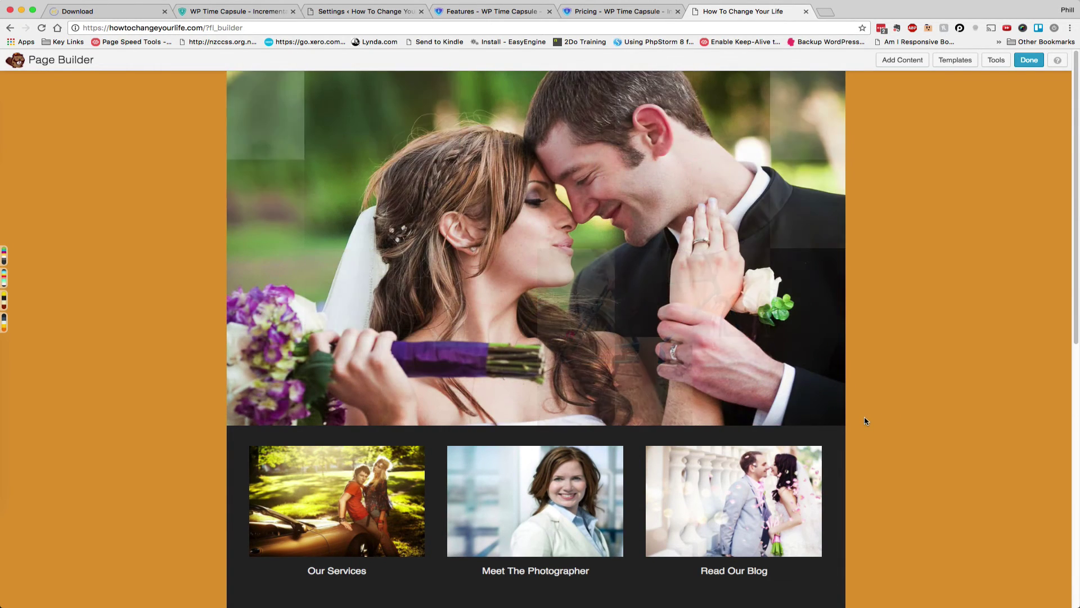
{"action": "left_click", "coordinate": [1029, 60]}
{"action": "left_click", "coordinate": [554, 309]}
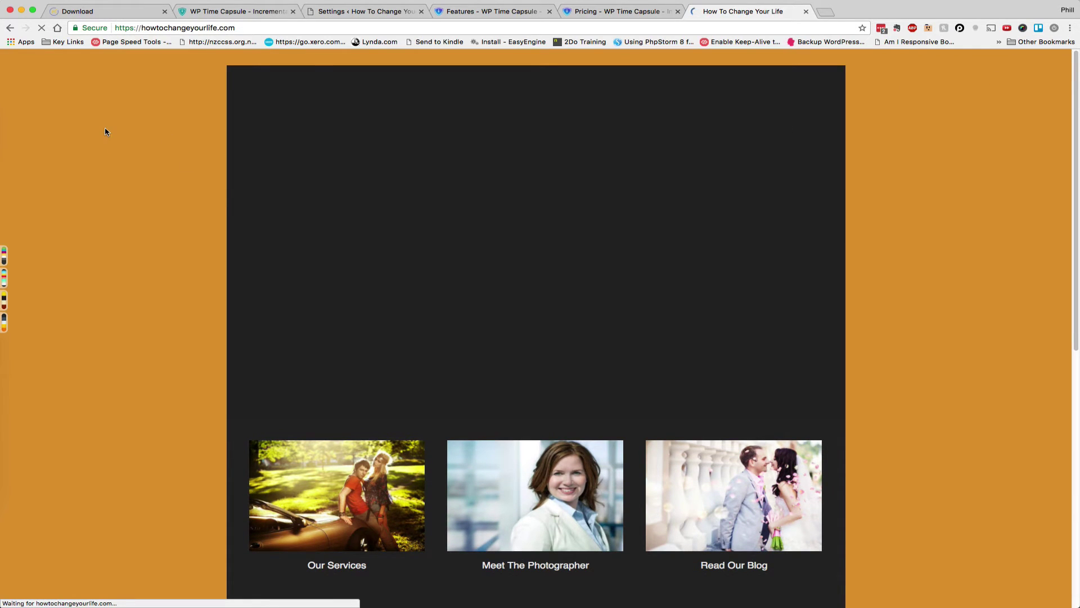
Step: From Plugins > Add New, install the Theme Check and Jetpack plugins
{"action": "mouse_move", "coordinate": [45, 57]}
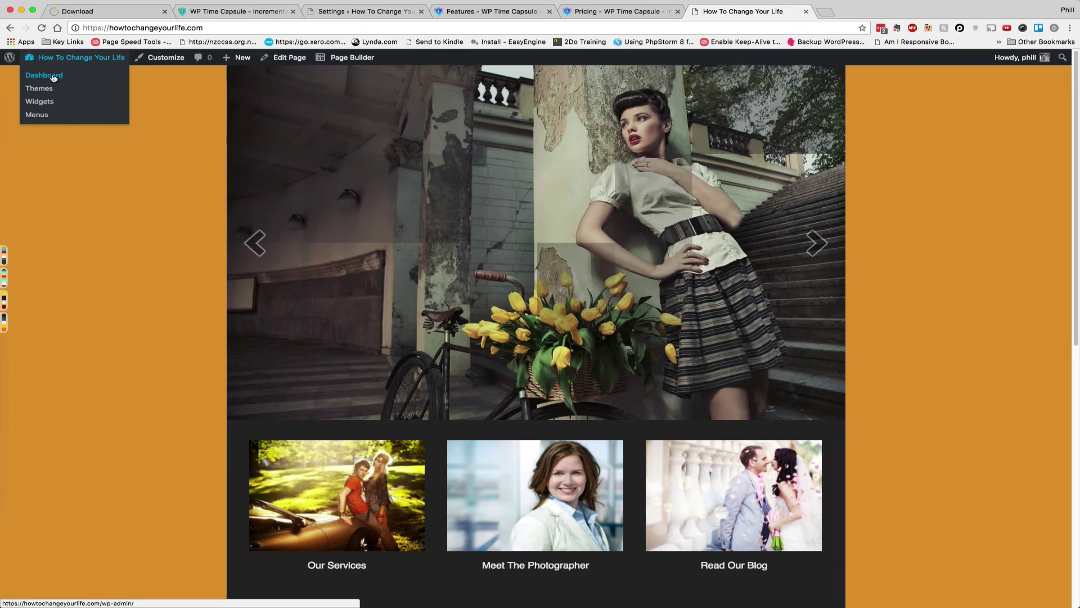
{"action": "left_click", "coordinate": [54, 78]}
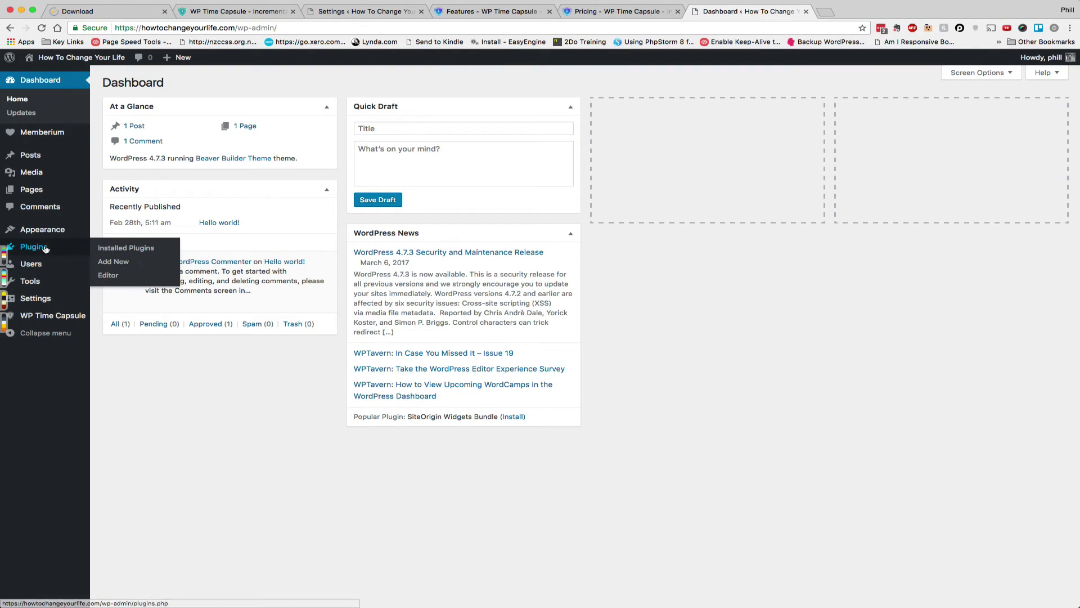
{"action": "left_click", "coordinate": [45, 249]}
{"action": "left_click", "coordinate": [123, 262]}
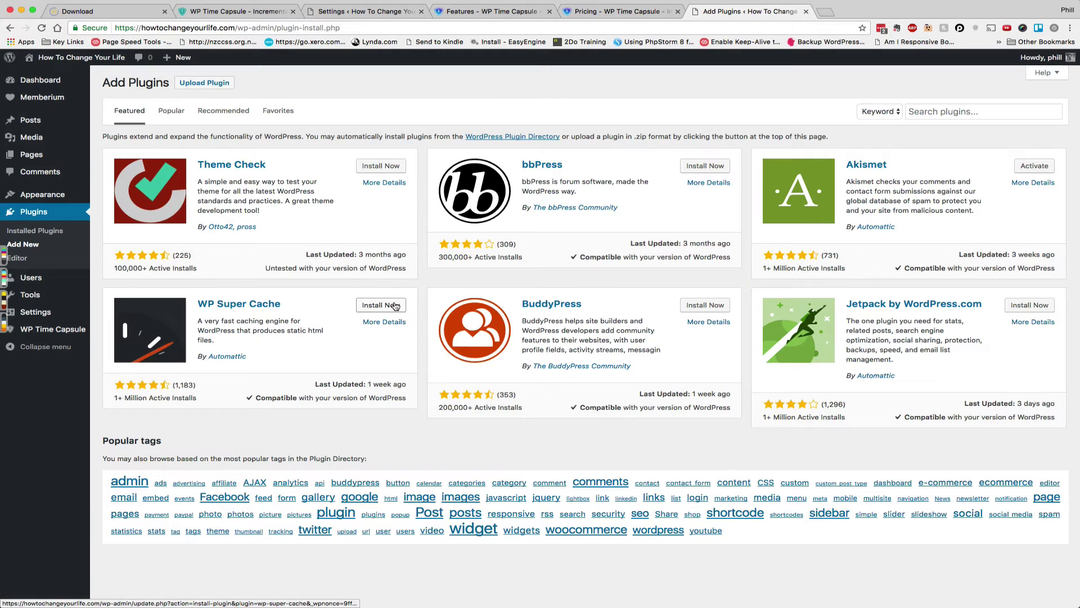
{"action": "left_click", "coordinate": [388, 167]}
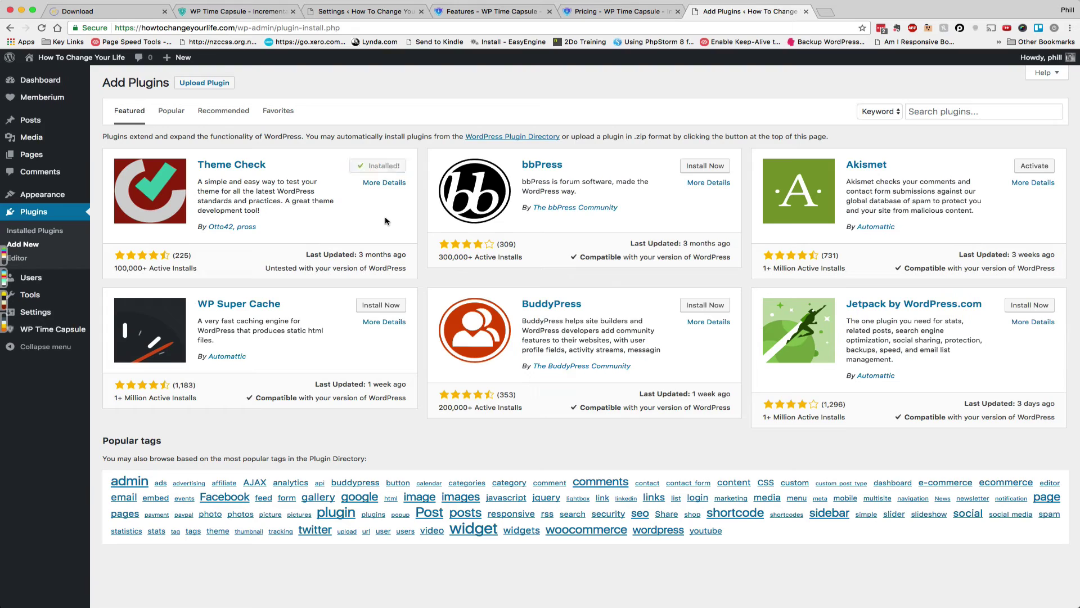
{"action": "left_click", "coordinate": [1023, 305]}
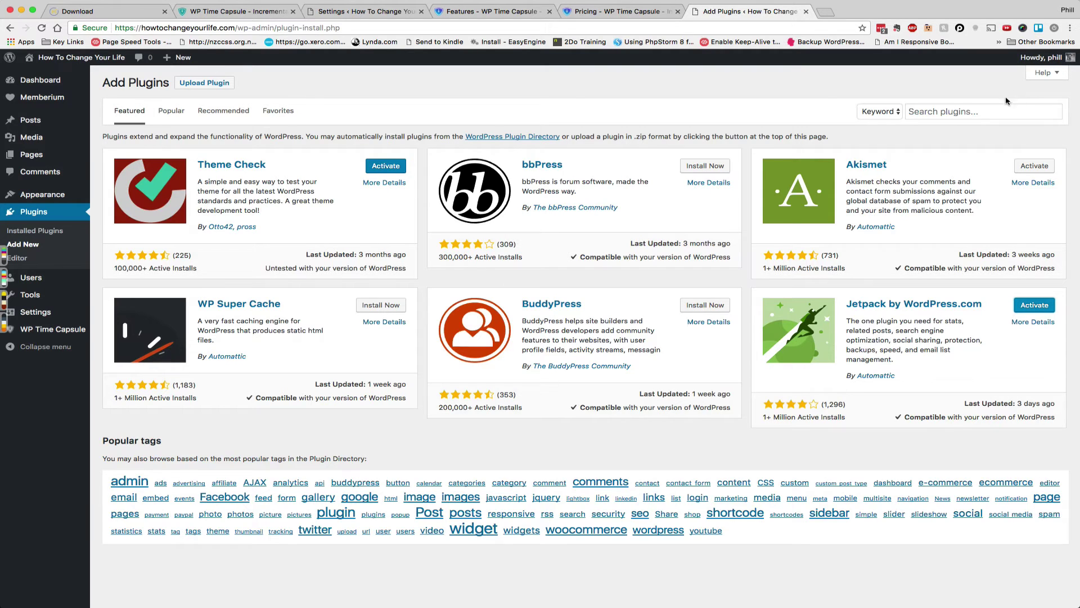
Step: Search 'ewww', install and activate EWWW Image Optimizer, then view the site in a new tab
{"action": "left_click", "coordinate": [952, 111]}
{"action": "type", "text": "ewww"}
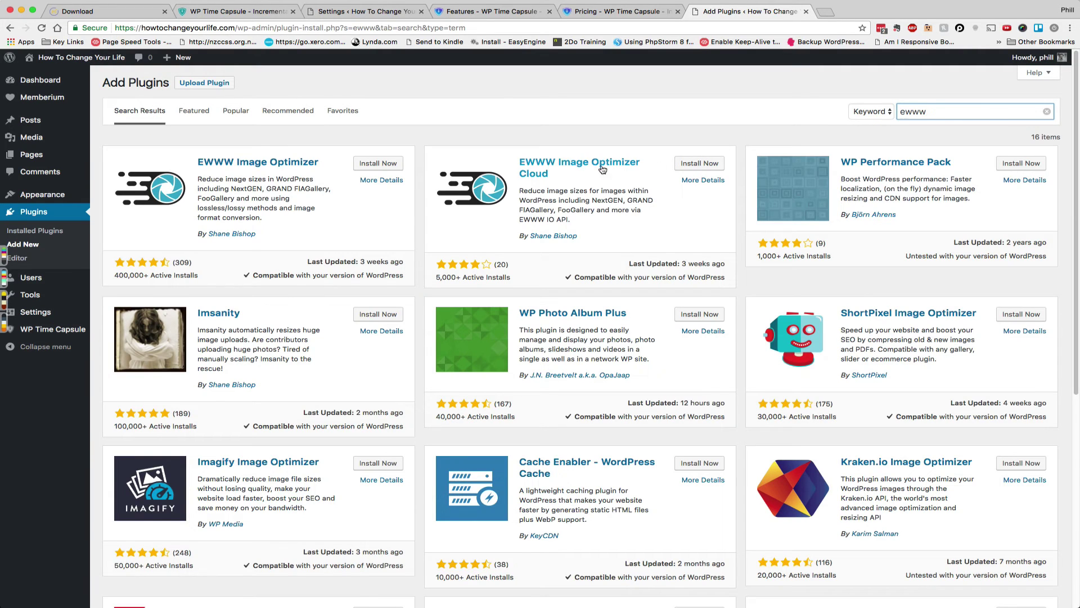
{"action": "left_click", "coordinate": [387, 165]}
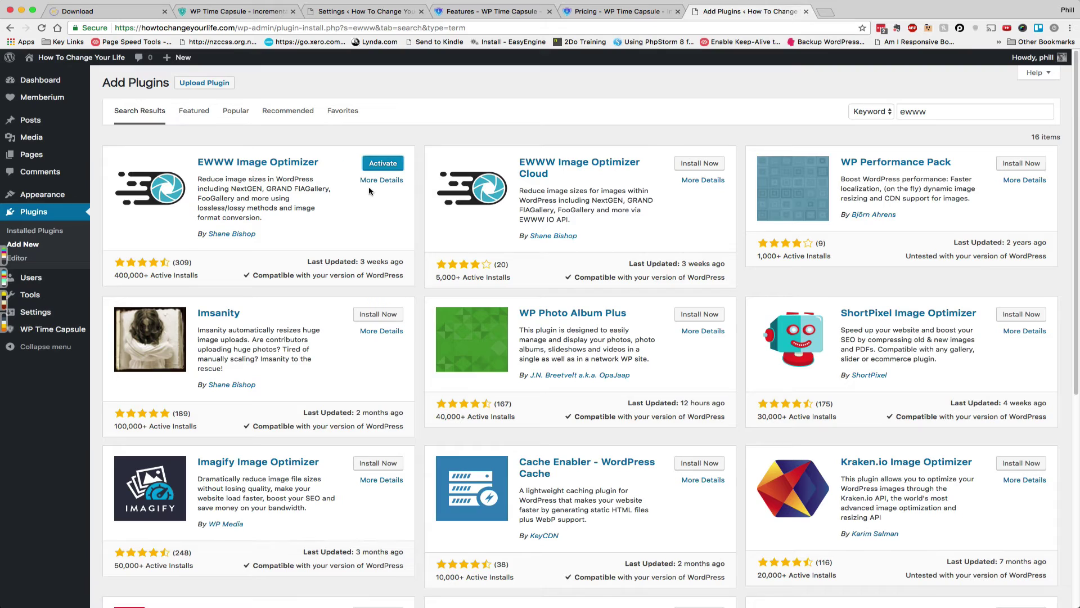
{"action": "left_click", "coordinate": [386, 162]}
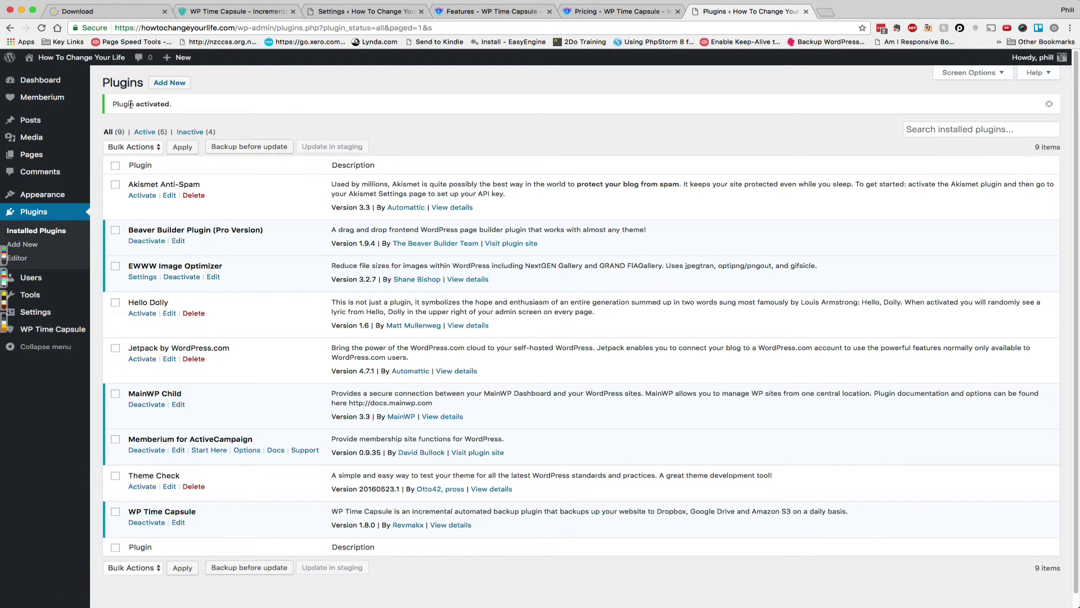
{"action": "left_click", "coordinate": [49, 74], "text": "super"}
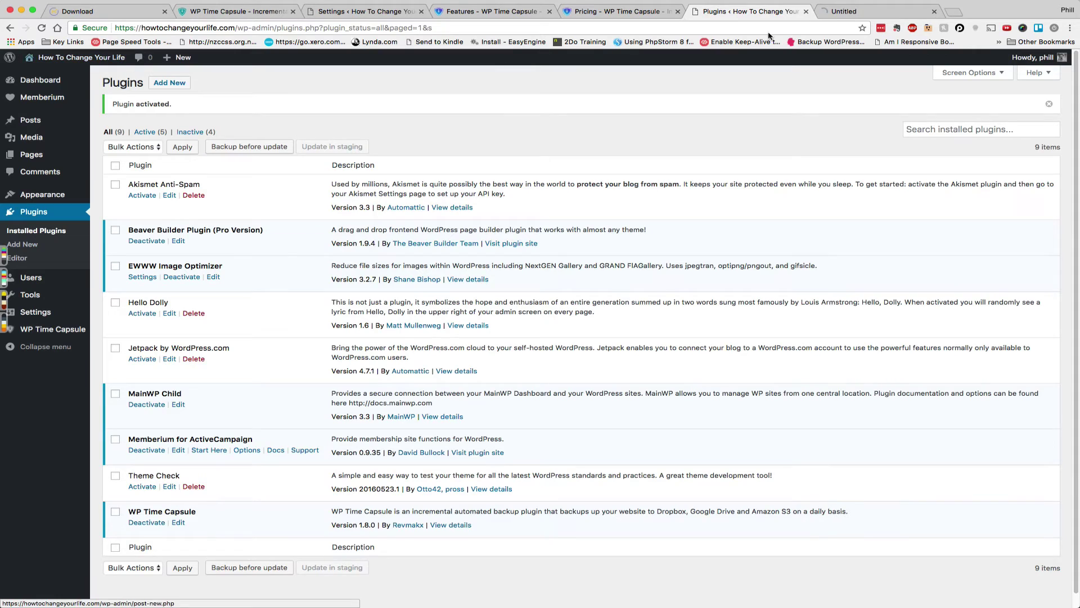
{"action": "left_click", "coordinate": [842, 13]}
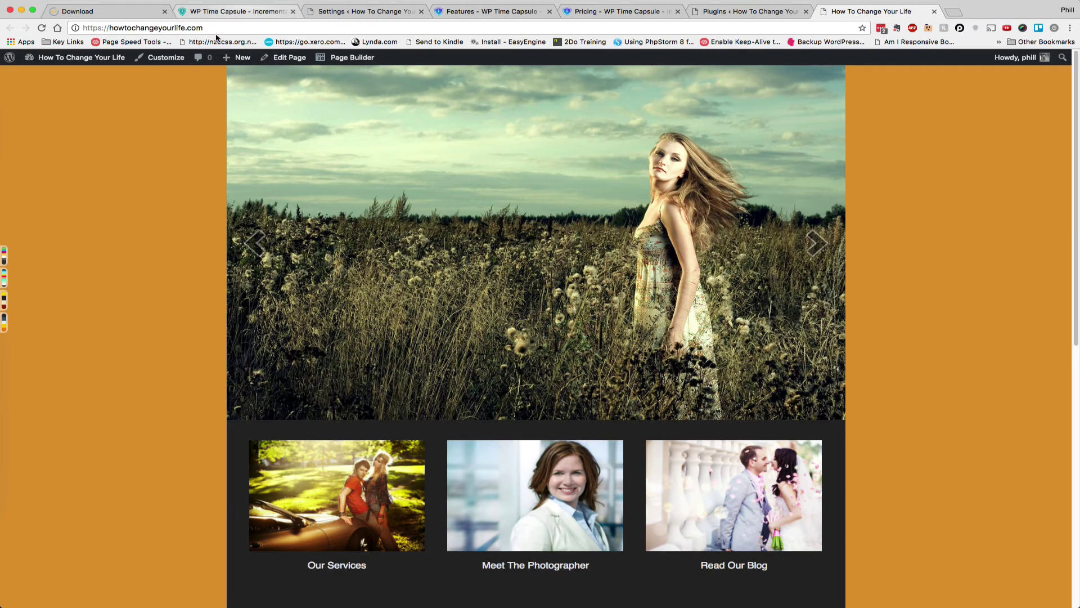
Step: Open WP Time Capsule > Staging and choose Stage Now for a different server to reach the FTP Details form
{"action": "left_click", "coordinate": [66, 76]}
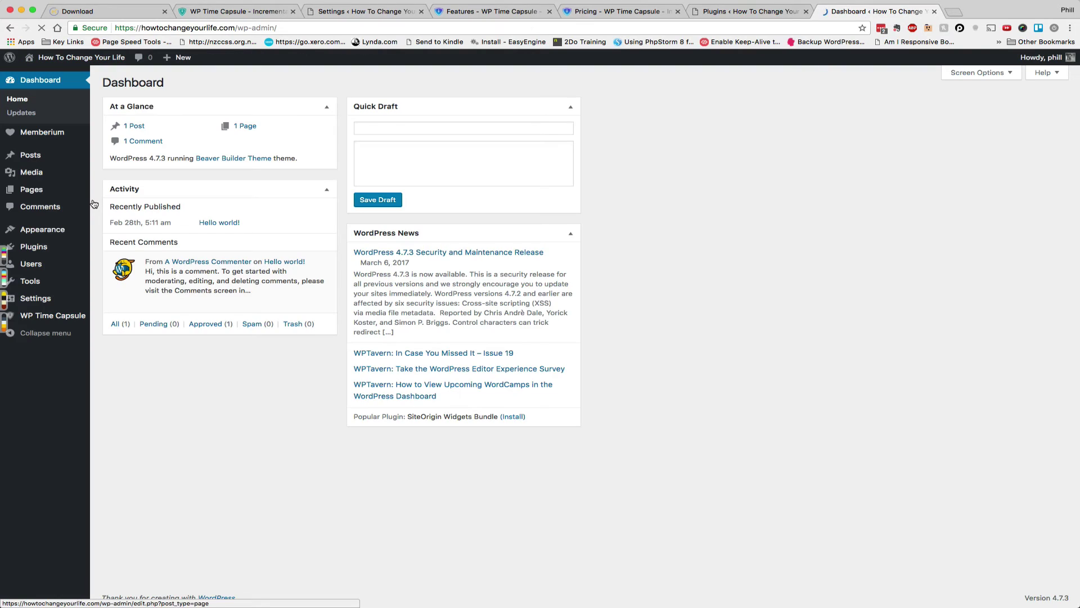
{"action": "mouse_move", "coordinate": [79, 318]}
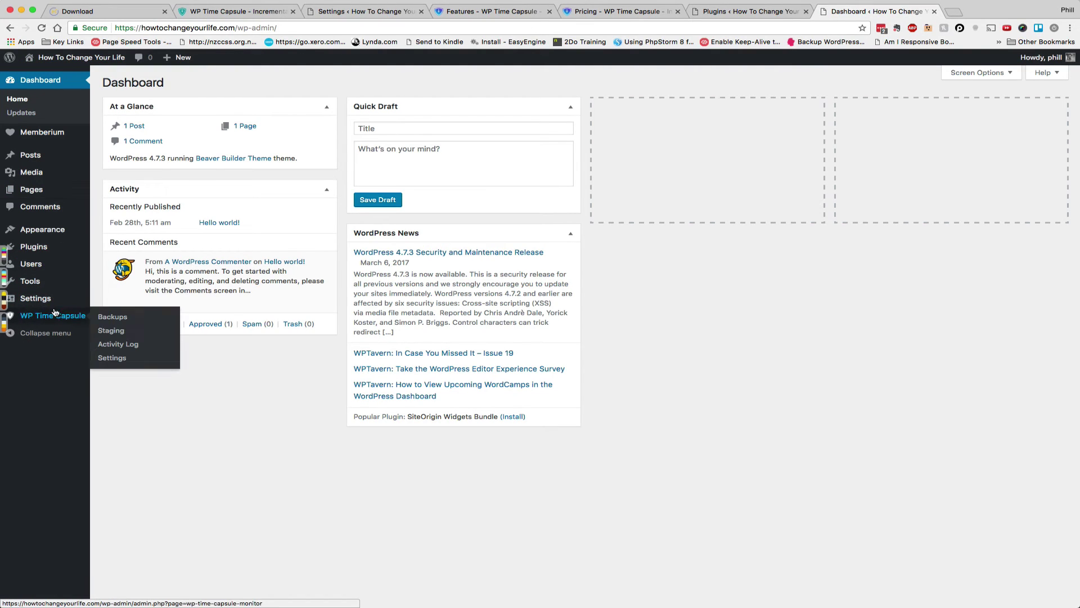
{"action": "left_click", "coordinate": [125, 331]}
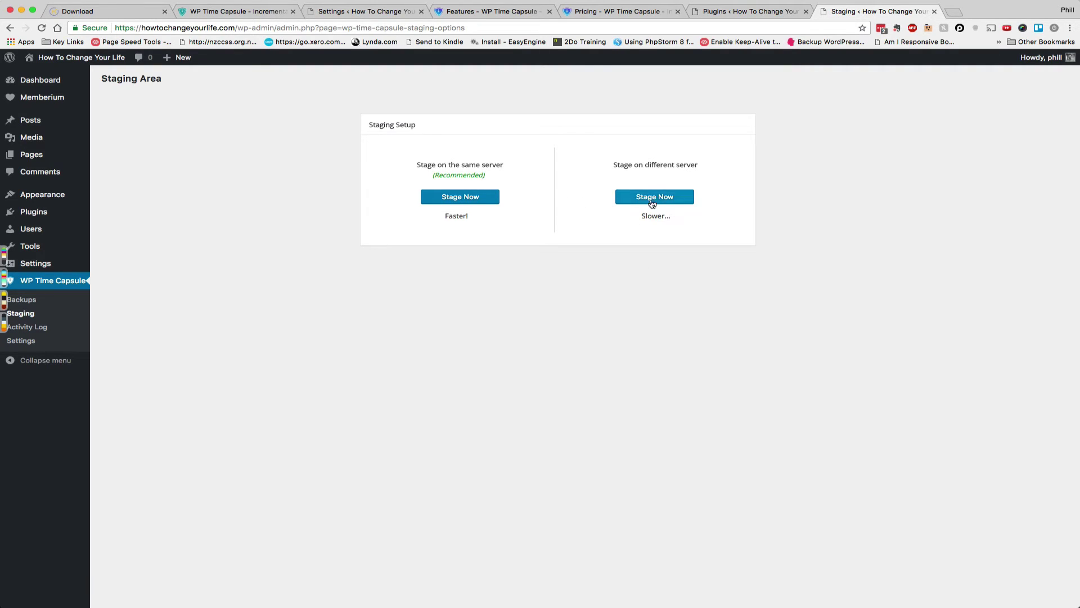
{"action": "left_click", "coordinate": [665, 202]}
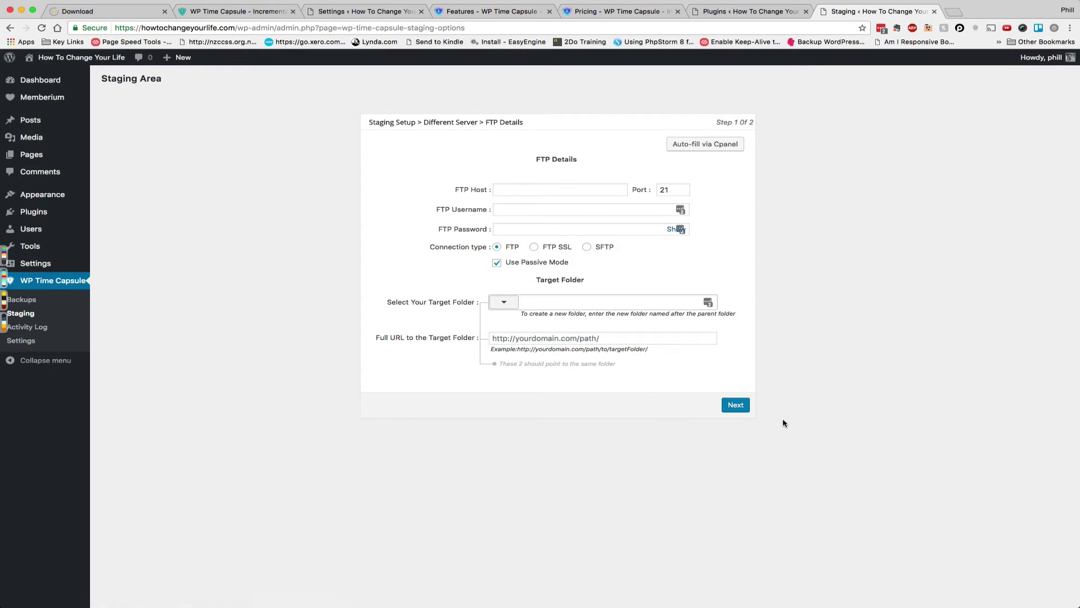
Step: Stage the site on the same server in the 'staging' folder and refresh until staging reports Successfully Completed
{"action": "left_click", "coordinate": [10, 27]}
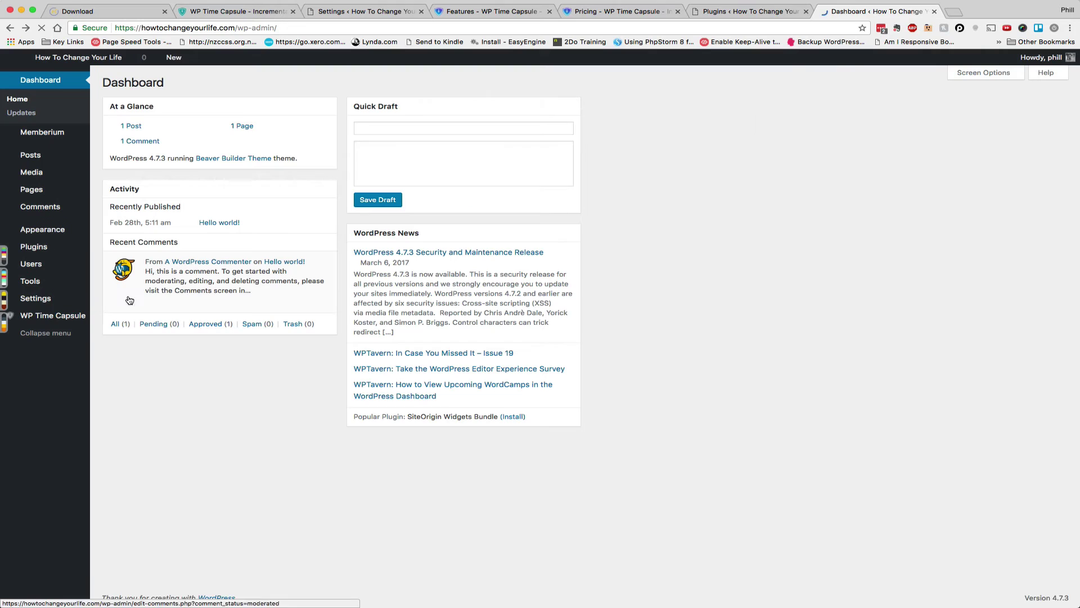
{"action": "mouse_move", "coordinate": [42, 318]}
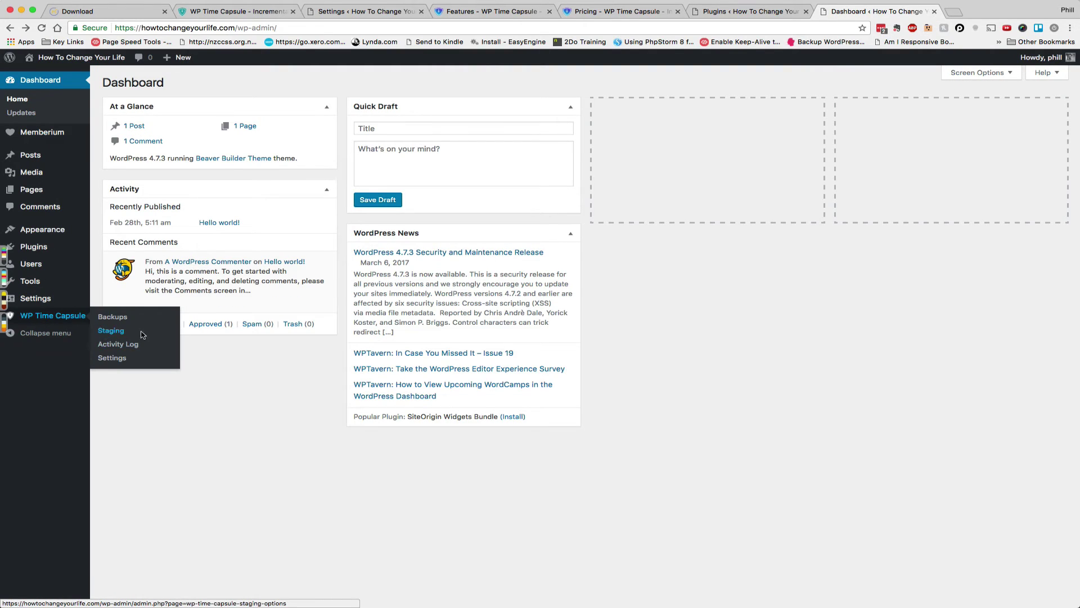
{"action": "left_click", "coordinate": [117, 332]}
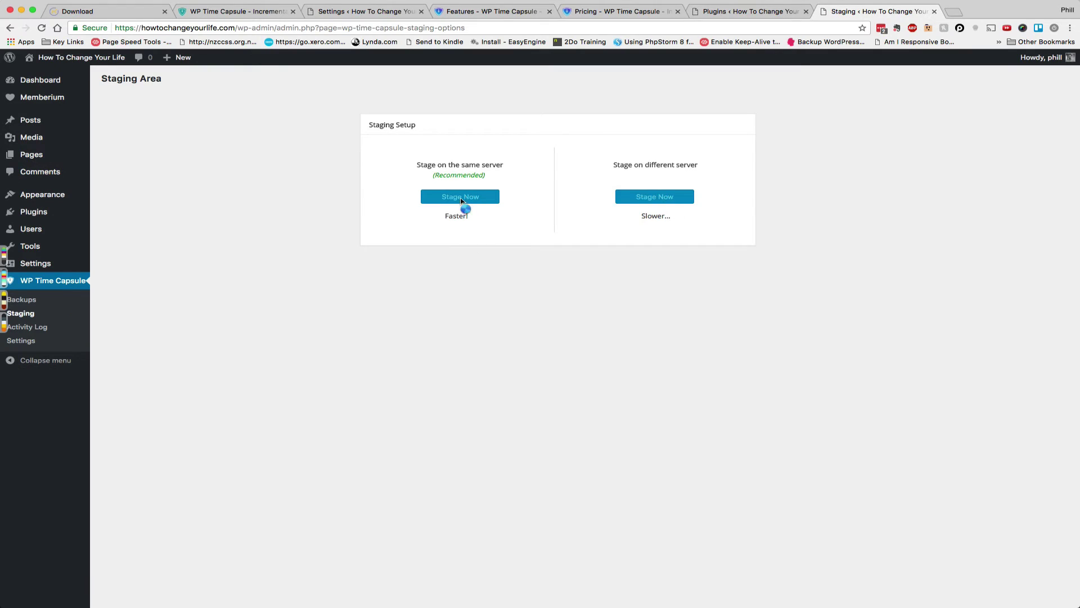
{"action": "left_click", "coordinate": [460, 198]}
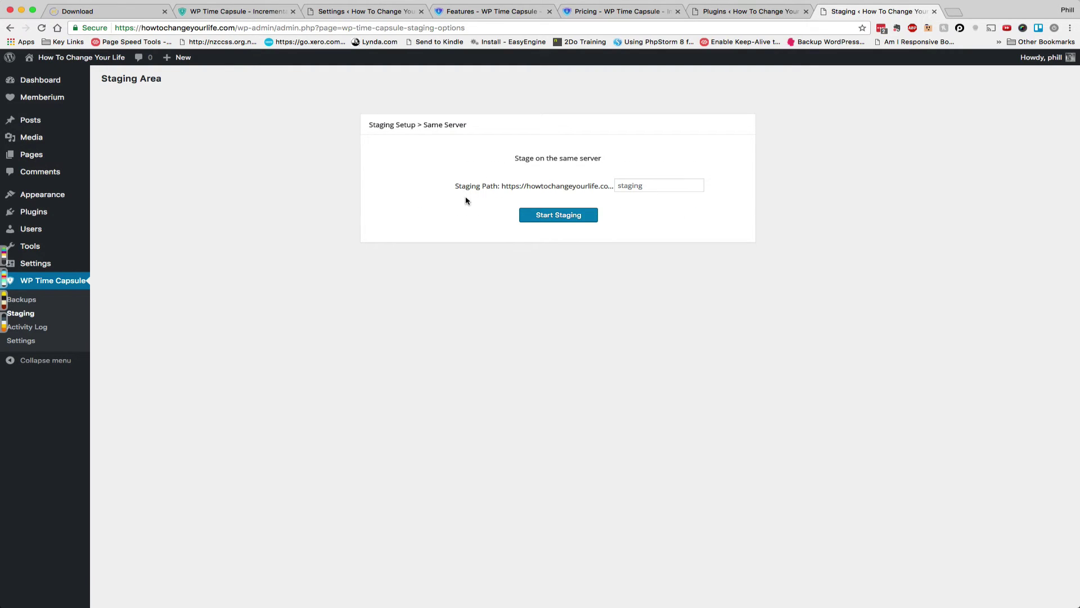
{"action": "left_click", "coordinate": [645, 187]}
{"action": "type", "text": "staging"}
{"action": "left_click", "coordinate": [563, 216]}
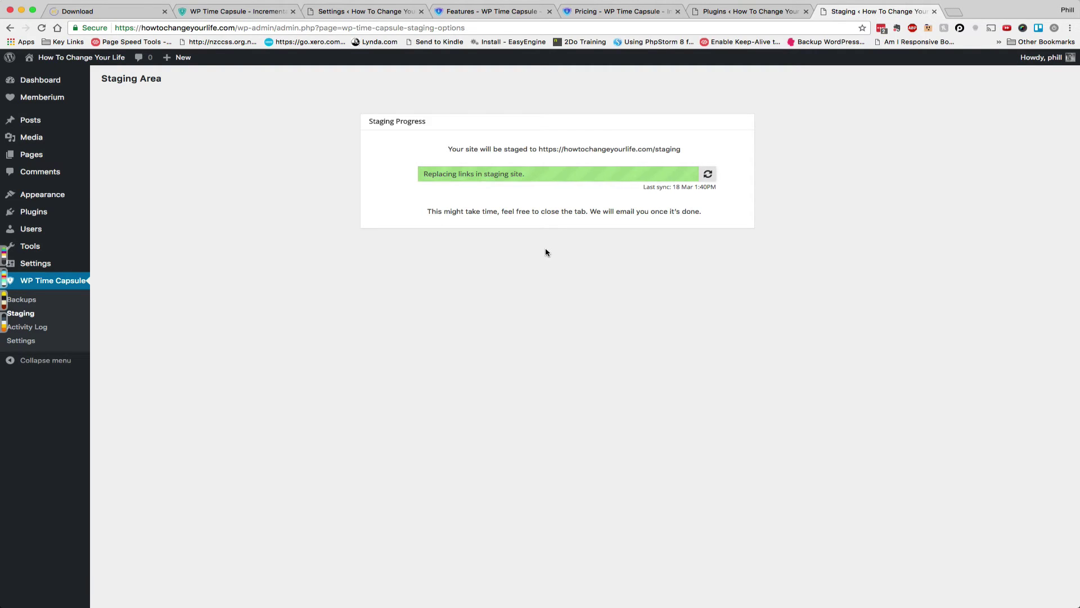
{"action": "left_click", "coordinate": [708, 176]}
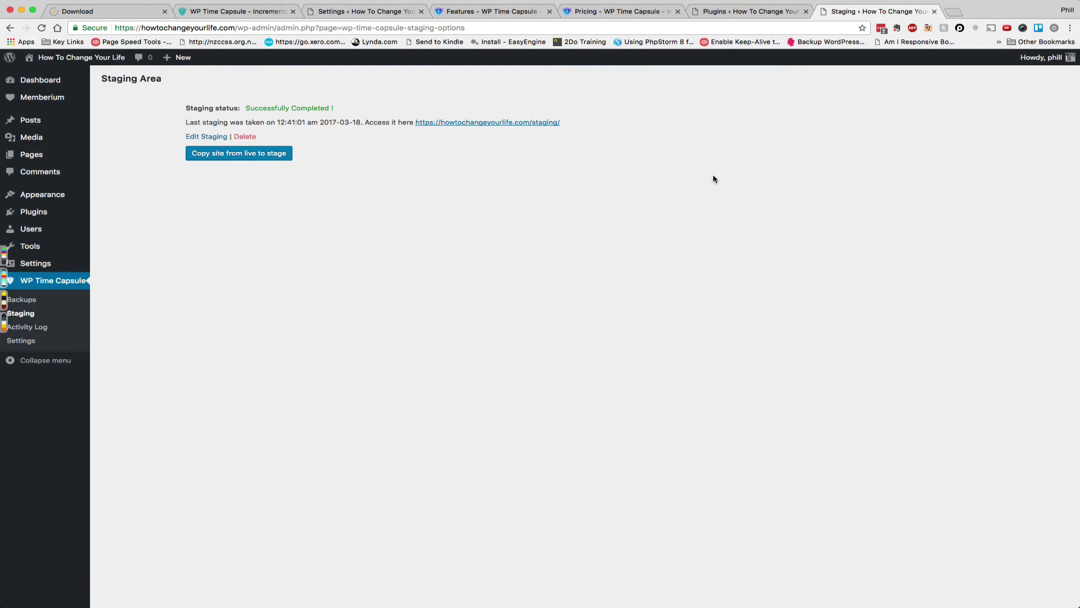
Step: Open the staging site, add wp-admin to its address, and log in to the staging dashboard
{"action": "left_click", "coordinate": [481, 123], "text": "super"}
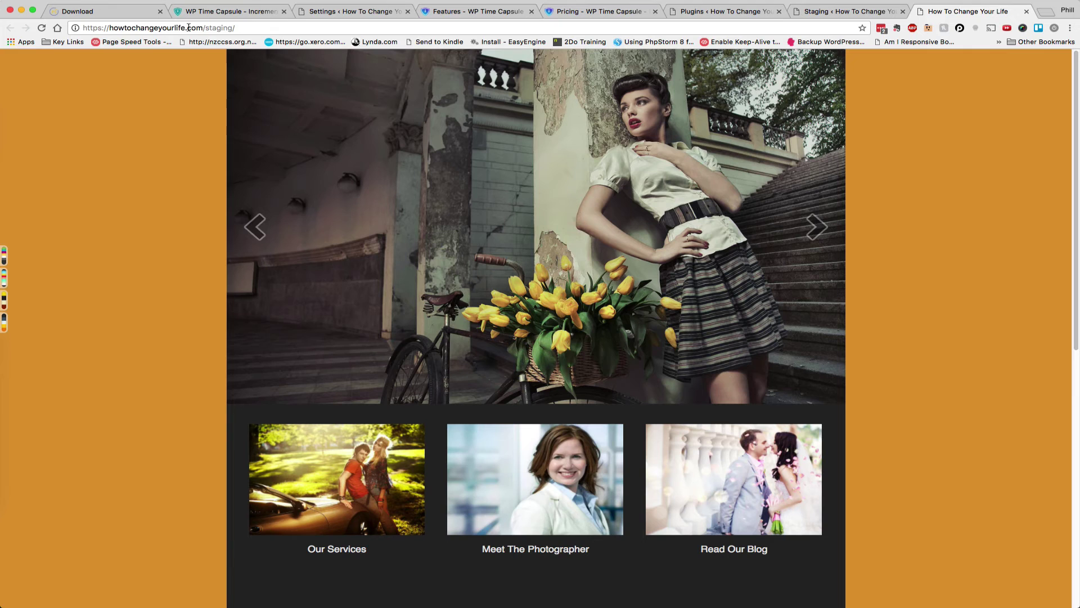
{"action": "scroll", "coordinate": [928, 292], "scroll_direction": "down", "scroll_amount": 10}
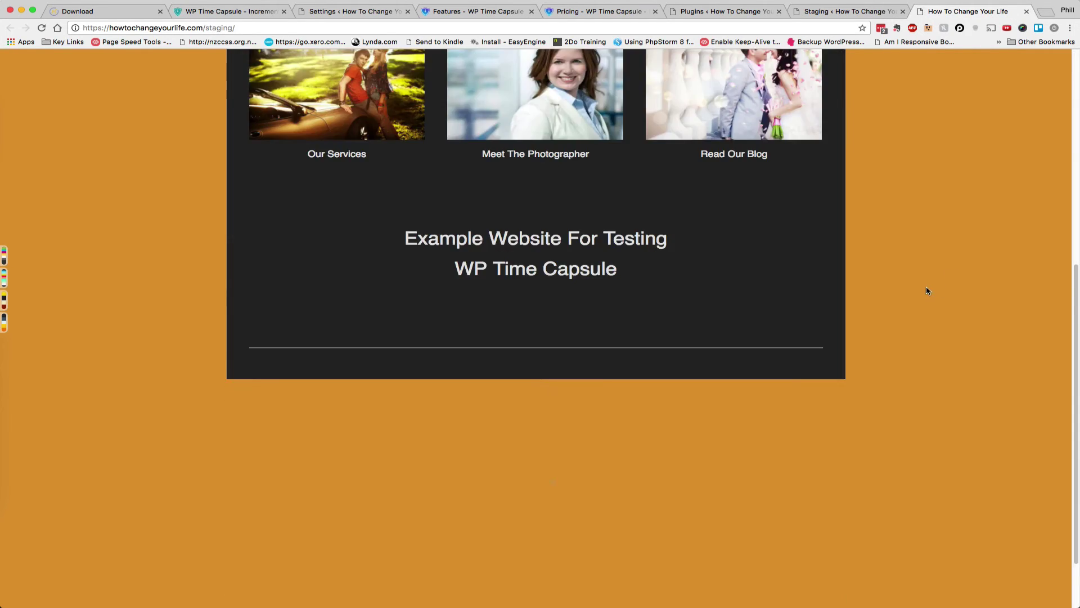
{"action": "scroll", "coordinate": [917, 293], "scroll_direction": "up", "scroll_amount": 10}
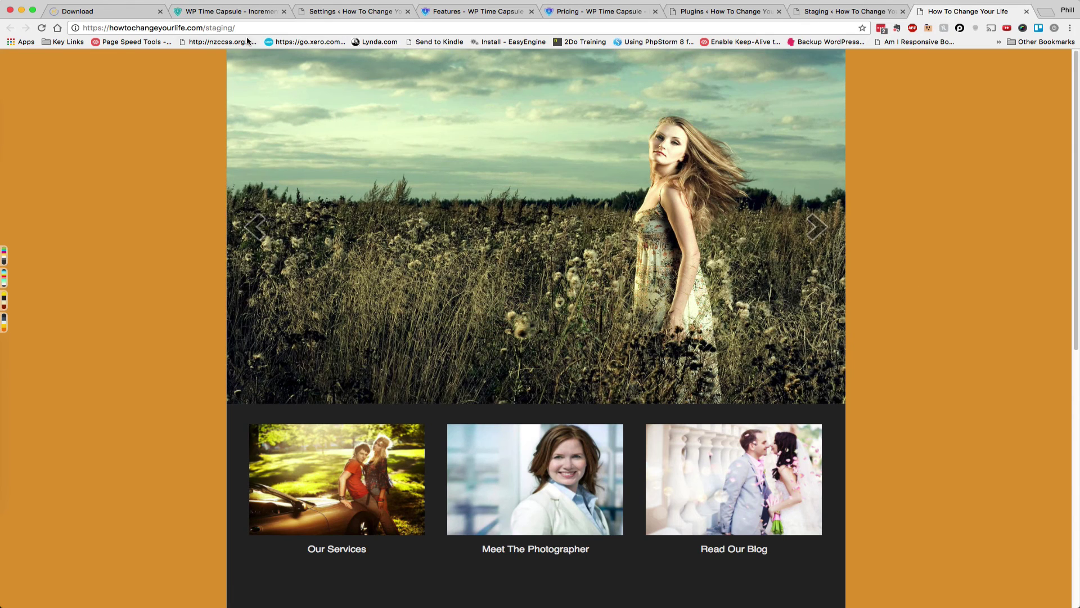
{"action": "left_click", "coordinate": [220, 28]}
{"action": "key", "text": "super+c"}
{"action": "key", "text": "super+v"}
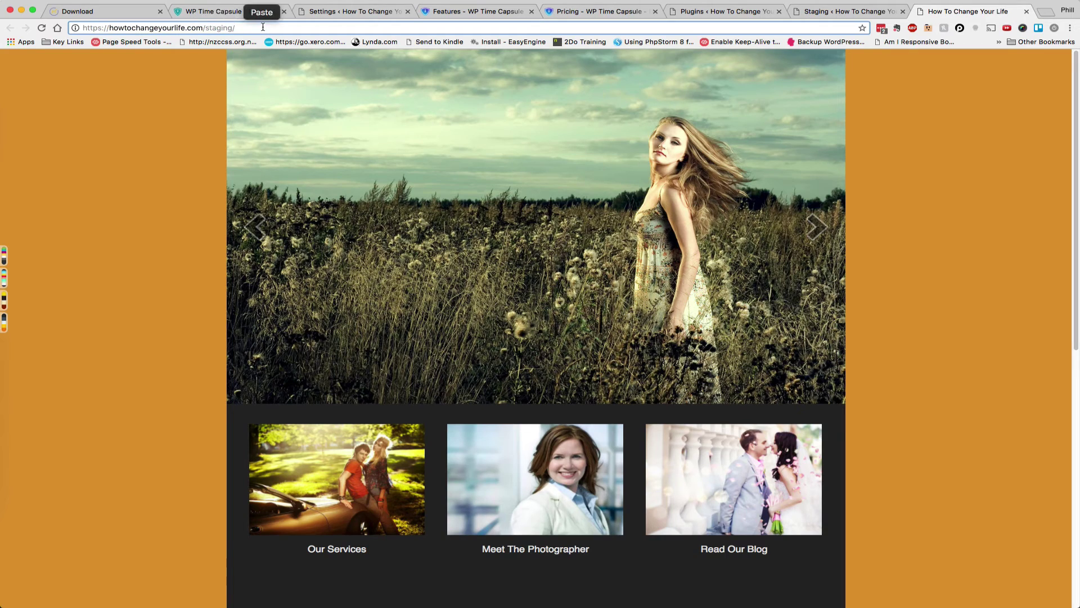
{"action": "type", "text": "wp-admin"}
{"action": "key", "text": "Return"}
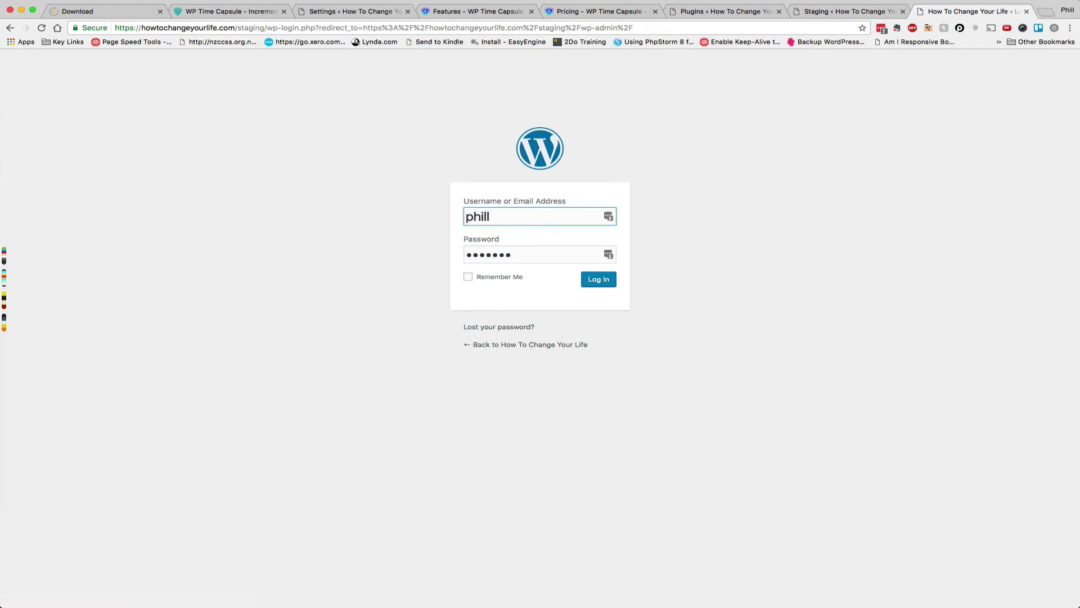
{"action": "left_click", "coordinate": [606, 280]}
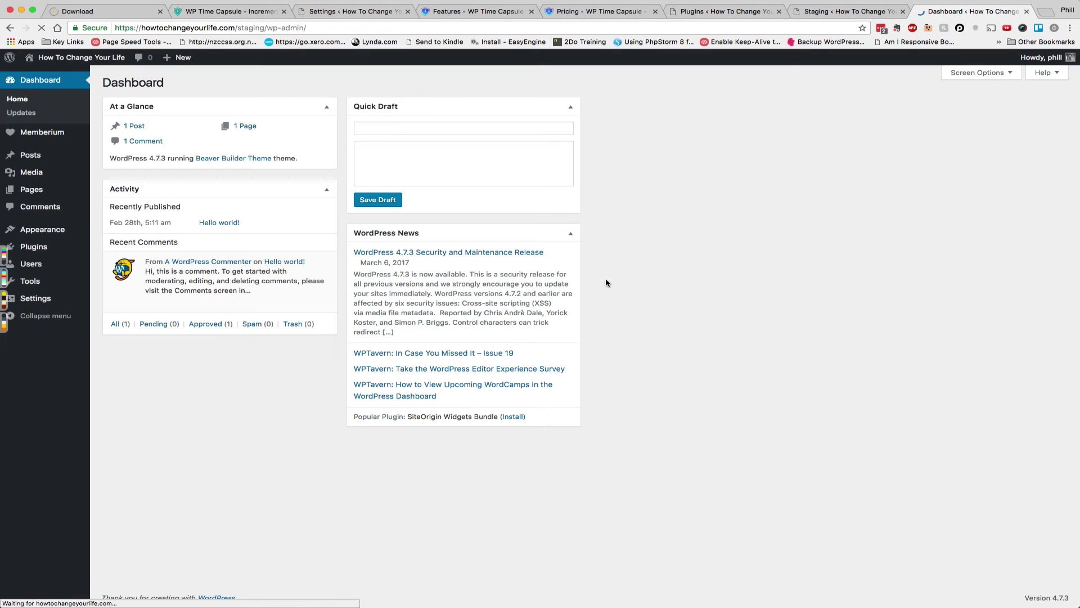
Step: On the staging site, set the Customizer background colour to blue #3475e5 and publish it
{"action": "mouse_move", "coordinate": [76, 63]}
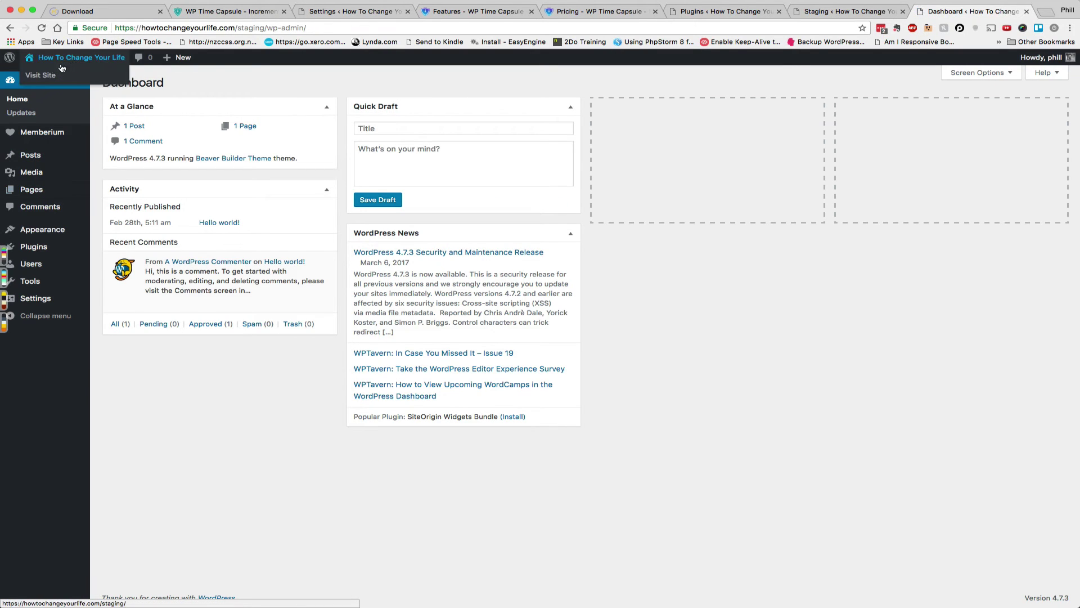
{"action": "left_click", "coordinate": [53, 76]}
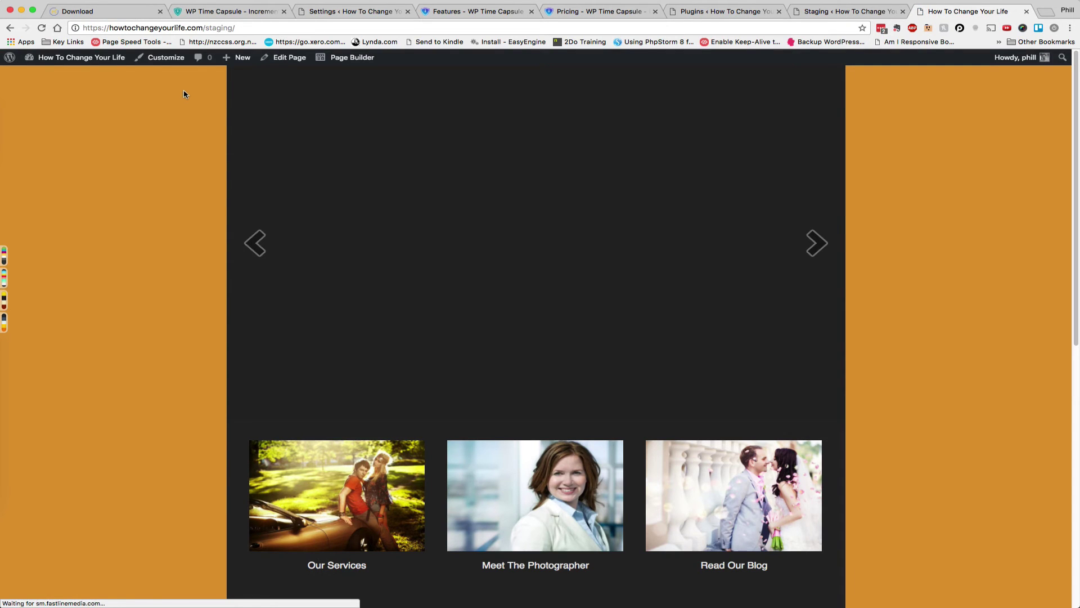
{"action": "left_click", "coordinate": [164, 58]}
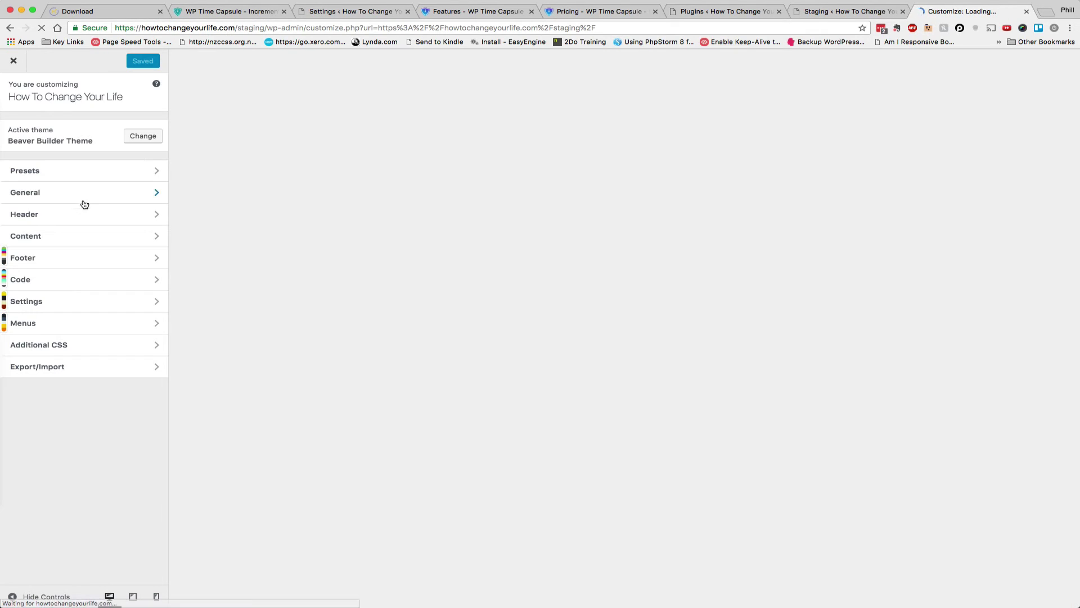
{"action": "left_click", "coordinate": [130, 191]}
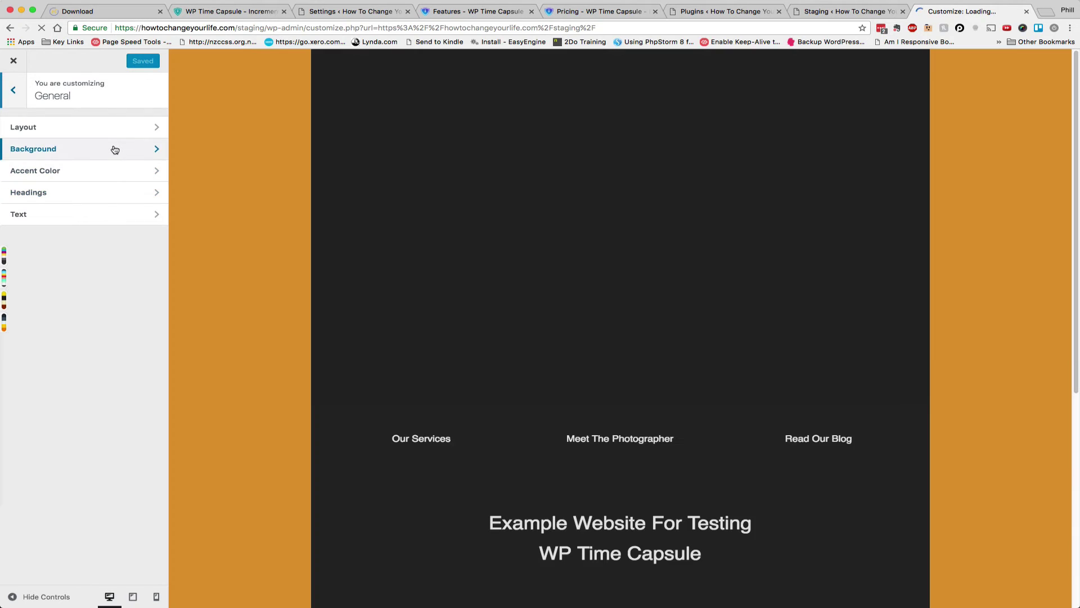
{"action": "left_click", "coordinate": [115, 149]}
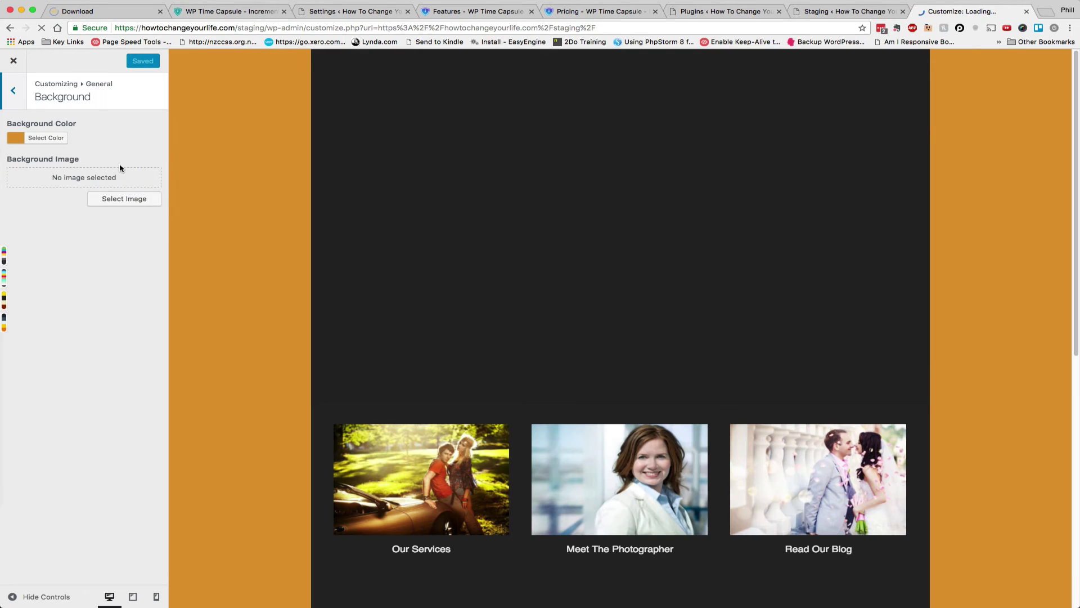
{"action": "left_click", "coordinate": [20, 143]}
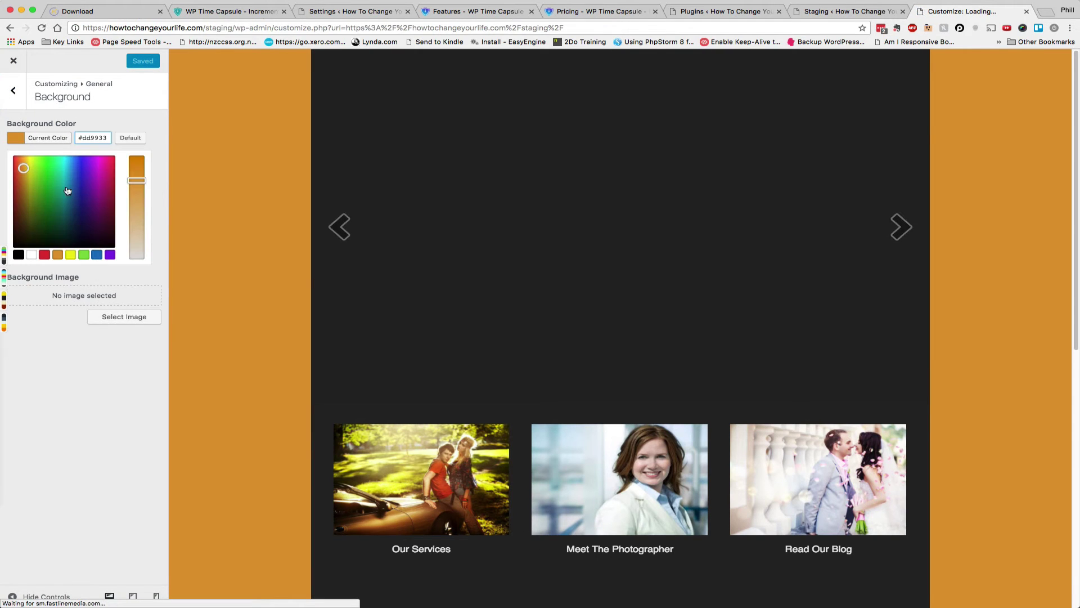
{"action": "left_click", "coordinate": [76, 166]}
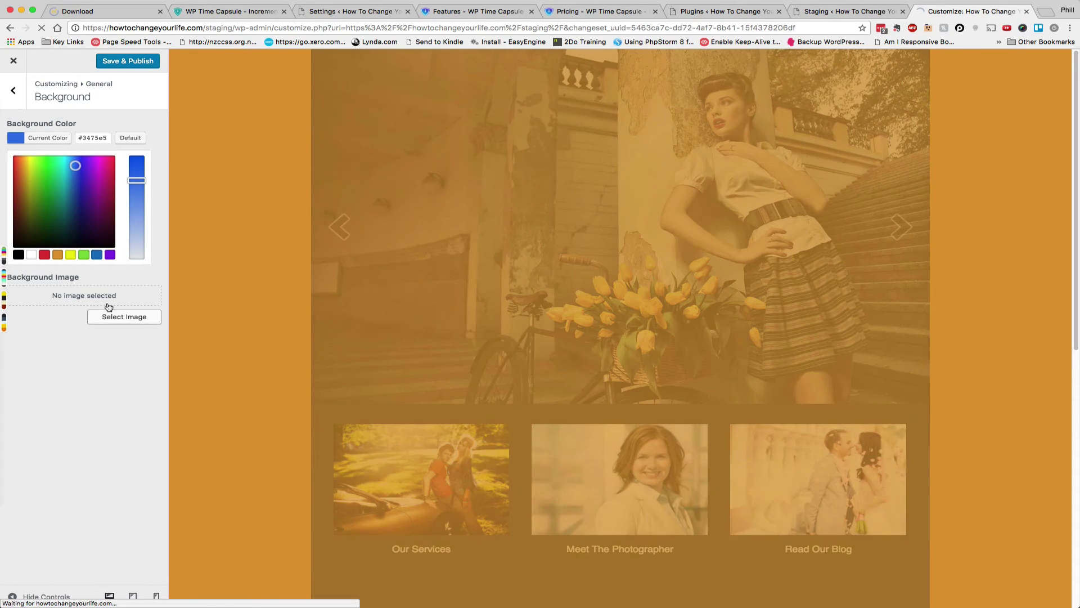
{"action": "left_click", "coordinate": [128, 61]}
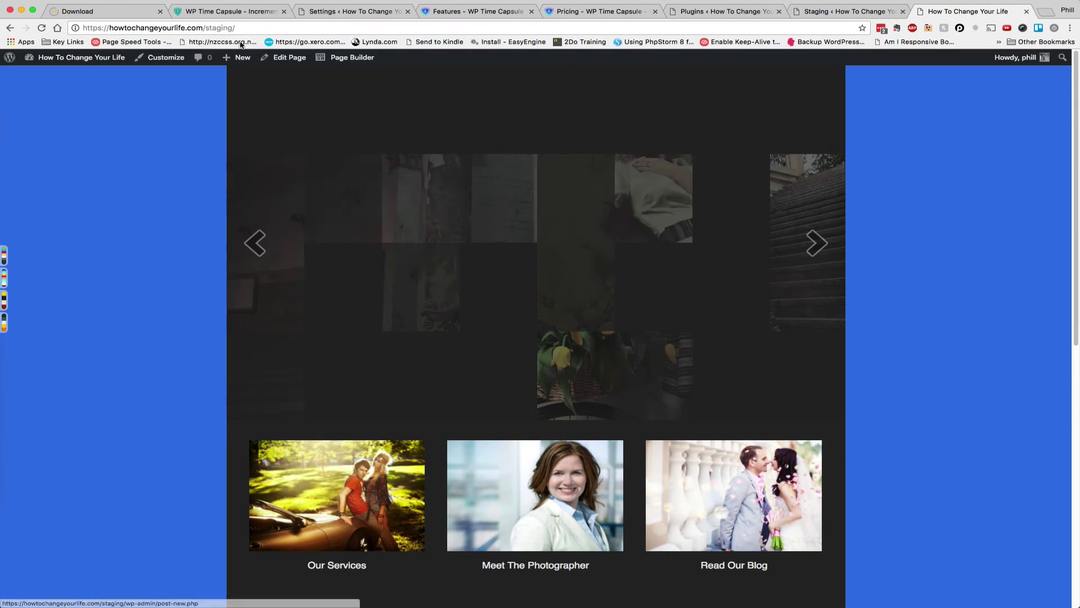
Step: Remove /staging/ from the address to load the live homepage for comparison
{"action": "left_click_drag", "start_coordinate": [234, 27], "coordinate": [264, 35]}
{"action": "key", "text": "BackSpace"}
{"action": "key", "text": "Return"}
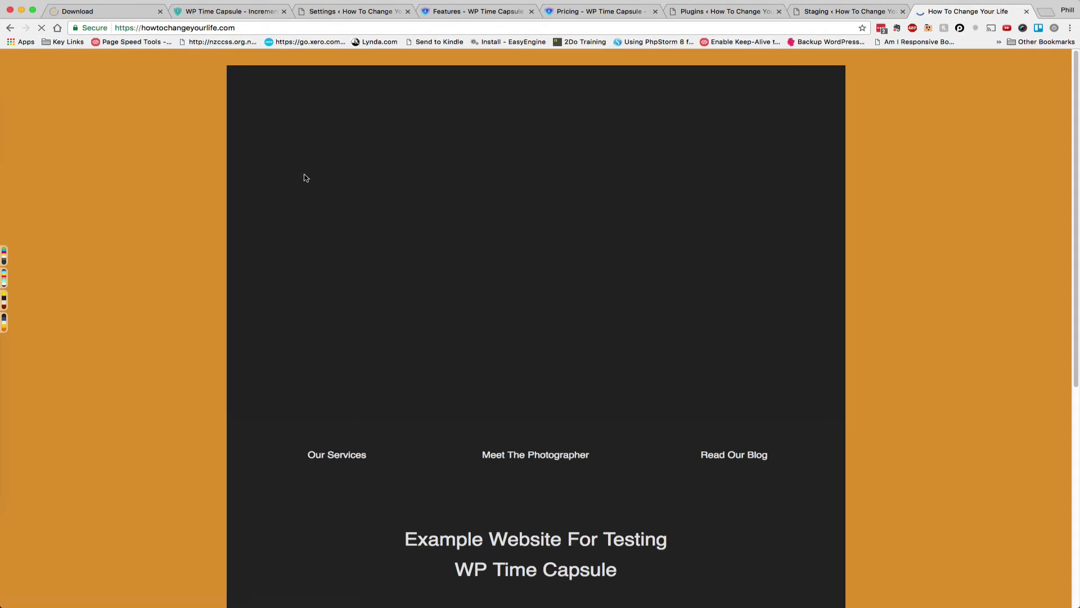
Step: In the Staging Area, copy the live site to staging and confirm with 'Yes, COPY'
{"action": "left_click", "coordinate": [287, 29]}
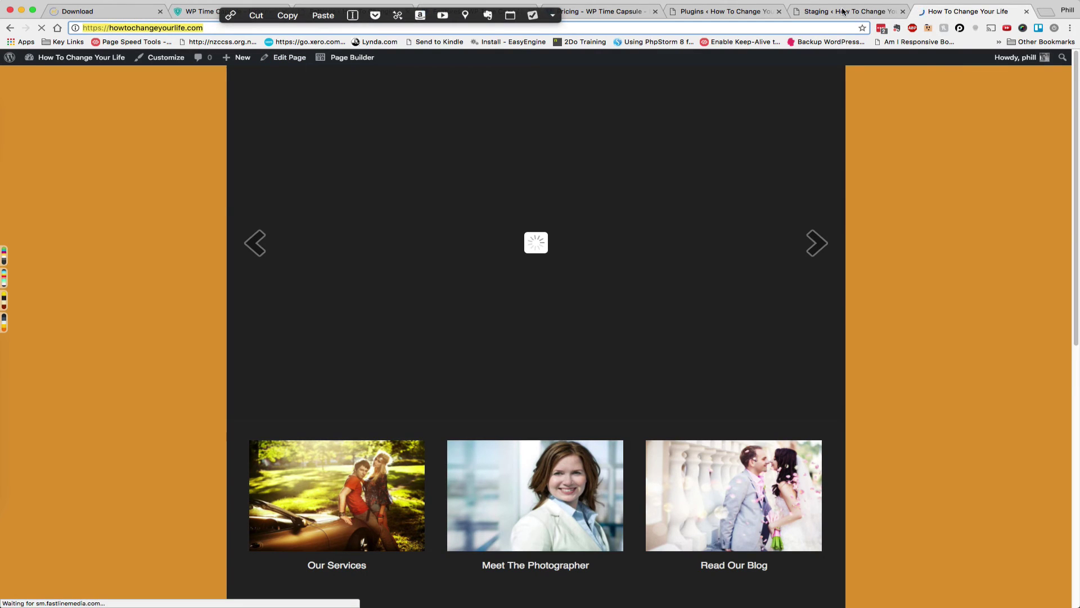
{"action": "key", "text": "ctrl+shift+Tab"}
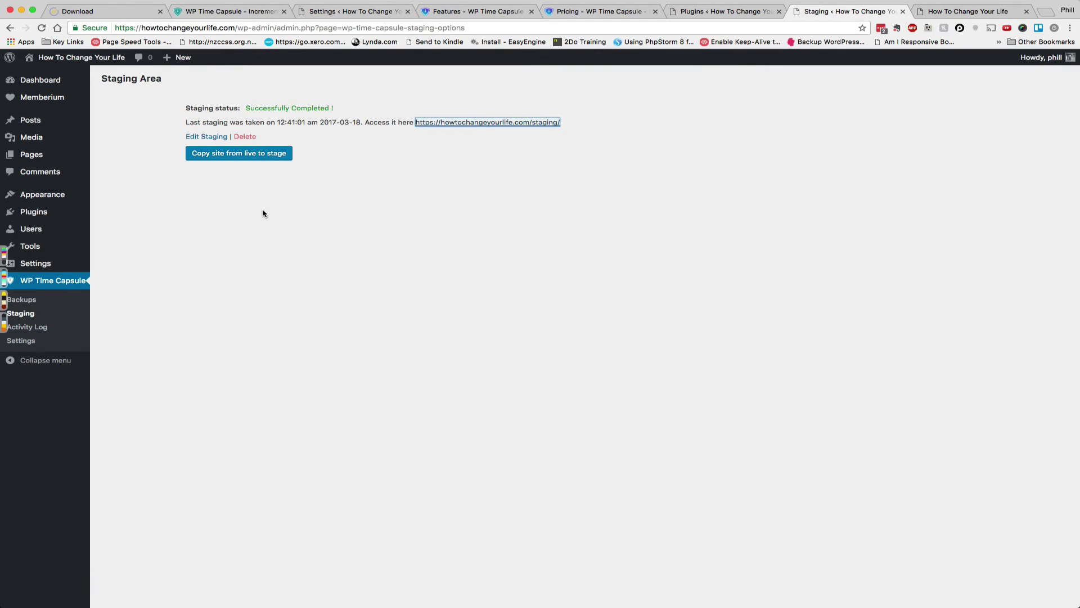
{"action": "left_click", "coordinate": [251, 225]}
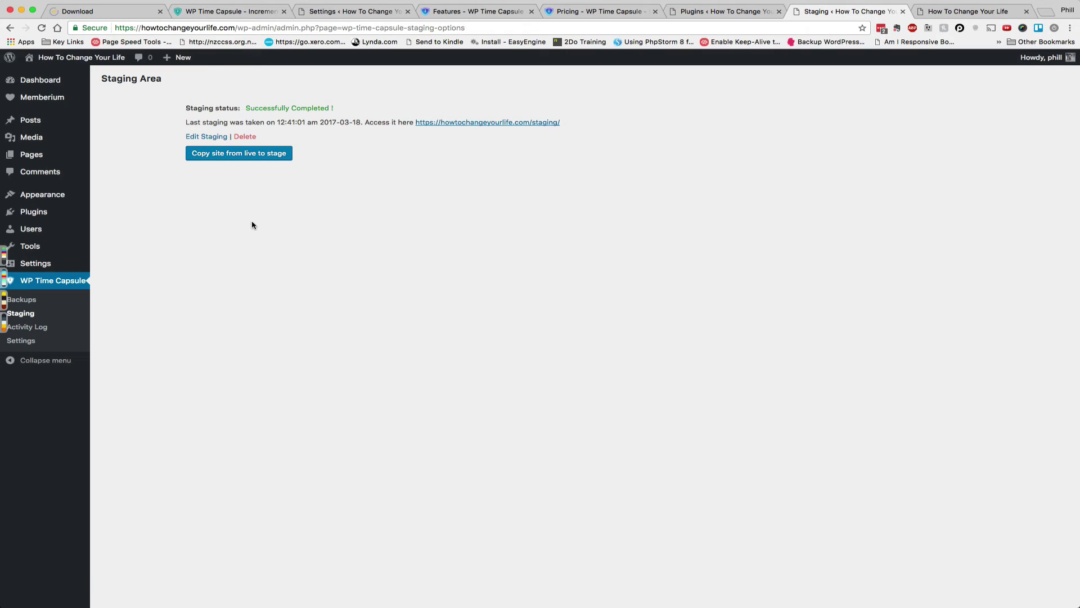
{"action": "left_click", "coordinate": [239, 156]}
{"action": "left_click", "coordinate": [513, 279]}
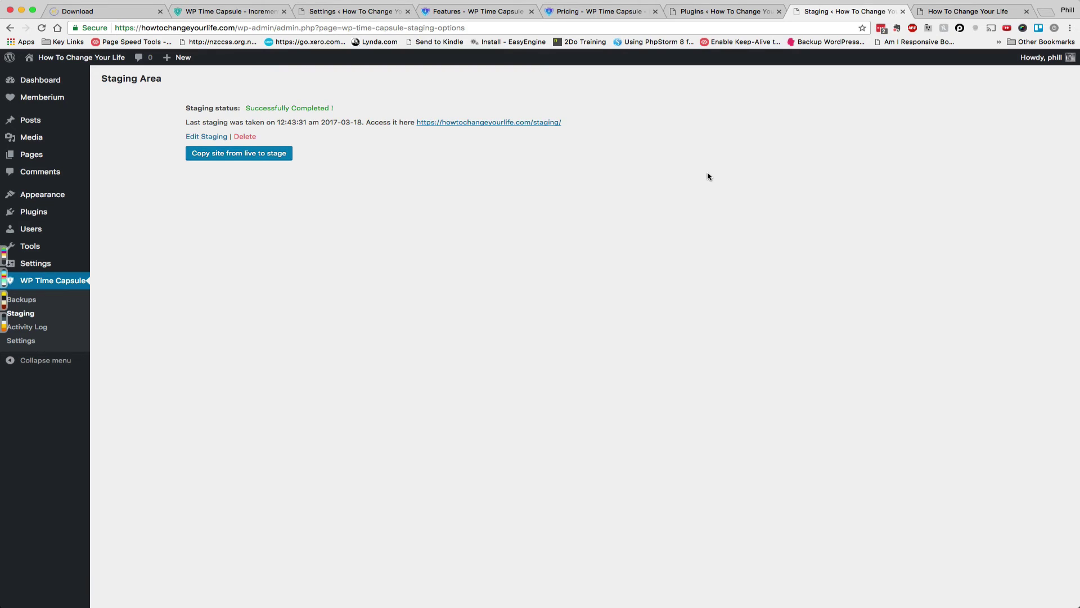
Step: Load the re-staged site at /staging/ to check its orange background, then return to the Staging Area
{"action": "left_click", "coordinate": [956, 12]}
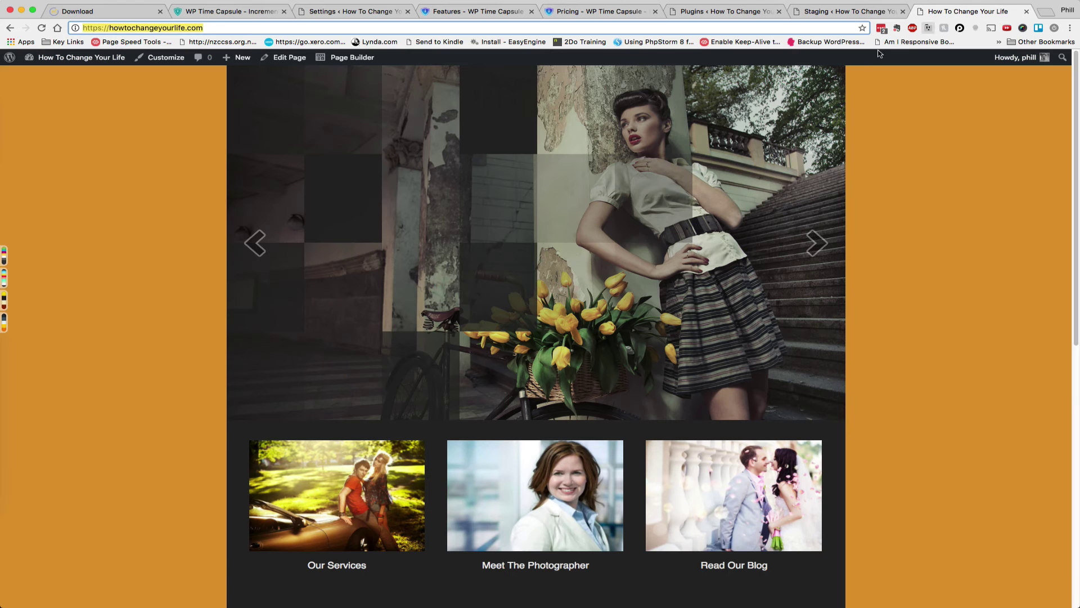
{"action": "left_click", "coordinate": [252, 28]}
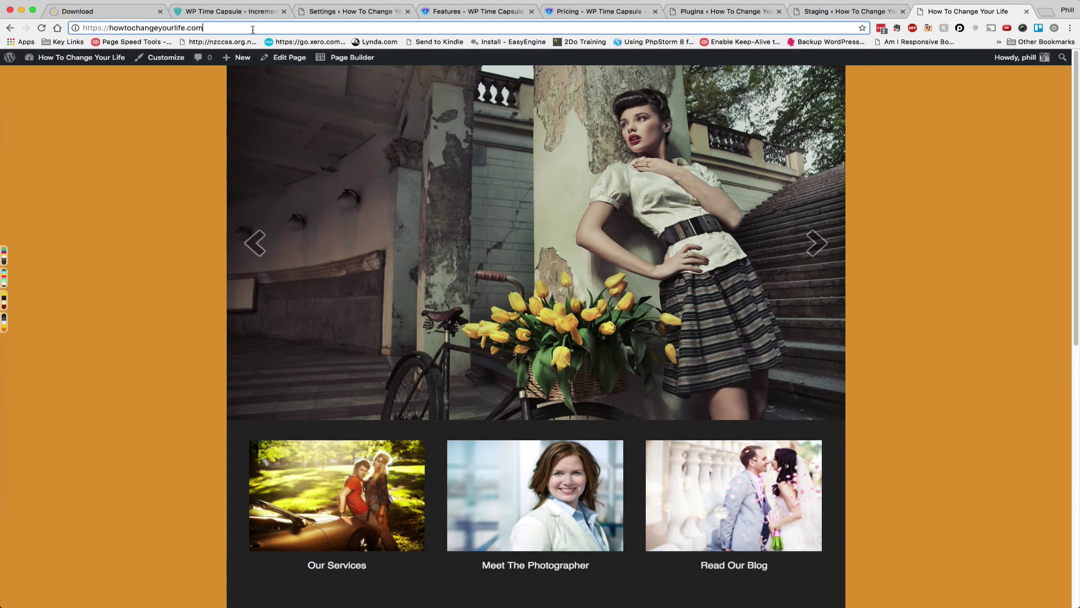
{"action": "type", "text": "taging/wp-admin"}
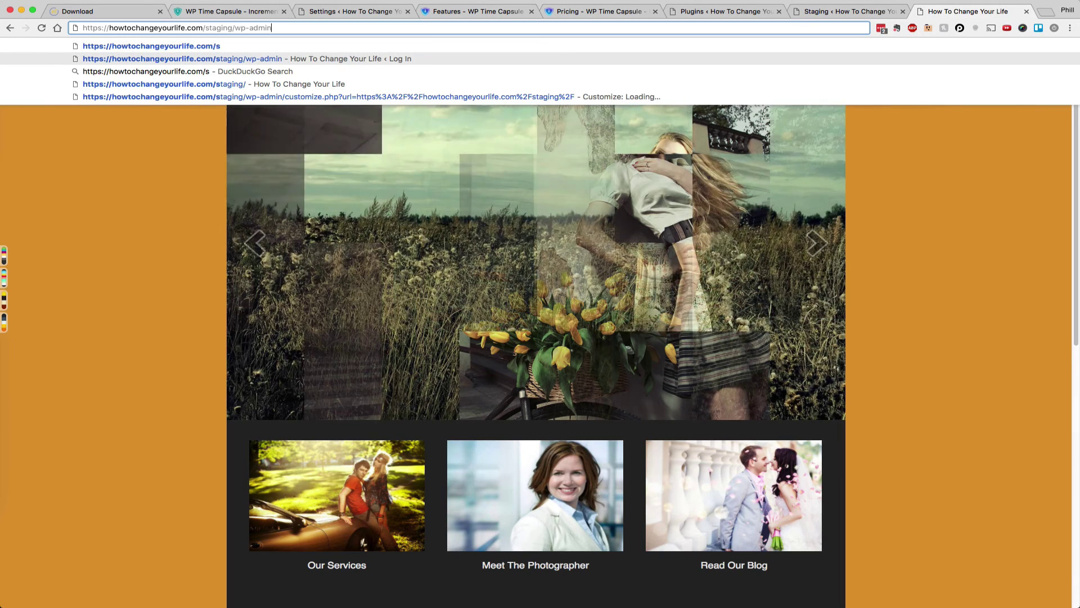
{"action": "key", "text": "BackSpace"}
{"action": "key", "text": "BackSpace"}
{"action": "key", "text": "BackSpace"}
{"action": "key", "text": "BackSpace"}
{"action": "key", "text": "BackSpace"}
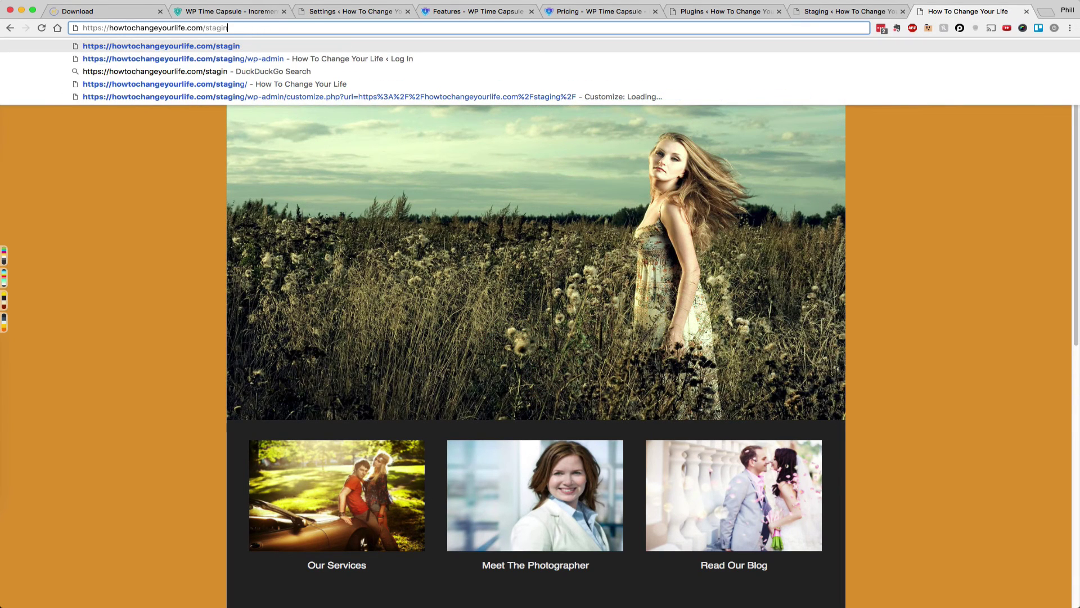
{"action": "key", "text": "Return"}
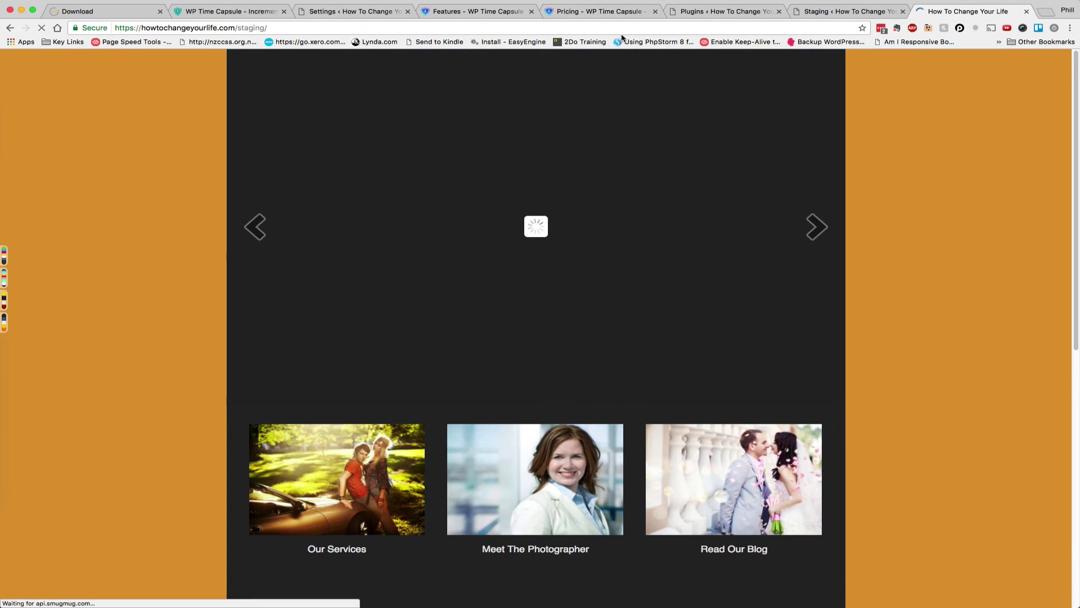
{"action": "left_click", "coordinate": [816, 14]}
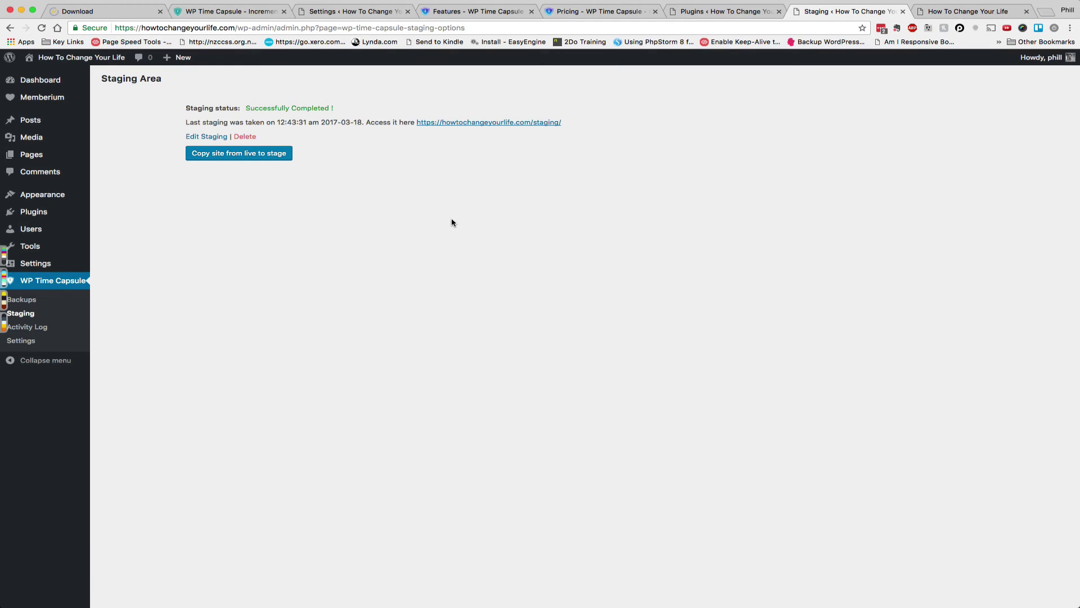
Step: List the 17 March restore point's restorable items: the database and 2454 changed files
{"action": "left_click", "coordinate": [29, 300]}
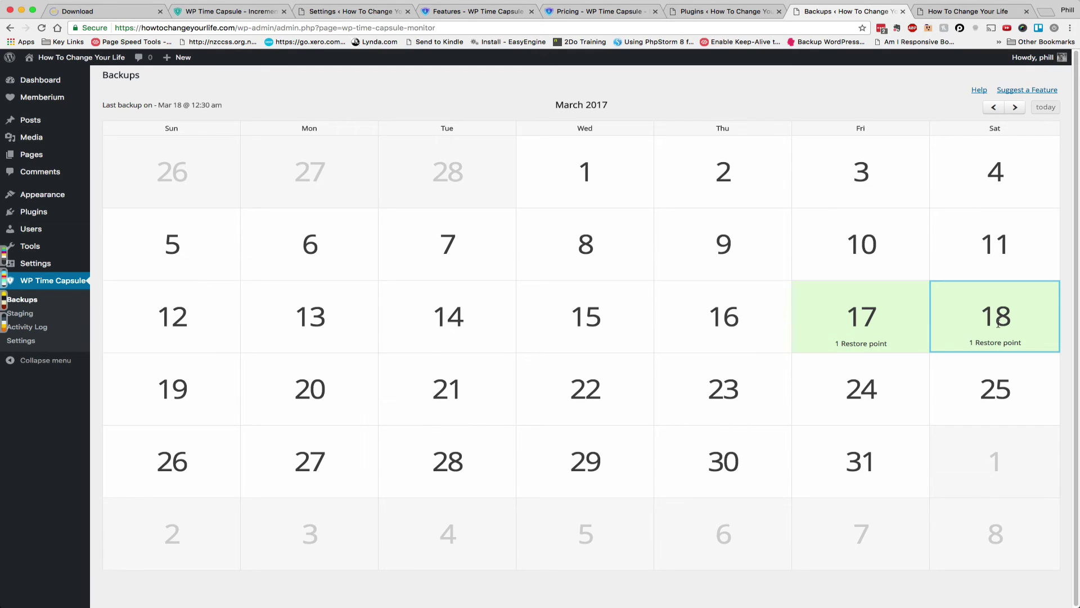
{"action": "left_click", "coordinate": [858, 344]}
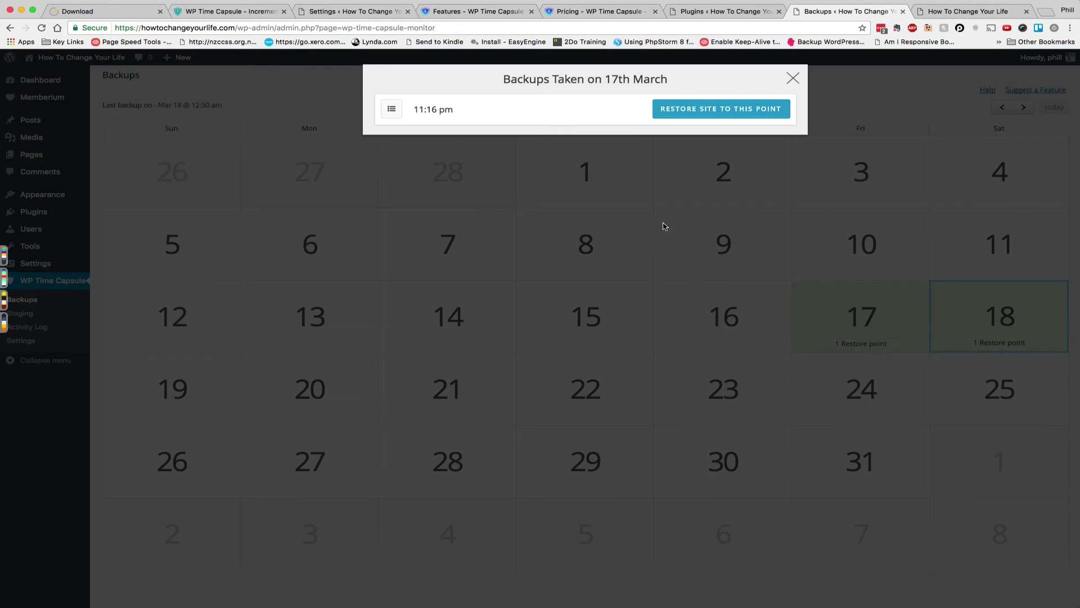
{"action": "left_click", "coordinate": [392, 109]}
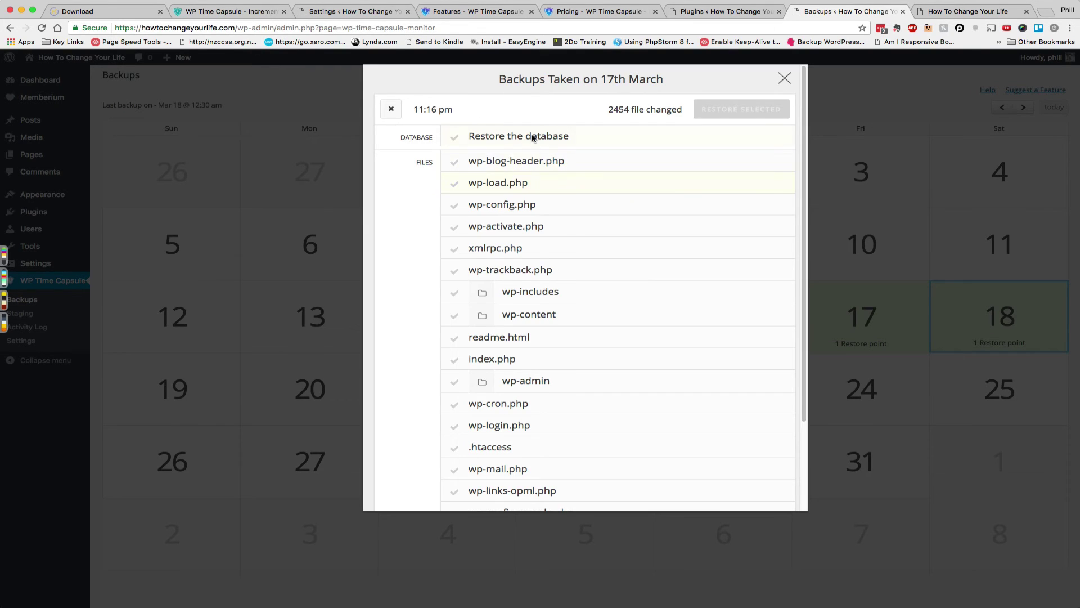
{"action": "scroll", "coordinate": [489, 225], "scroll_direction": "down", "scroll_amount": 4}
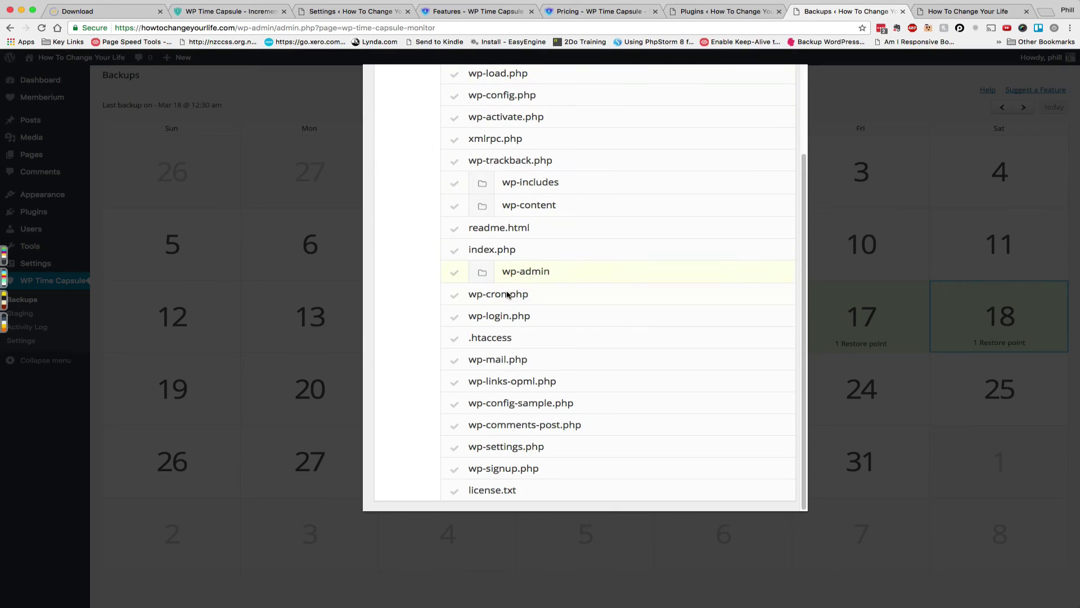
{"action": "scroll", "coordinate": [507, 298], "scroll_direction": "up", "scroll_amount": 4}
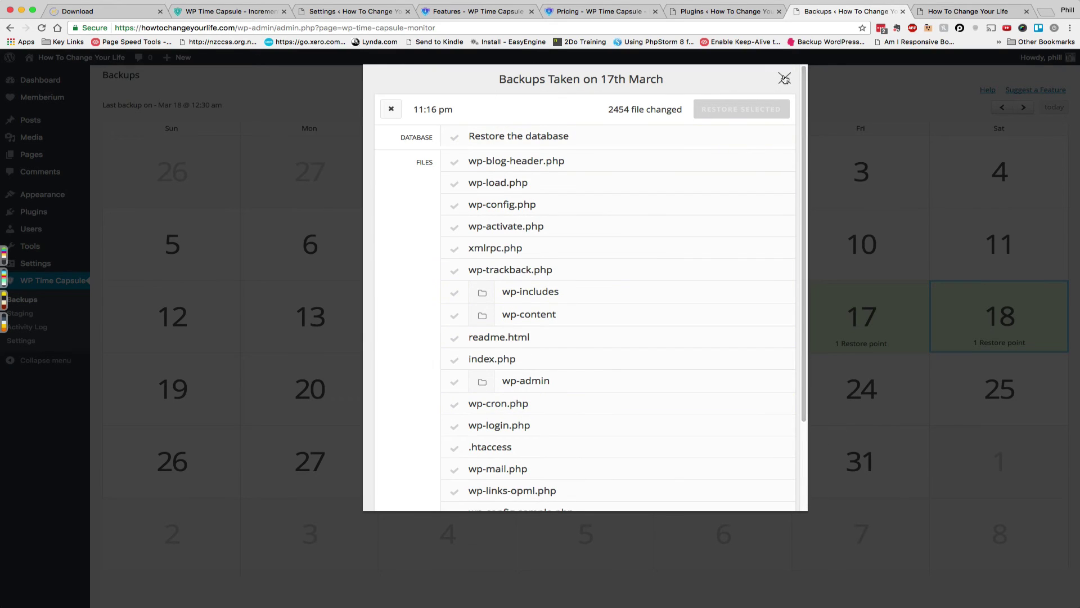
Step: Close the 'Backups Taken on 17th March' restore point details
{"action": "left_click", "coordinate": [784, 79]}
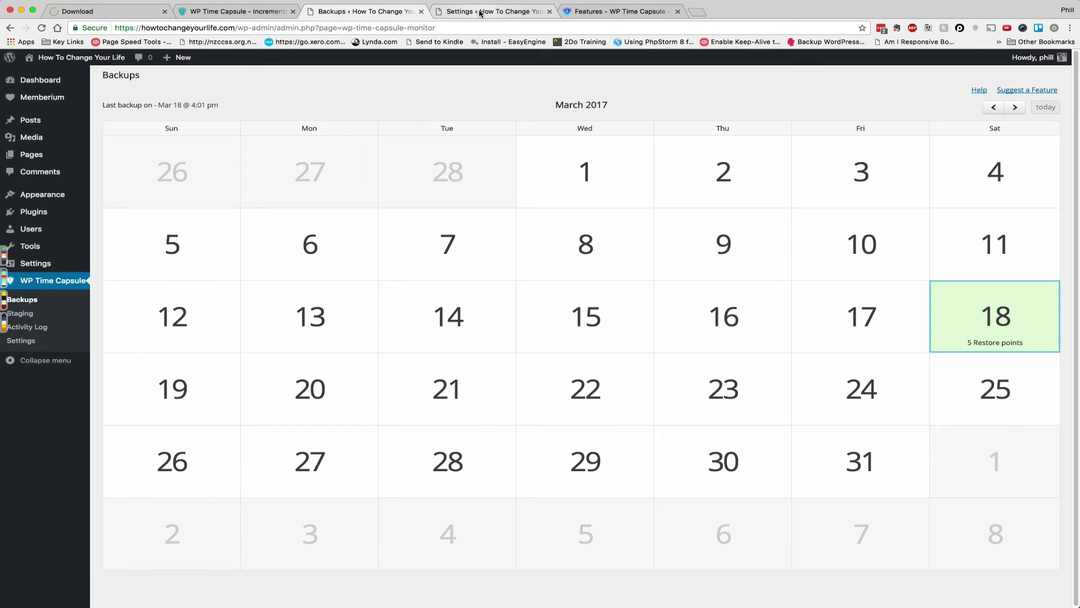
Step: Review the WP Time Capsule settings page, then return to the Backups calendar
{"action": "left_click", "coordinate": [518, 13]}
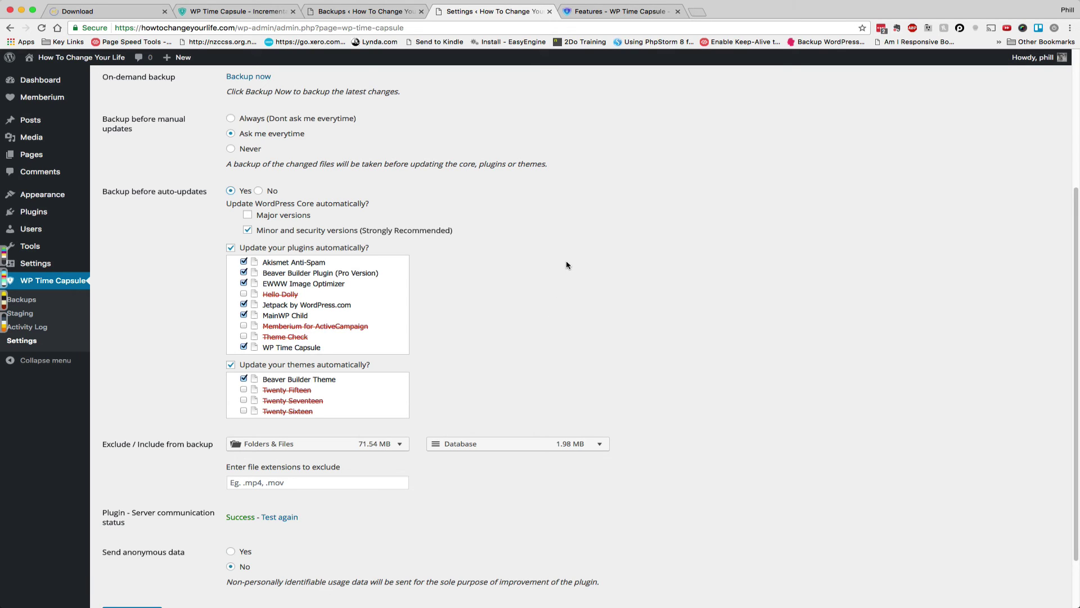
{"action": "left_click", "coordinate": [372, 12]}
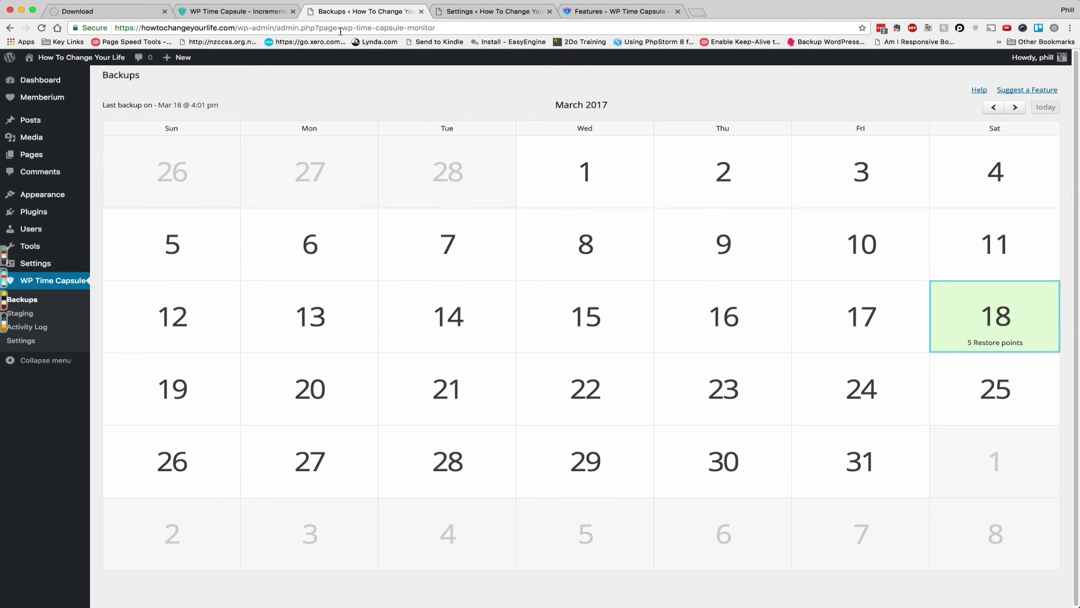
Step: Open the site's homepage in a new tab and scroll through it
{"action": "left_click", "coordinate": [68, 57], "text": "super"}
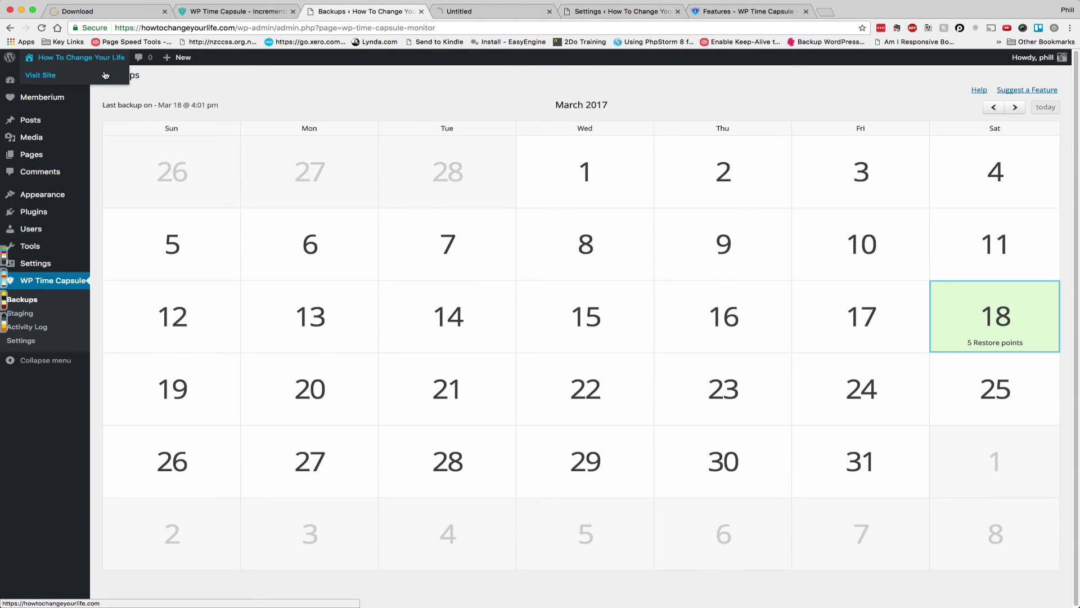
{"action": "left_click", "coordinate": [501, 14]}
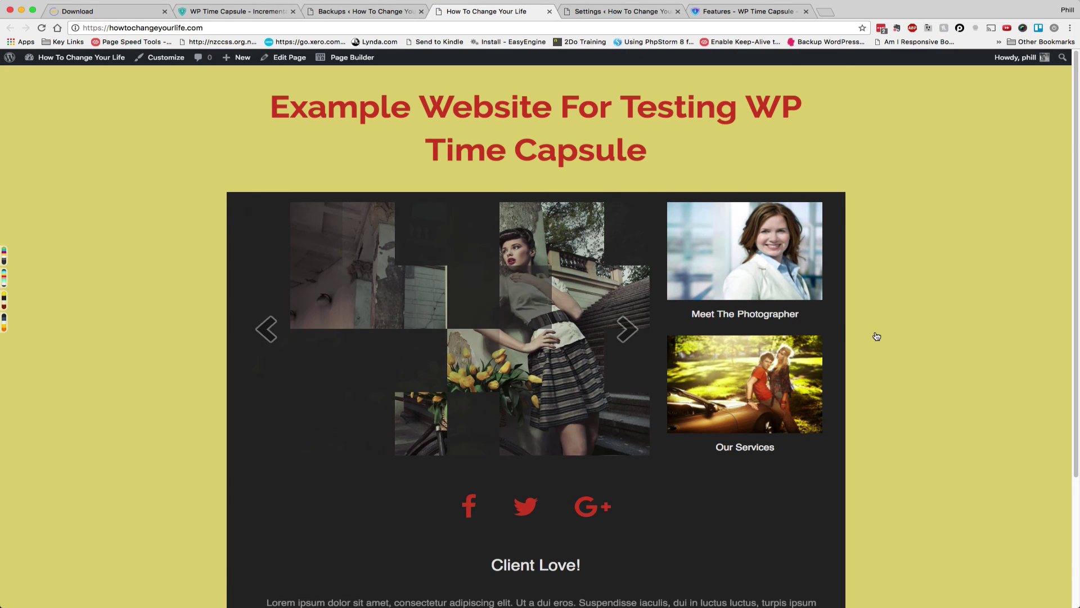
{"action": "scroll", "coordinate": [877, 336], "scroll_direction": "down", "scroll_amount": 2}
{"action": "scroll", "coordinate": [860, 349], "scroll_direction": "up", "scroll_amount": 2}
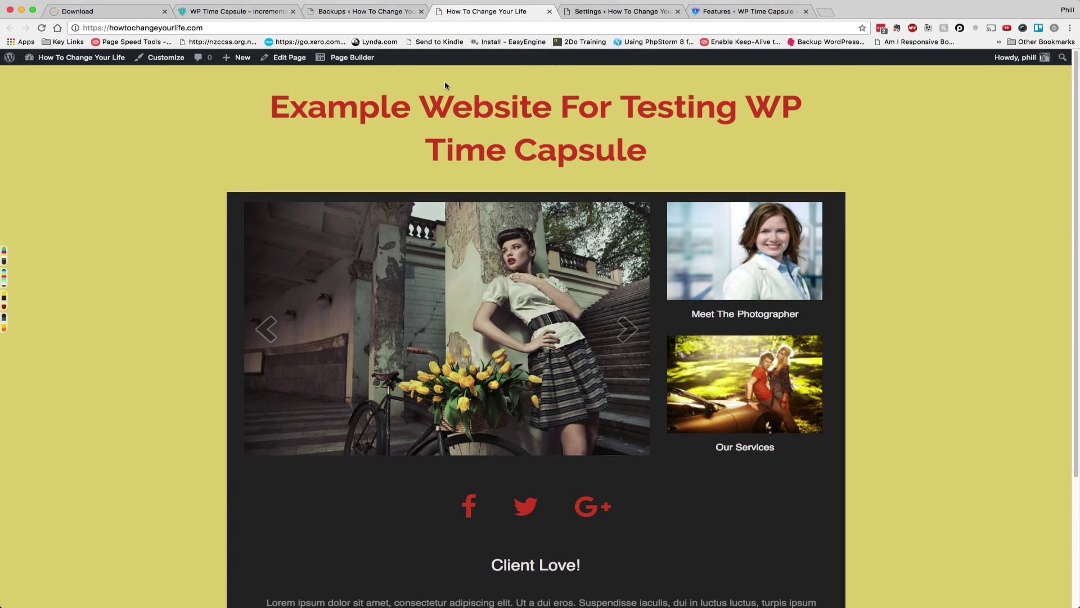
Step: From March 18's five restore points, restore just the database of the 3:46 pm backup
{"action": "left_click", "coordinate": [374, 11]}
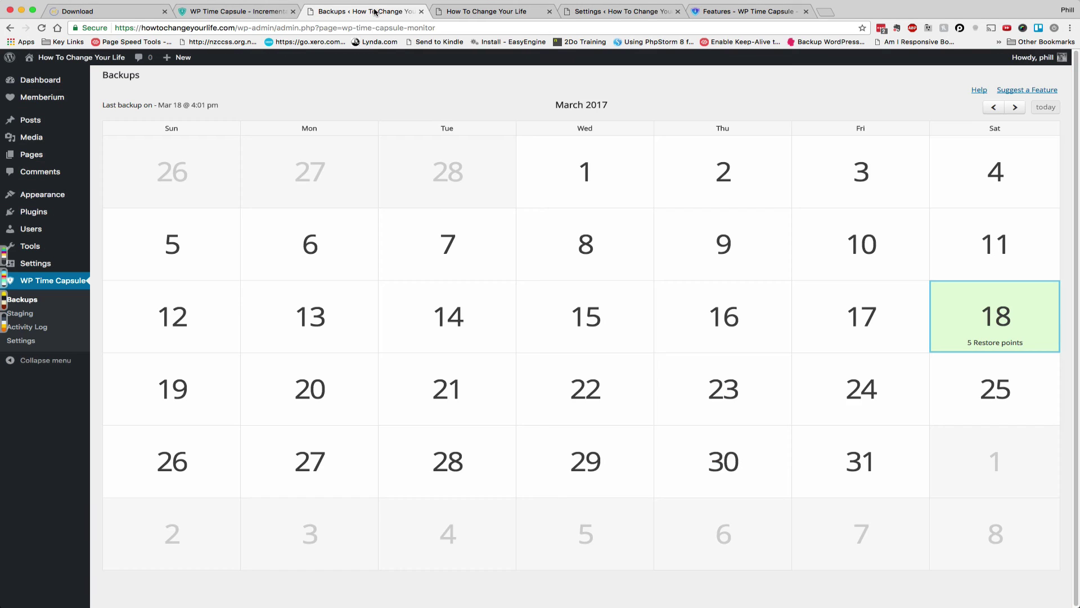
{"action": "left_click", "coordinate": [1002, 348]}
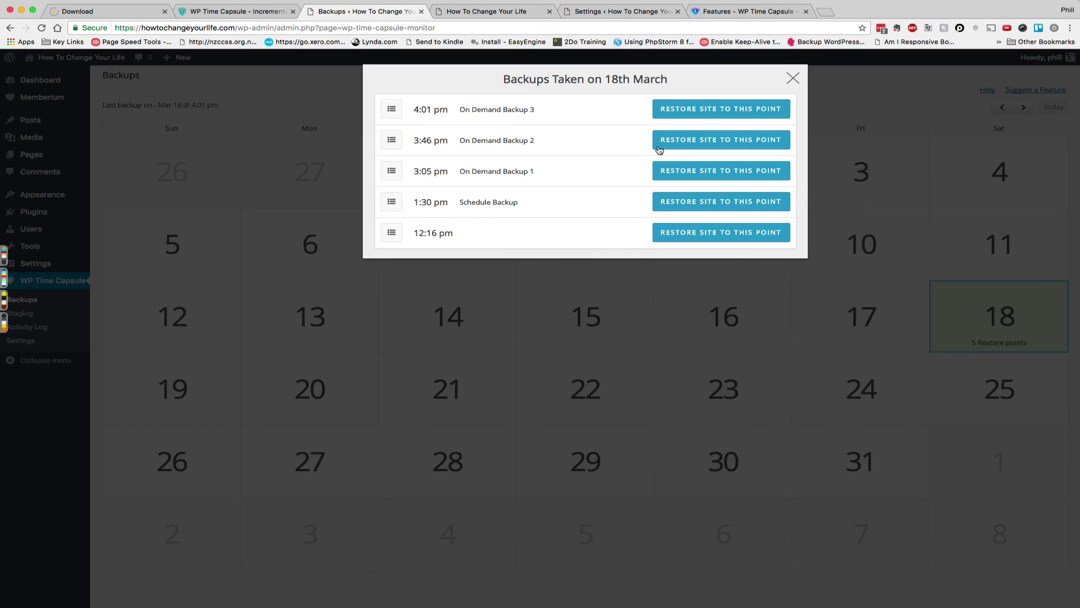
{"action": "left_click", "coordinate": [392, 142]}
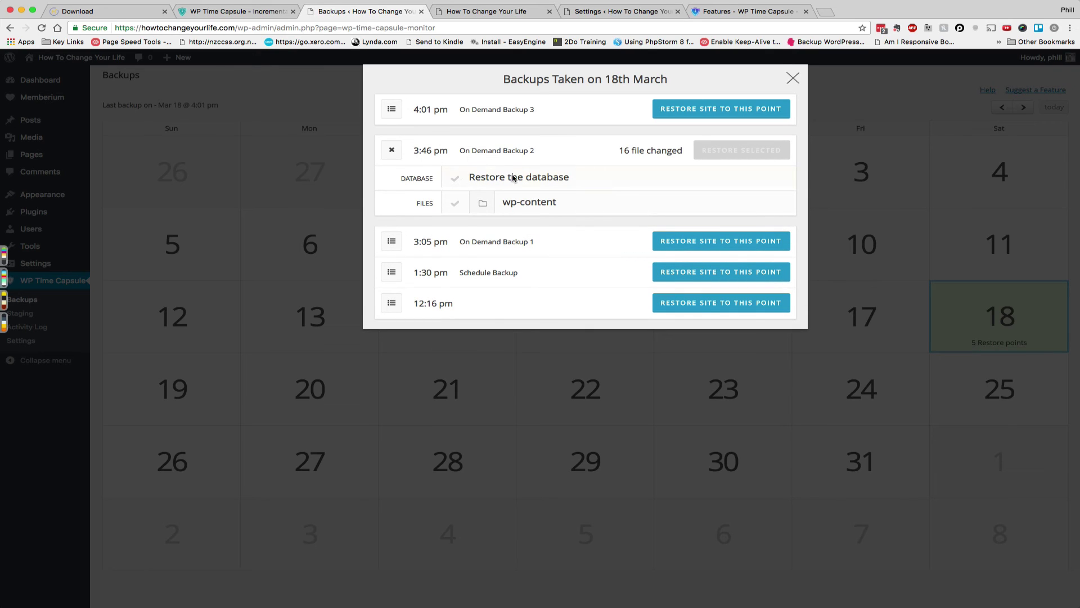
{"action": "left_click", "coordinate": [455, 179]}
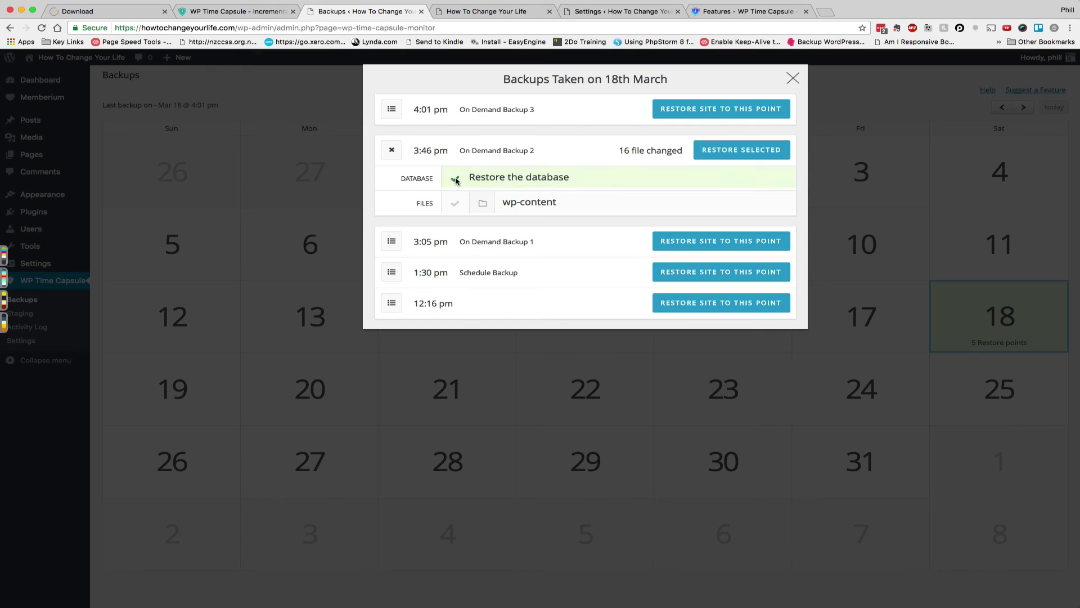
{"action": "left_click", "coordinate": [747, 153]}
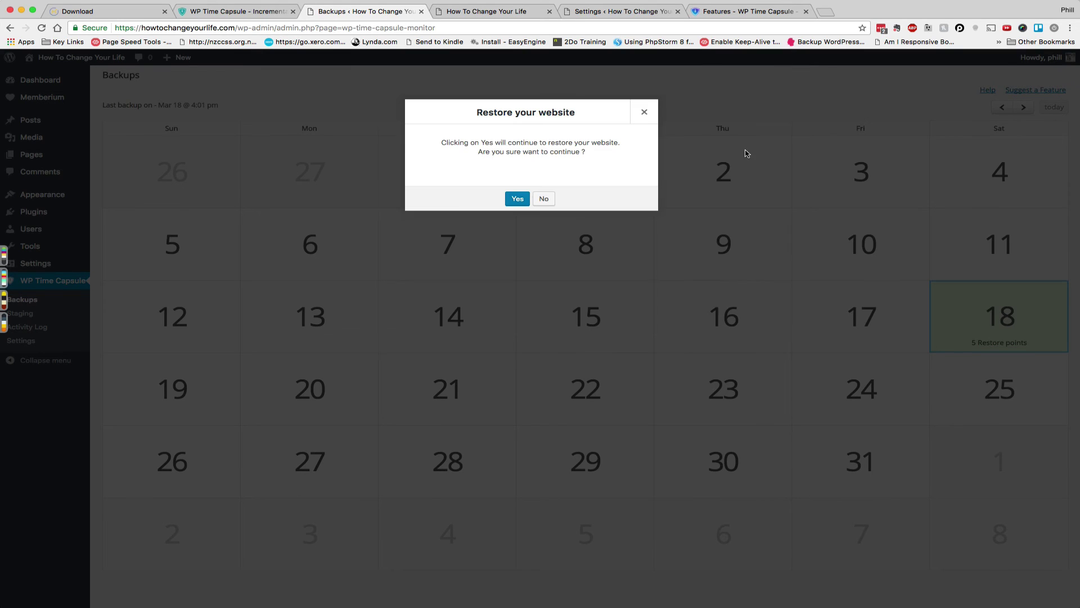
{"action": "left_click", "coordinate": [518, 199]}
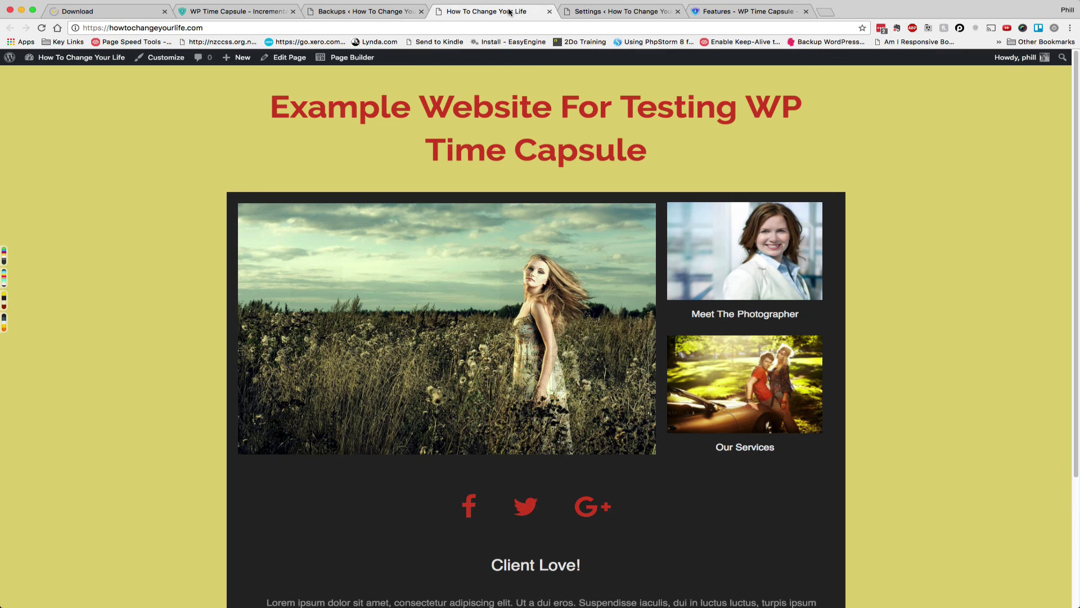
Step: Reload the front page and scroll to check the green background above the service row
{"action": "left_click", "coordinate": [41, 28]}
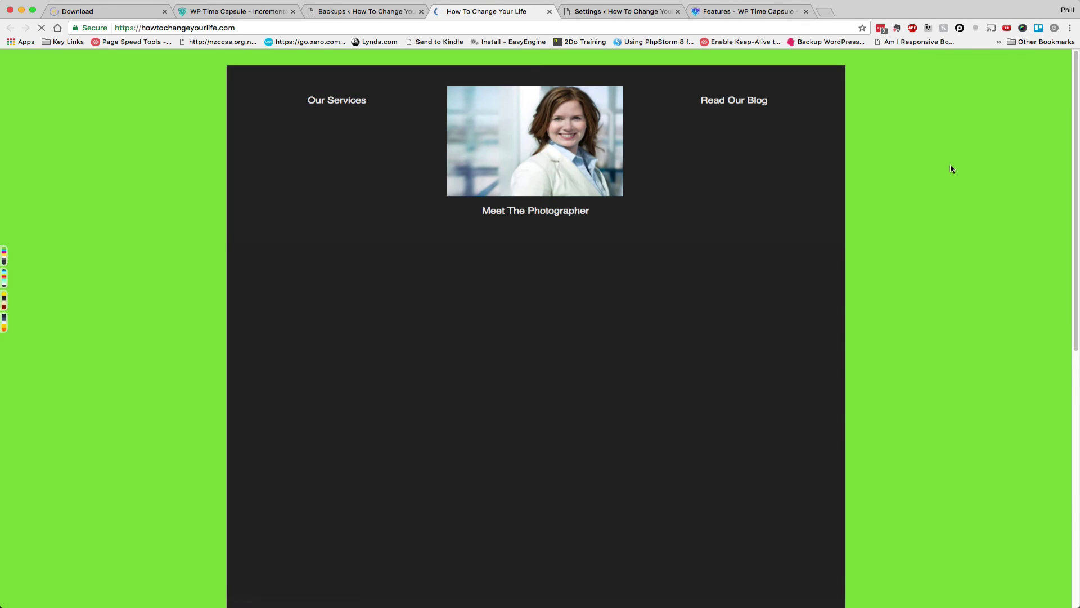
{"action": "scroll", "coordinate": [951, 168], "scroll_direction": "down", "scroll_amount": 3}
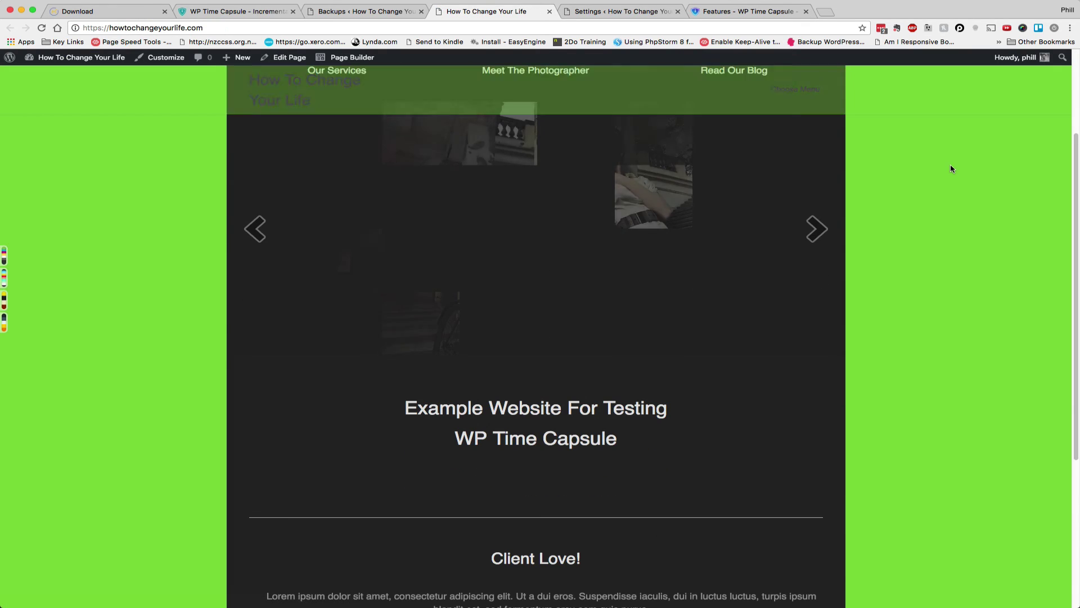
{"action": "scroll", "coordinate": [951, 169], "scroll_direction": "down", "scroll_amount": 5}
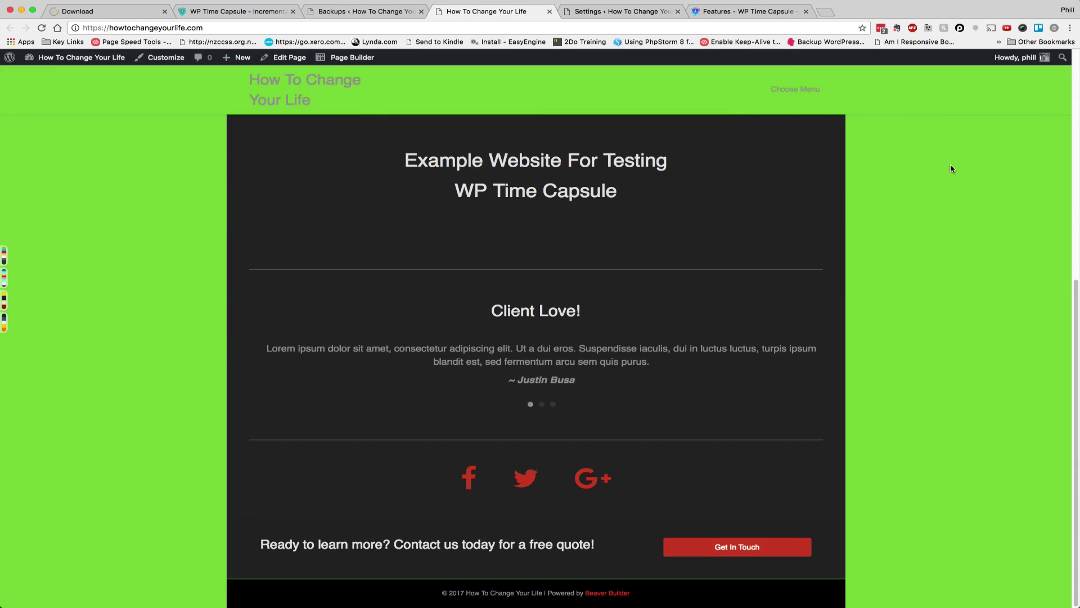
{"action": "scroll", "coordinate": [951, 169], "scroll_direction": "up", "scroll_amount": 8}
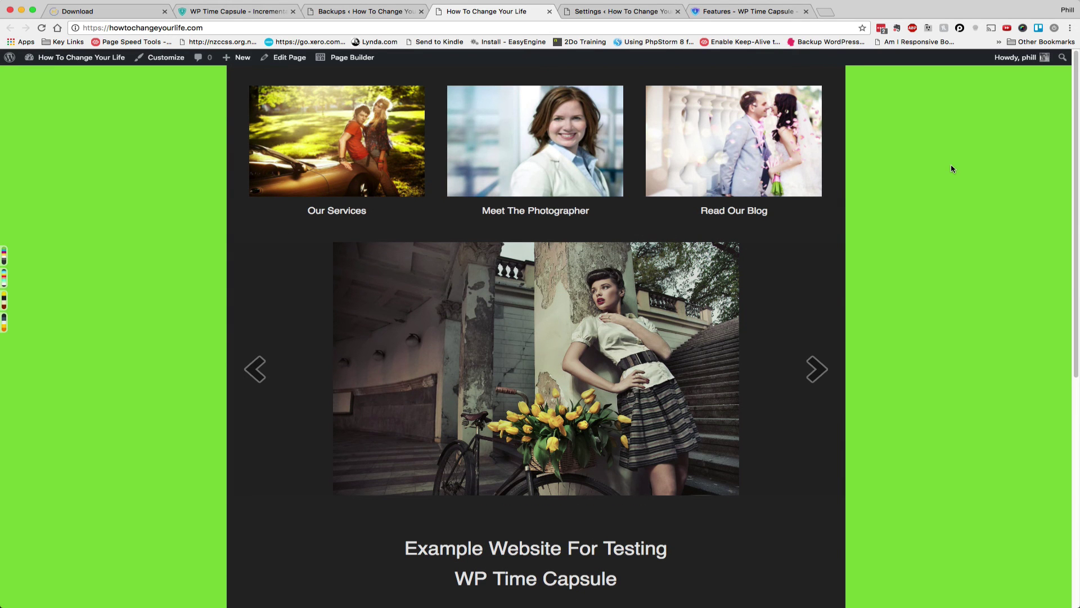
Step: Restore the whole site to the 1:30 pm Schedule Backup among March 18's restore points
{"action": "left_click", "coordinate": [360, 12]}
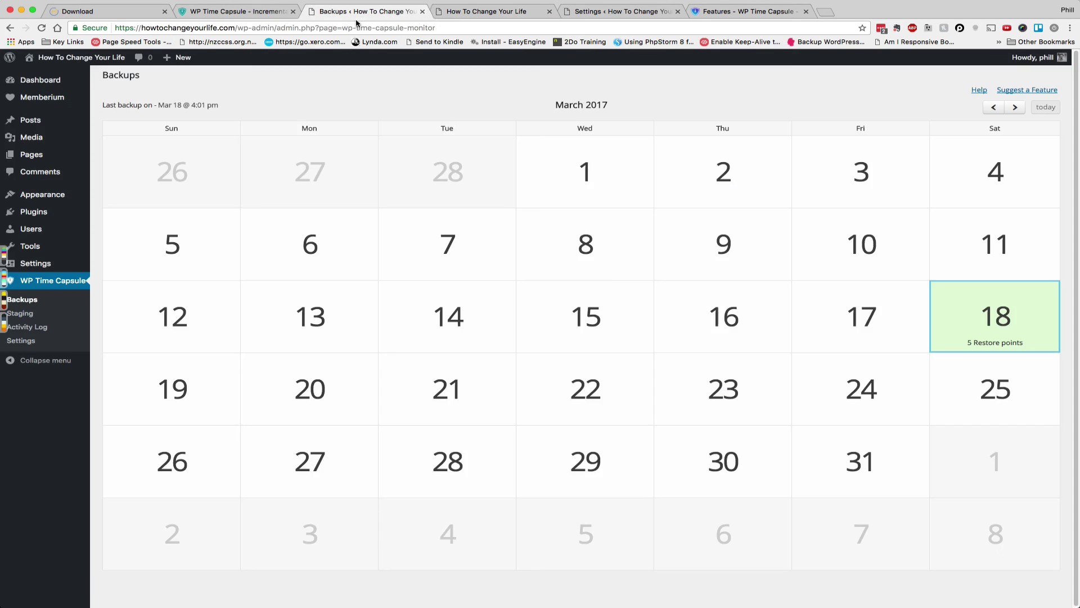
{"action": "left_click", "coordinate": [999, 343]}
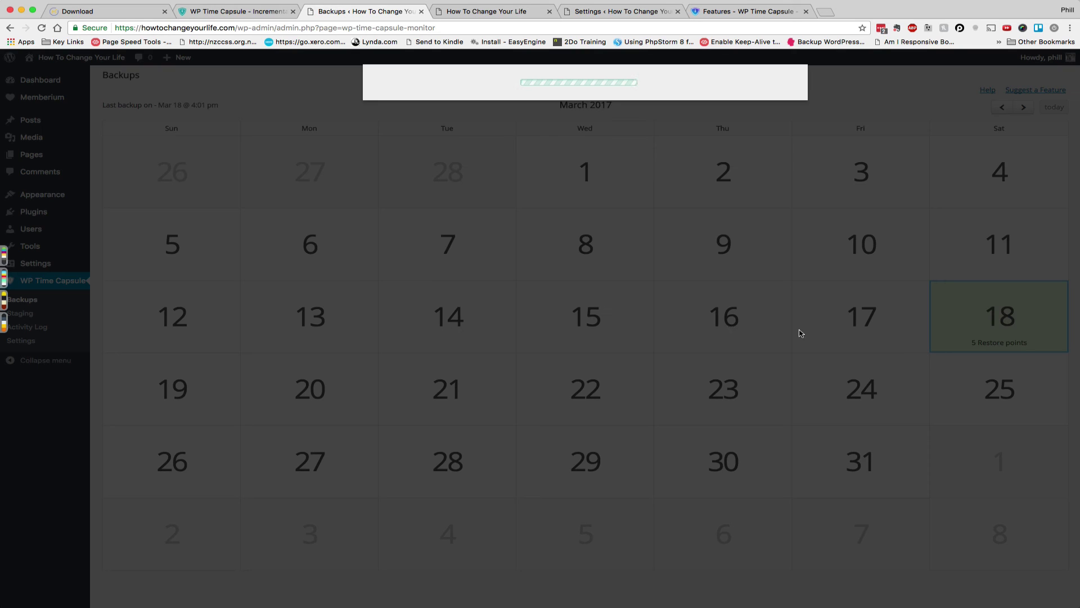
{"action": "left_click", "coordinate": [676, 280]}
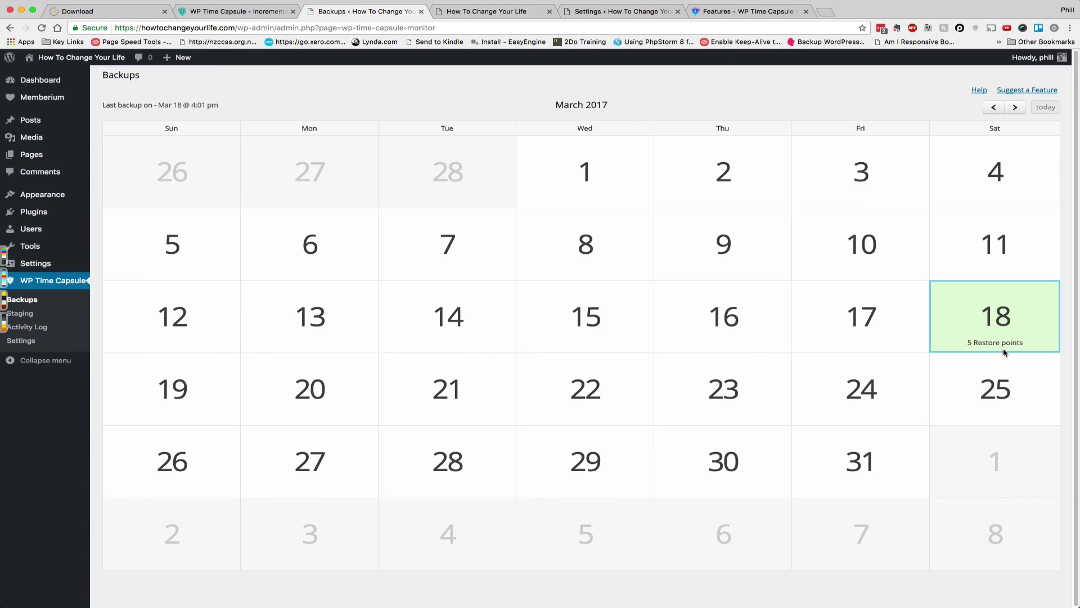
{"action": "left_click", "coordinate": [997, 343]}
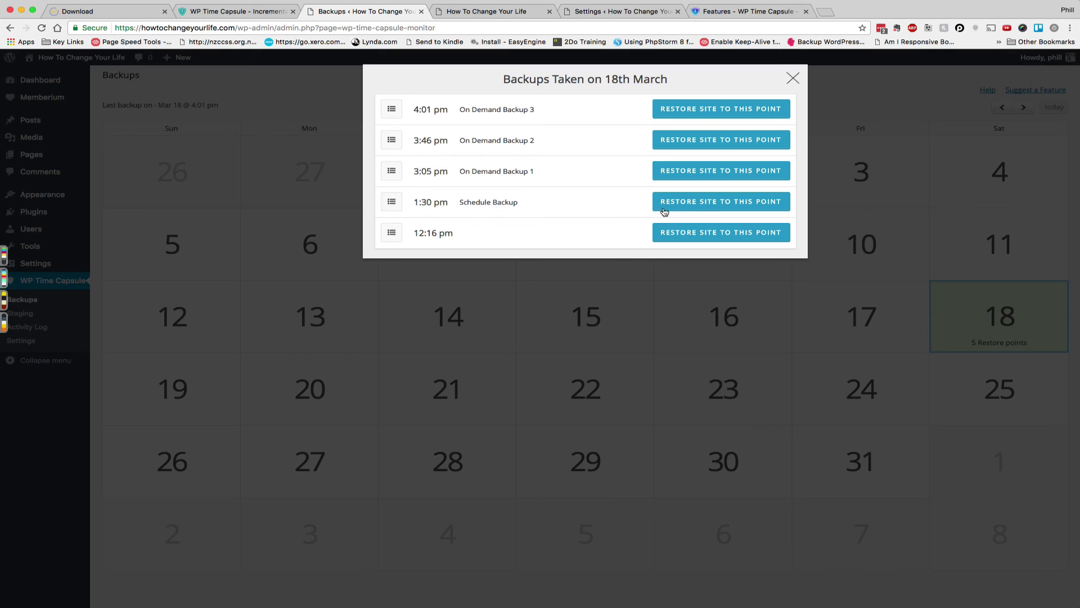
{"action": "left_click", "coordinate": [697, 206]}
{"action": "left_click", "coordinate": [515, 199]}
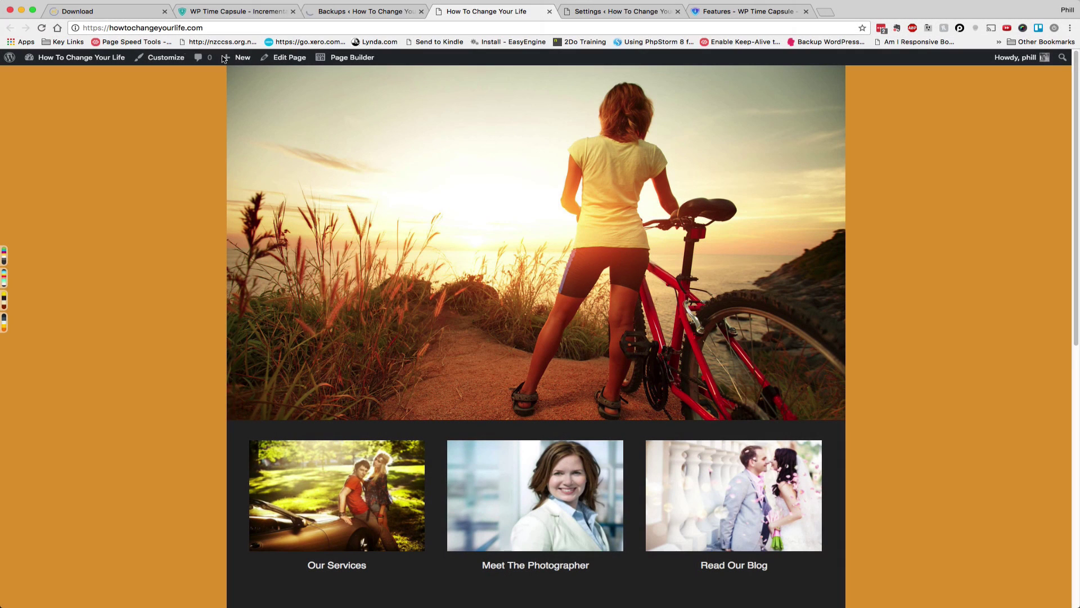
Step: Reload the front page and scroll through it to review the restored version
{"action": "left_click", "coordinate": [41, 27]}
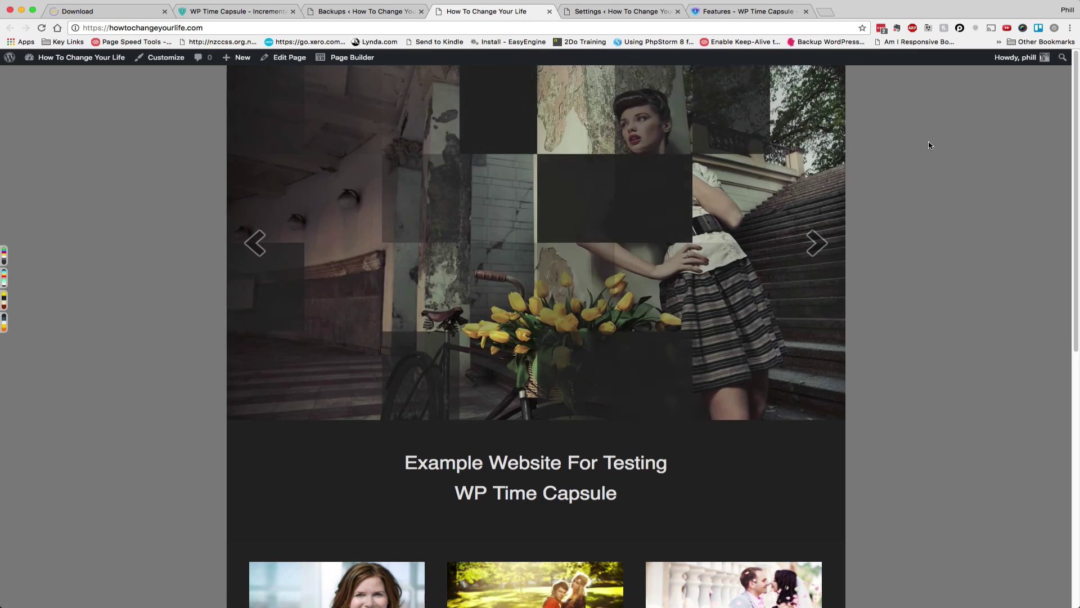
{"action": "scroll", "coordinate": [929, 145], "scroll_direction": "down", "scroll_amount": 3}
{"action": "scroll", "coordinate": [930, 145], "scroll_direction": "down", "scroll_amount": 6}
{"action": "scroll", "coordinate": [930, 145], "scroll_direction": "up", "scroll_amount": 8}
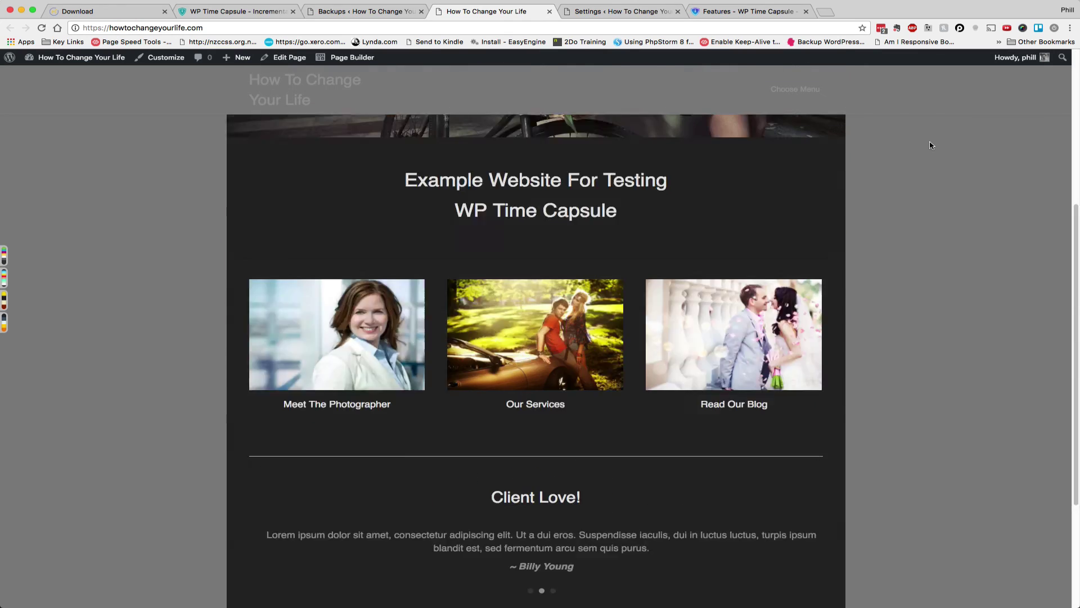
{"action": "scroll", "coordinate": [930, 145], "scroll_direction": "down", "scroll_amount": 10}
{"action": "scroll", "coordinate": [930, 145], "scroll_direction": "up", "scroll_amount": 10}
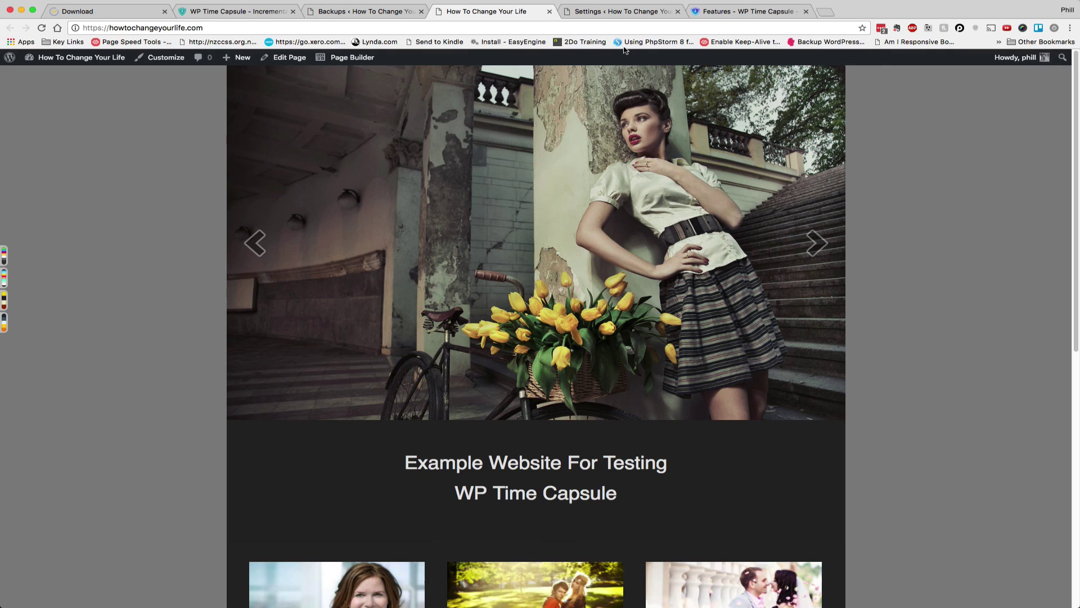
Step: Cancel the started 4:01 pm restore and restore the site to the 3:46 pm backup instead
{"action": "left_click", "coordinate": [378, 11]}
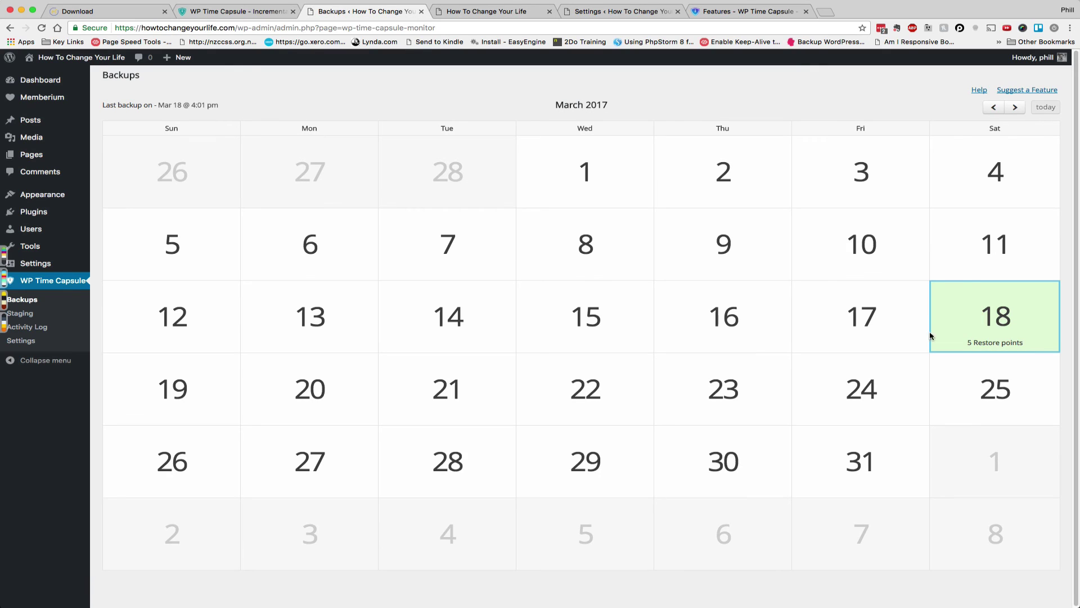
{"action": "left_click", "coordinate": [996, 344]}
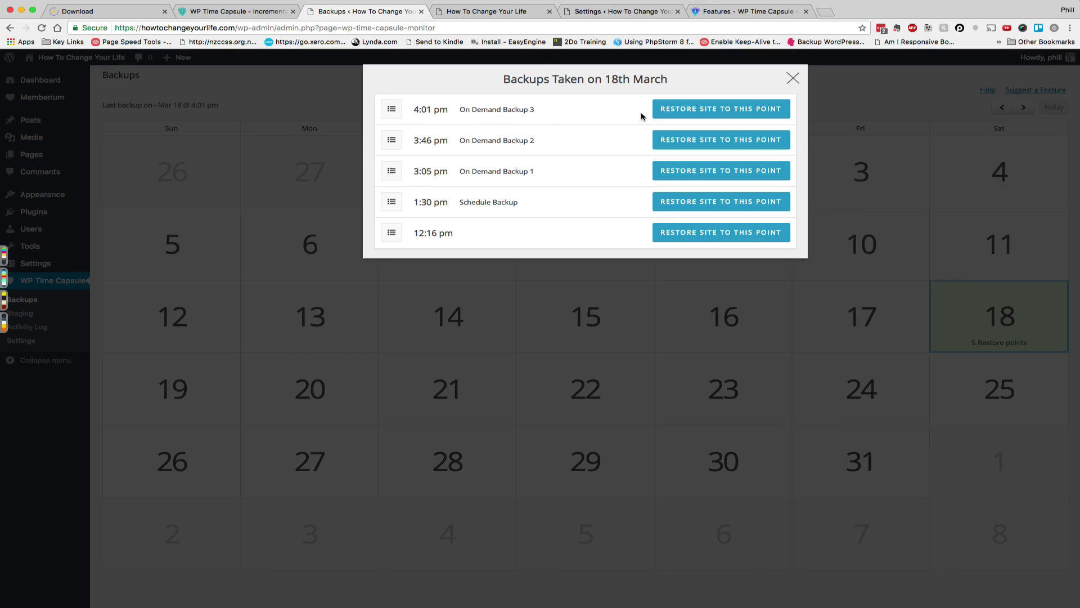
{"action": "left_click", "coordinate": [712, 109]}
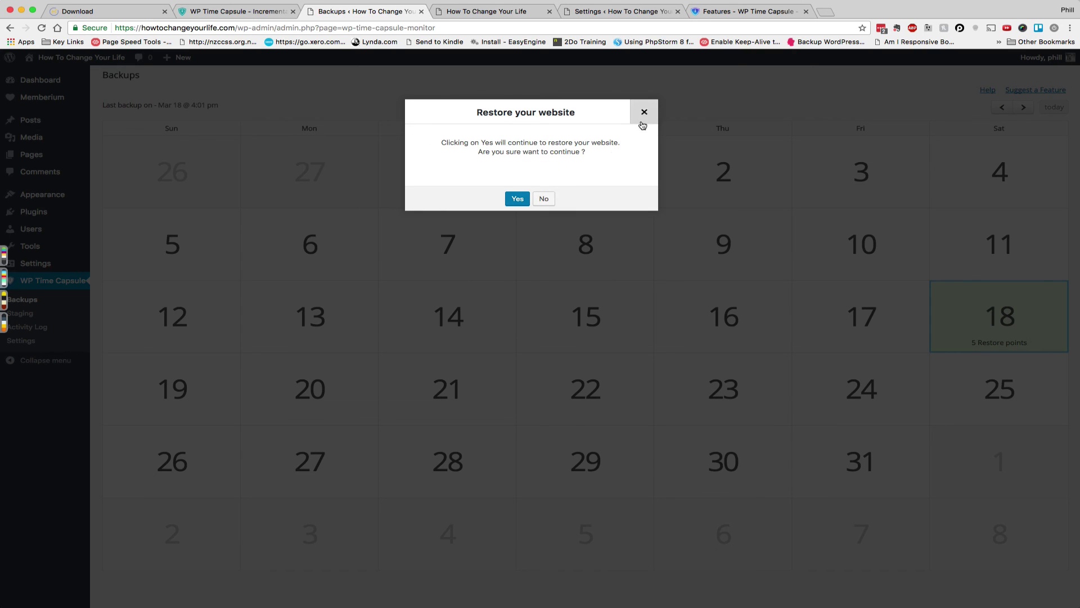
{"action": "left_click", "coordinate": [645, 115]}
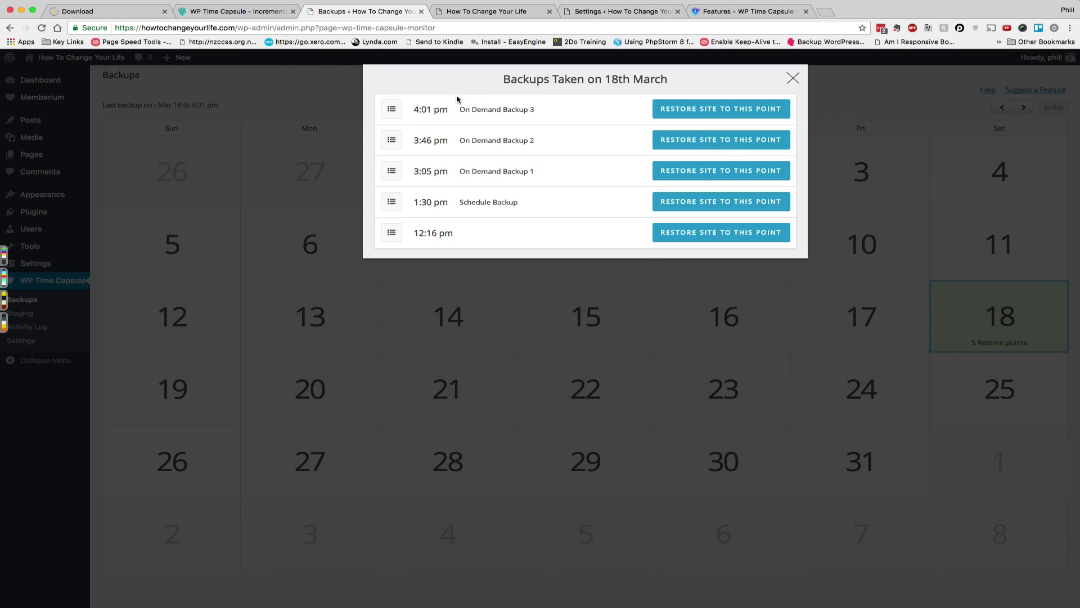
{"action": "left_click", "coordinate": [704, 140]}
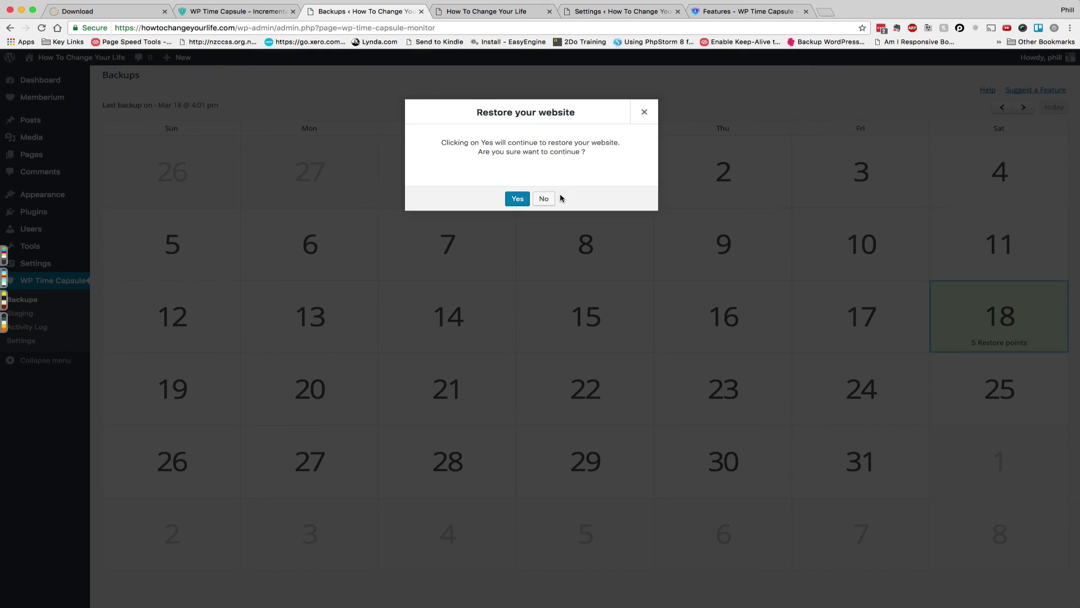
{"action": "left_click", "coordinate": [518, 200]}
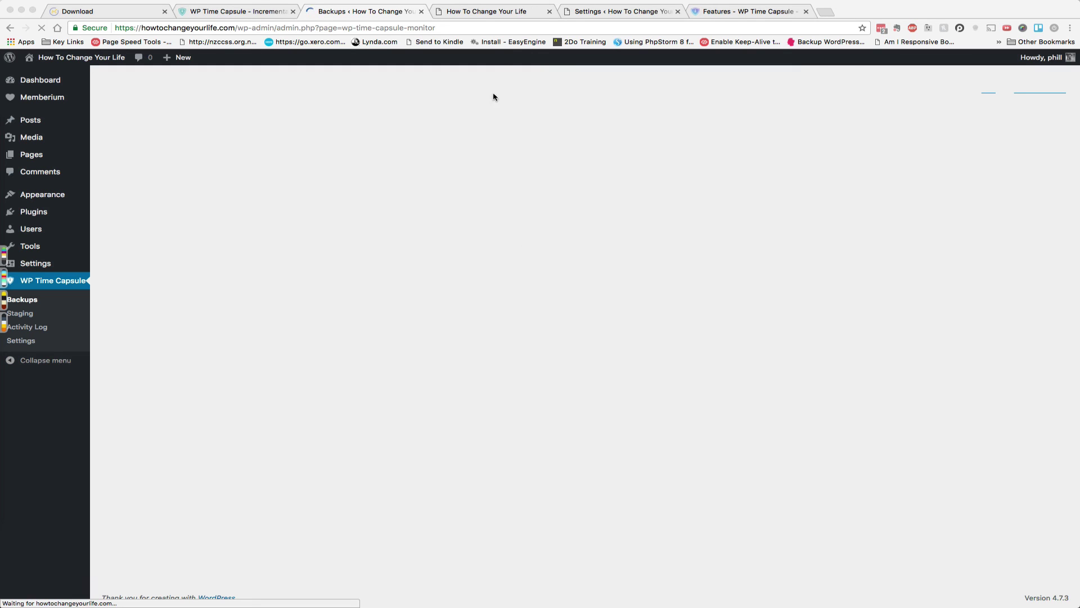
Step: Reload the front page tab and scroll to the top to see the green background
{"action": "left_click", "coordinate": [484, 11]}
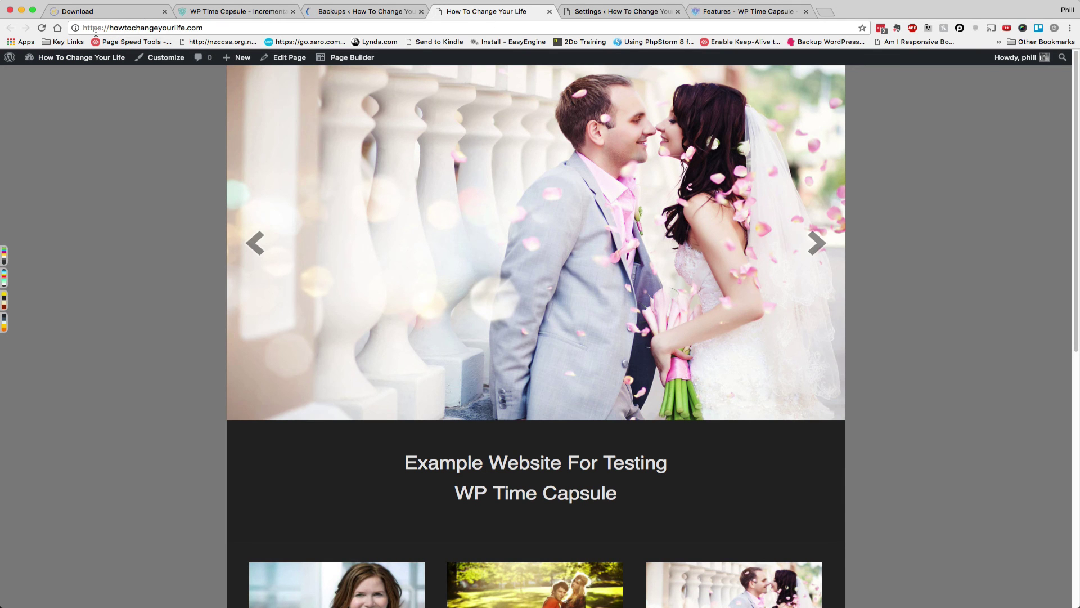
{"action": "left_click", "coordinate": [41, 27]}
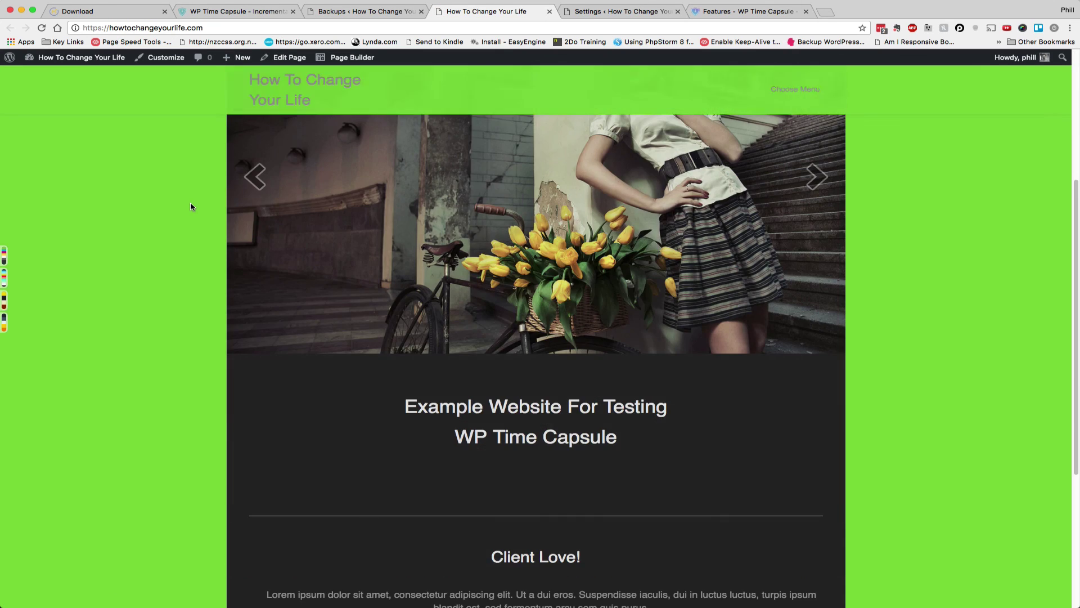
{"action": "scroll", "coordinate": [190, 207], "scroll_direction": "up", "scroll_amount": 5}
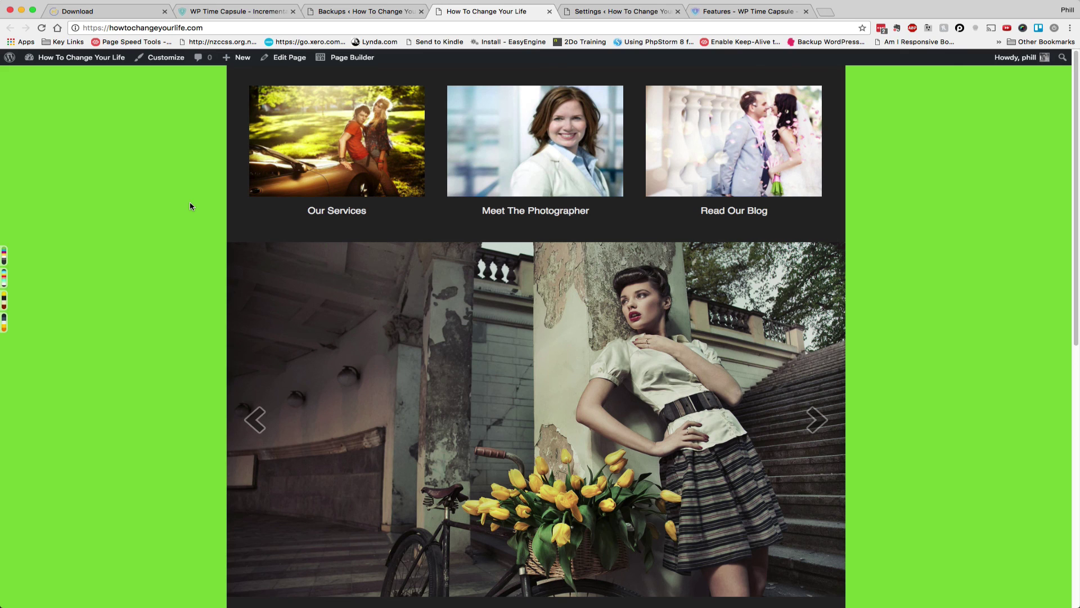